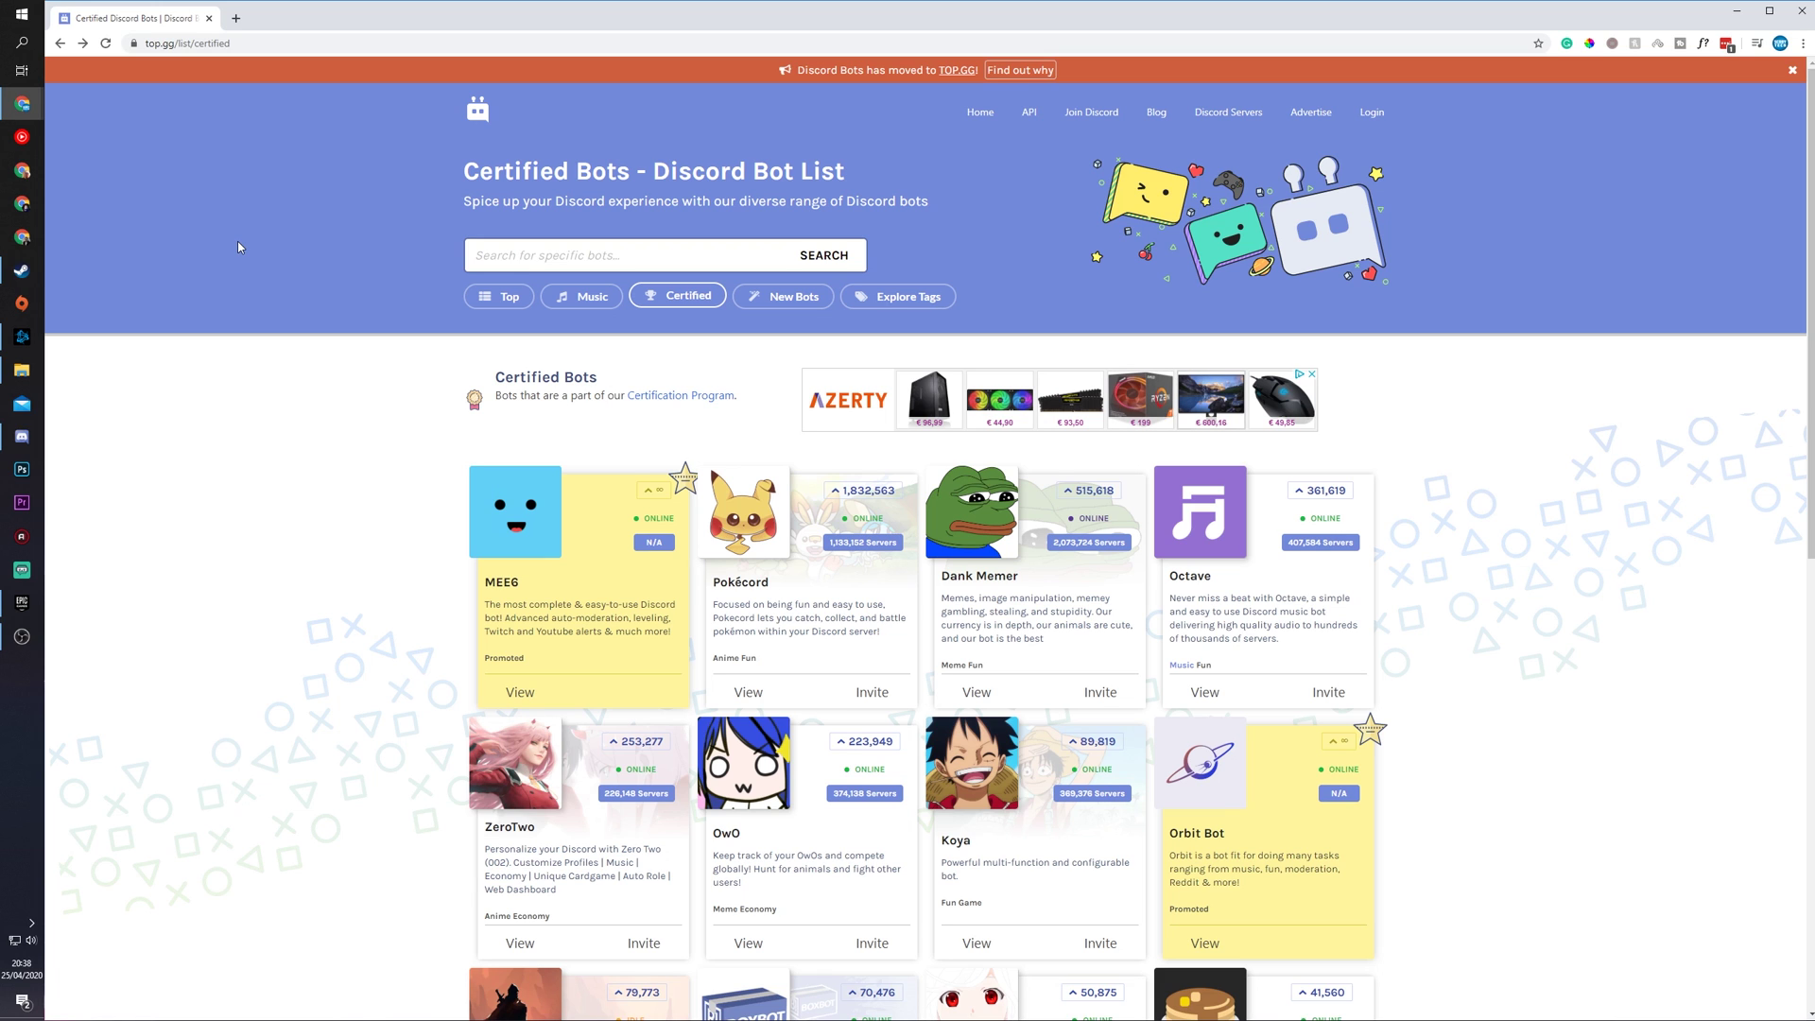
# - Look over the top.gg certified bots page, including its bot search options and the listed bots
pyautogui.click(271, 43)
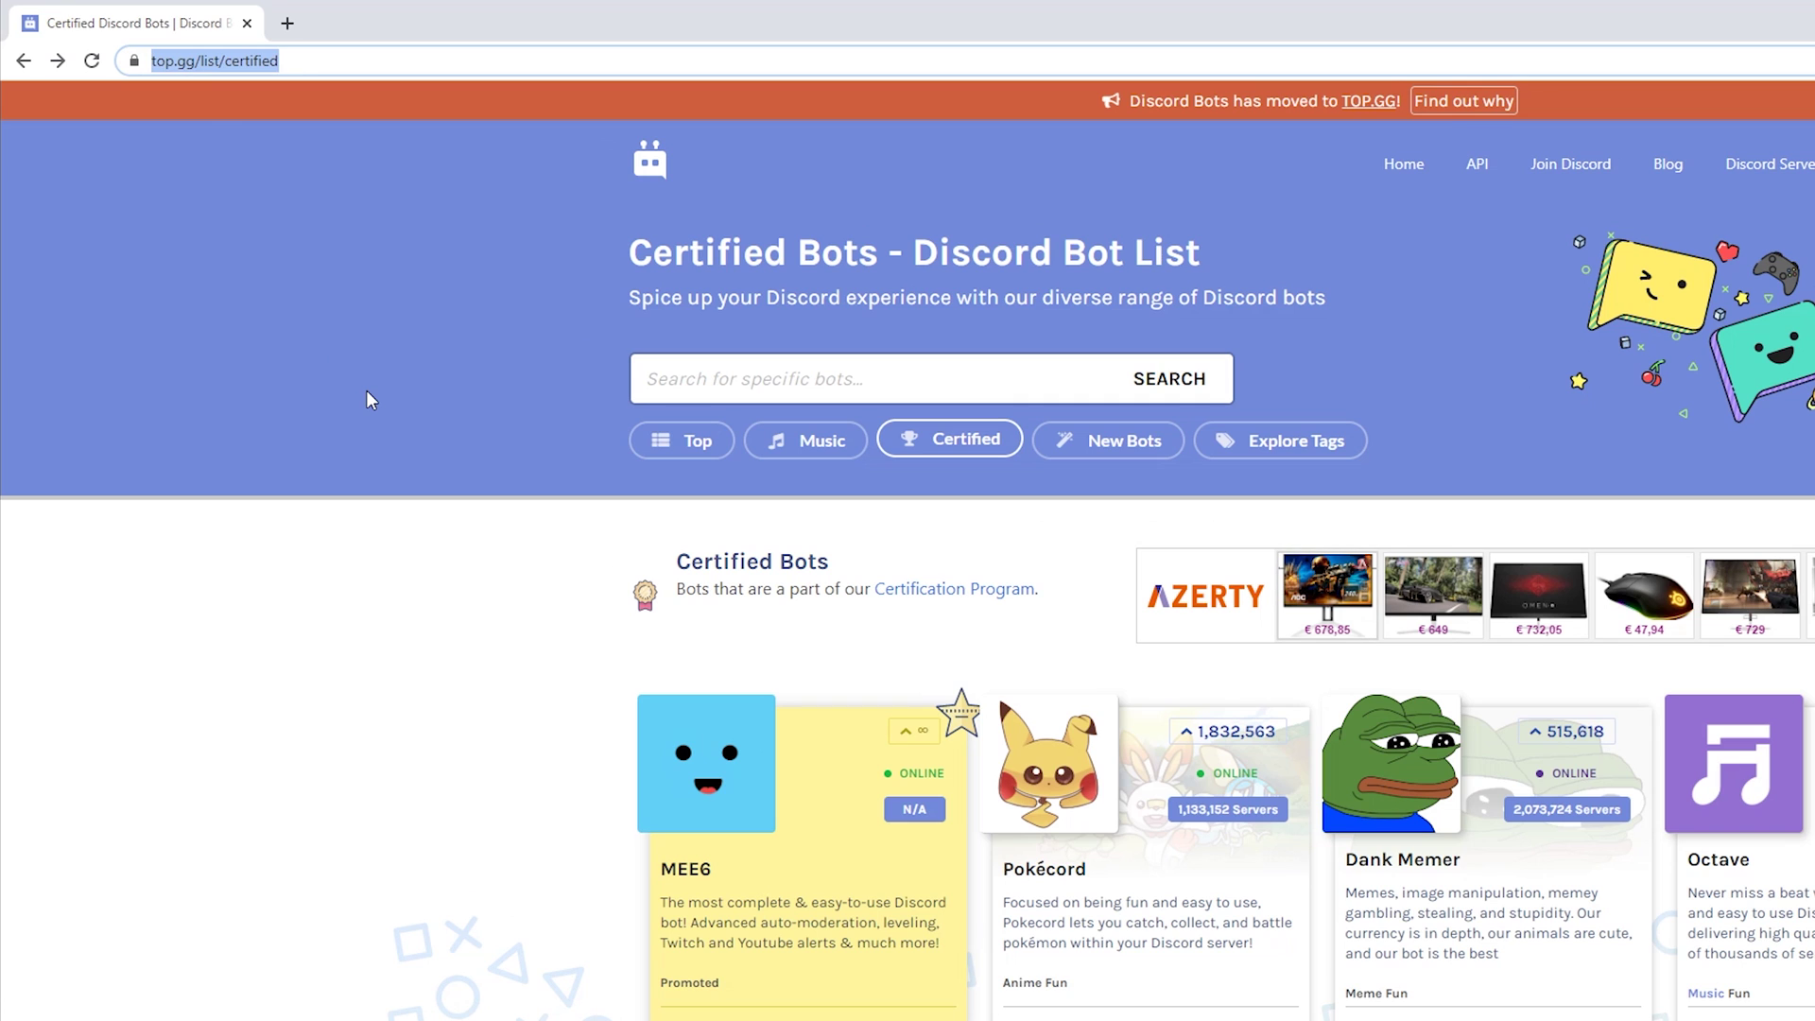
pyautogui.press('F11')
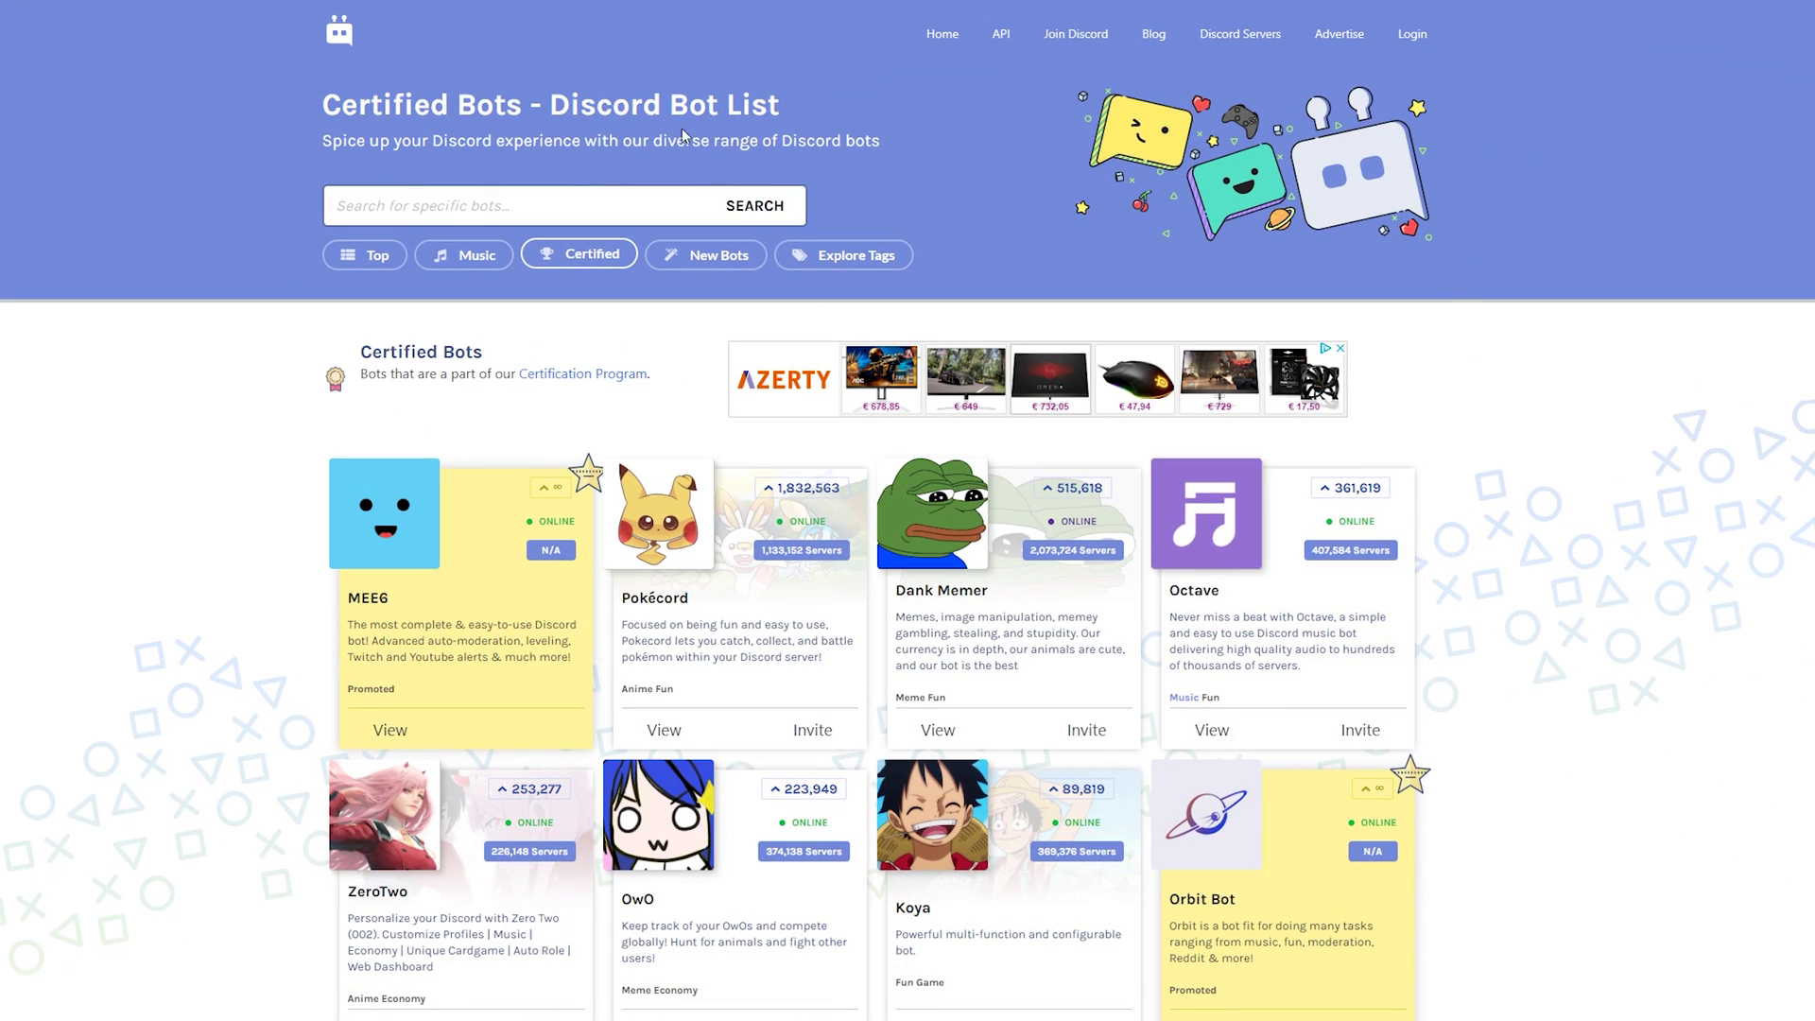
pyautogui.click(388, 200)
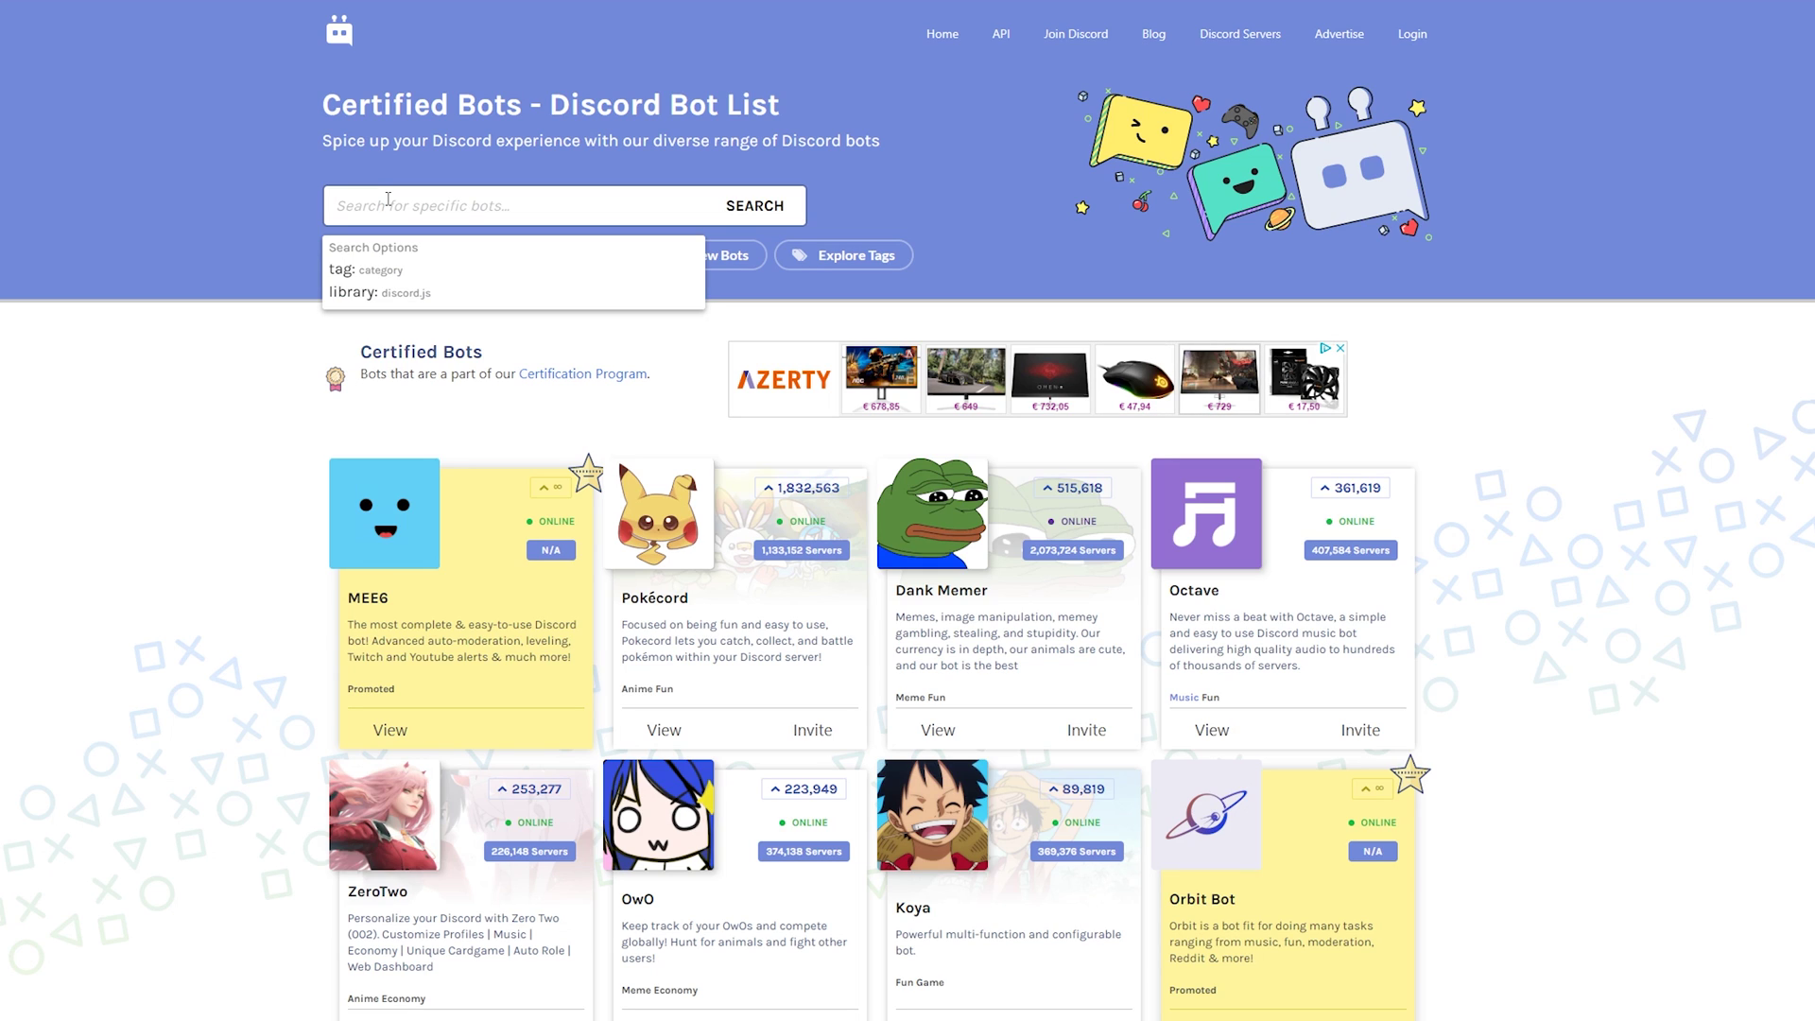
pyautogui.click(298, 245)
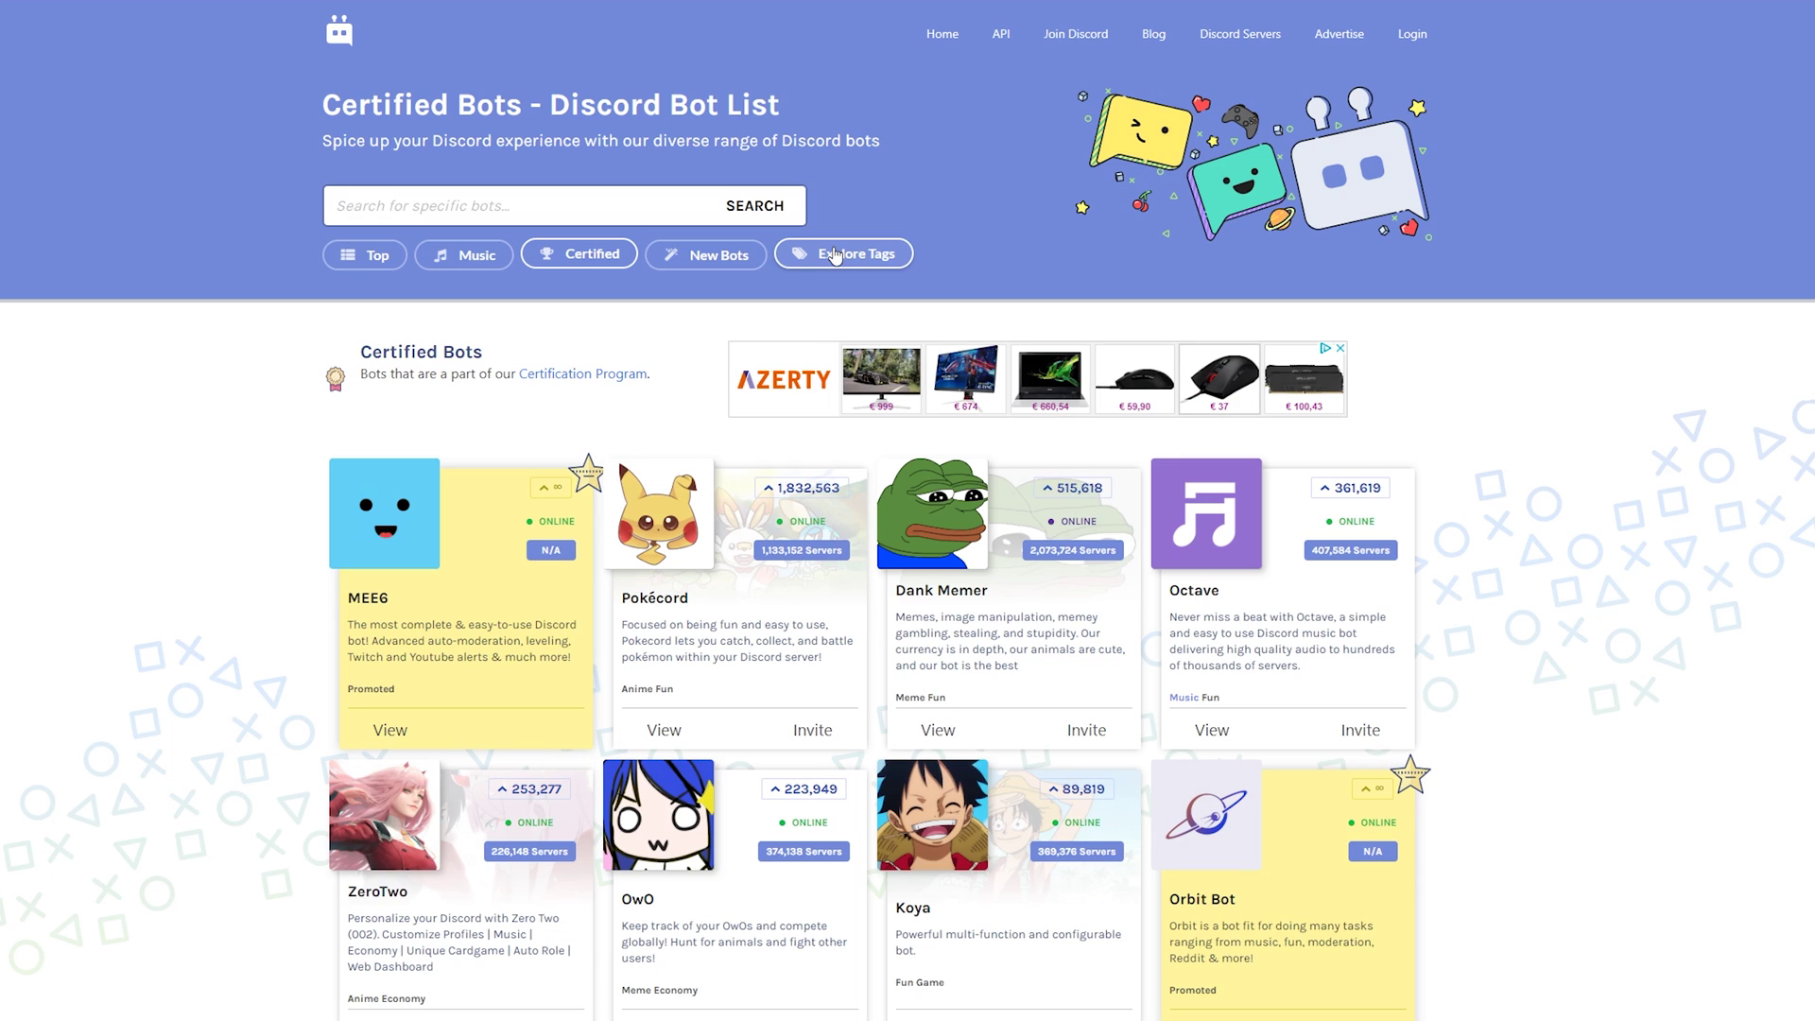
pyautogui.scroll(-1, 158, 368)
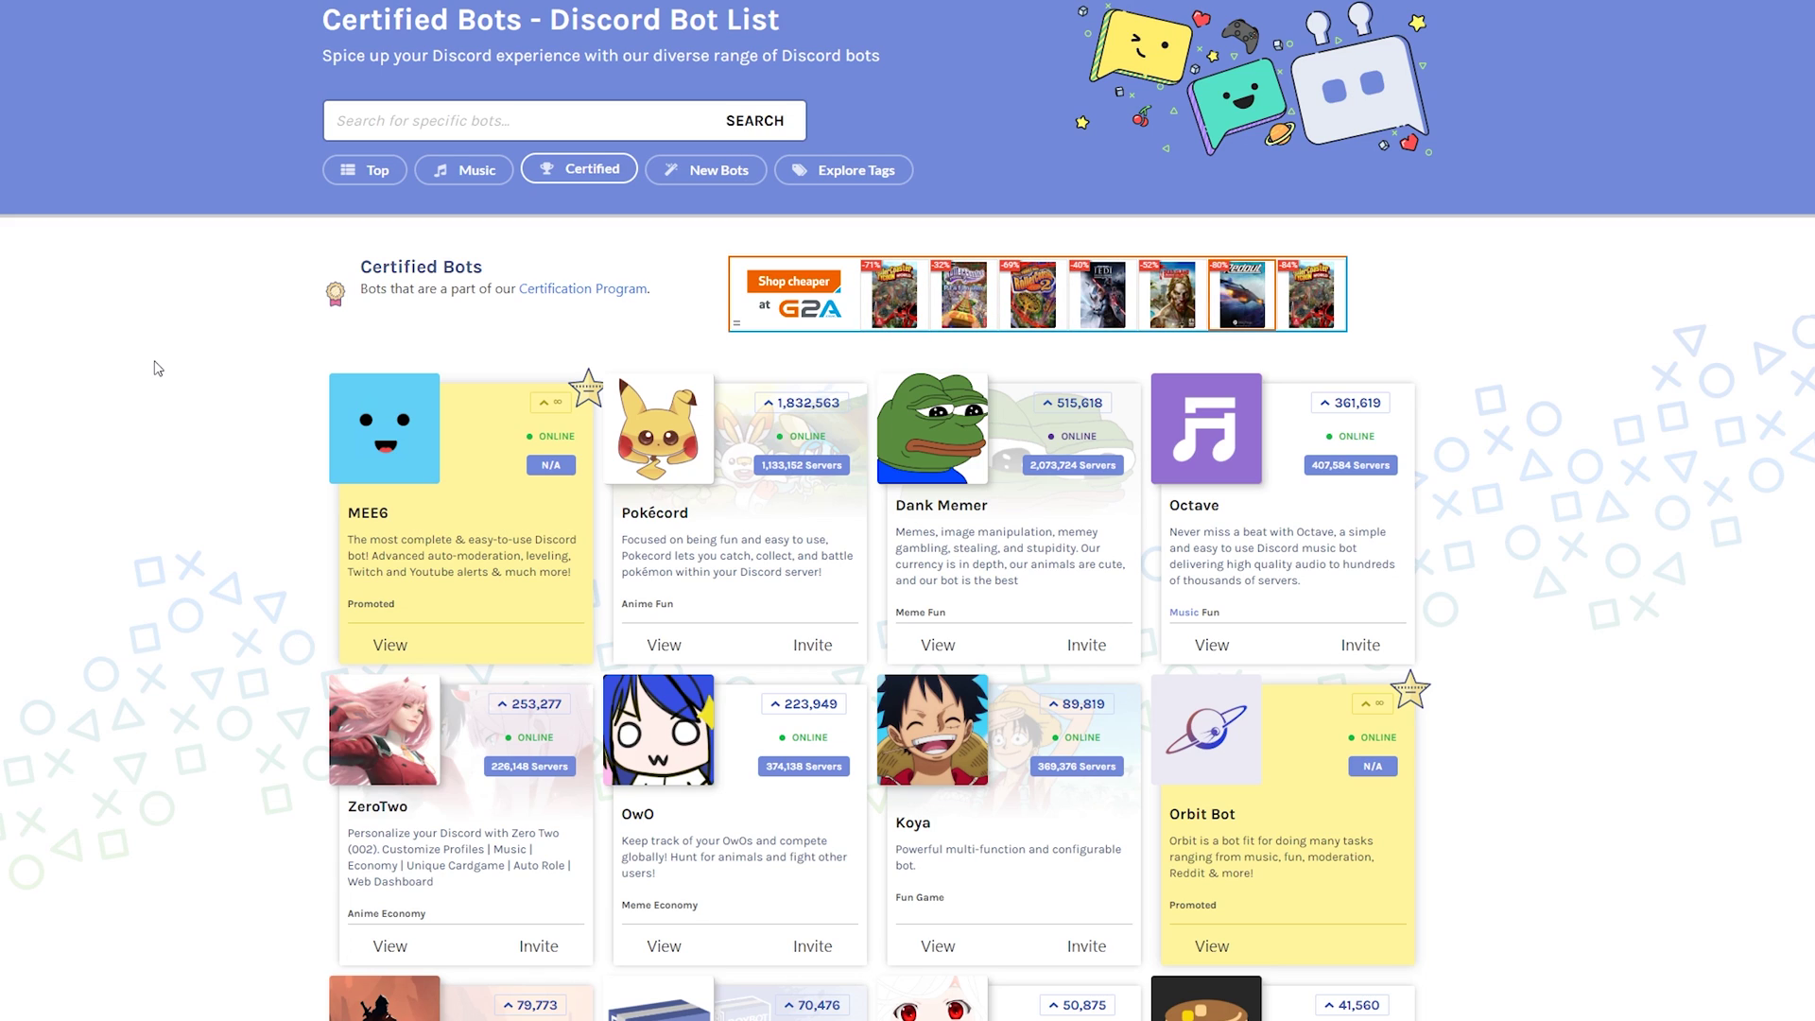
pyautogui.scroll(-2, 142, 393)
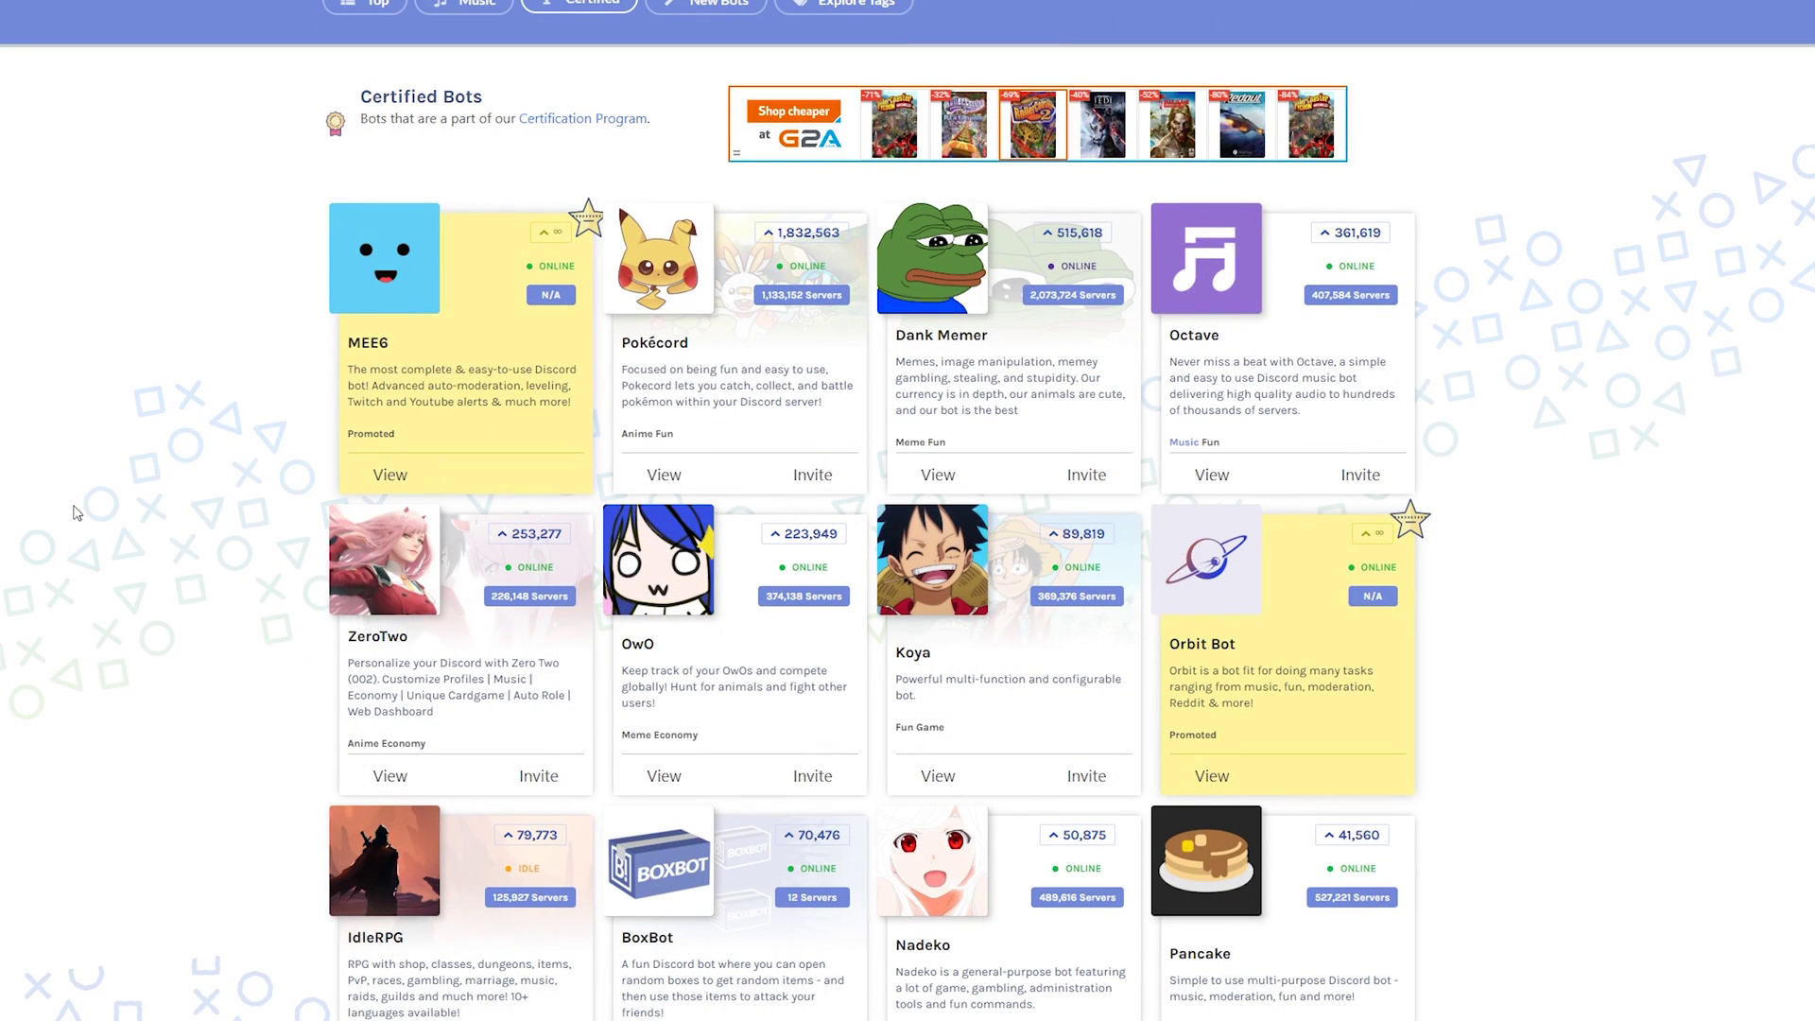
pyautogui.scroll(2, 80, 515)
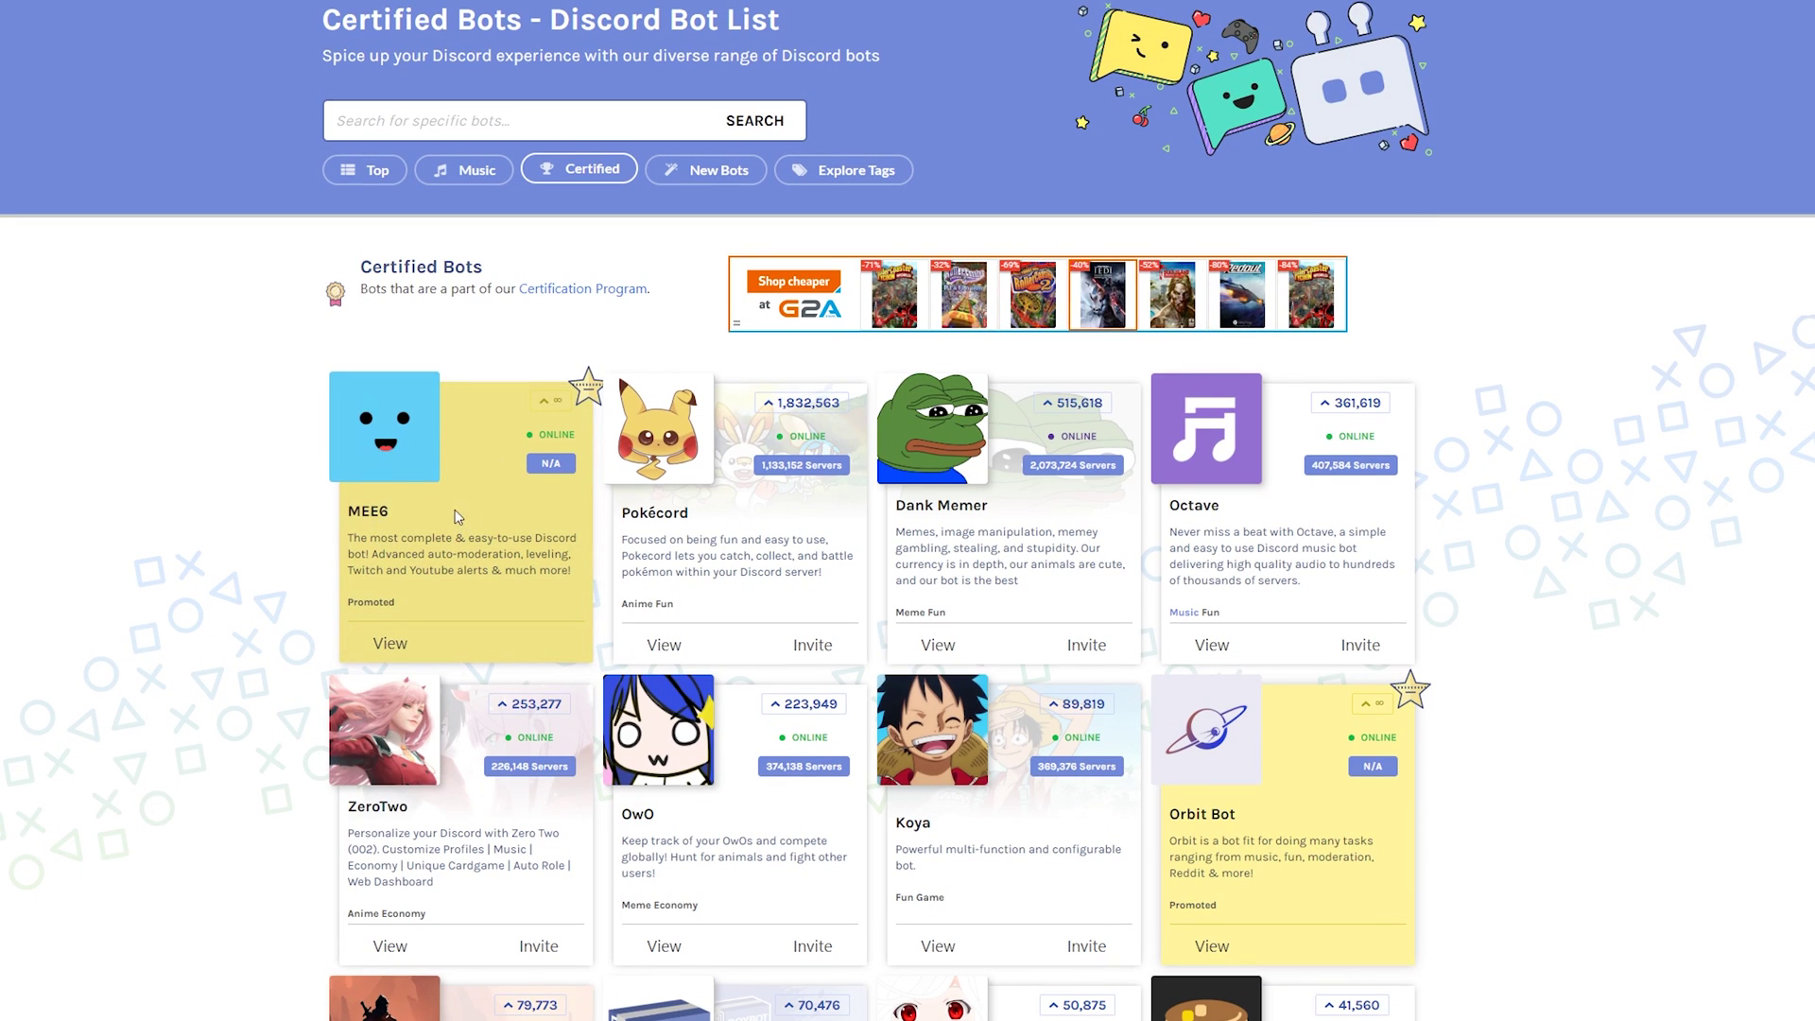
# - Open the MEE6 website from the certified bots list and read through its feature descriptions, from custom commands to stream alerts
pyautogui.click(394, 435)
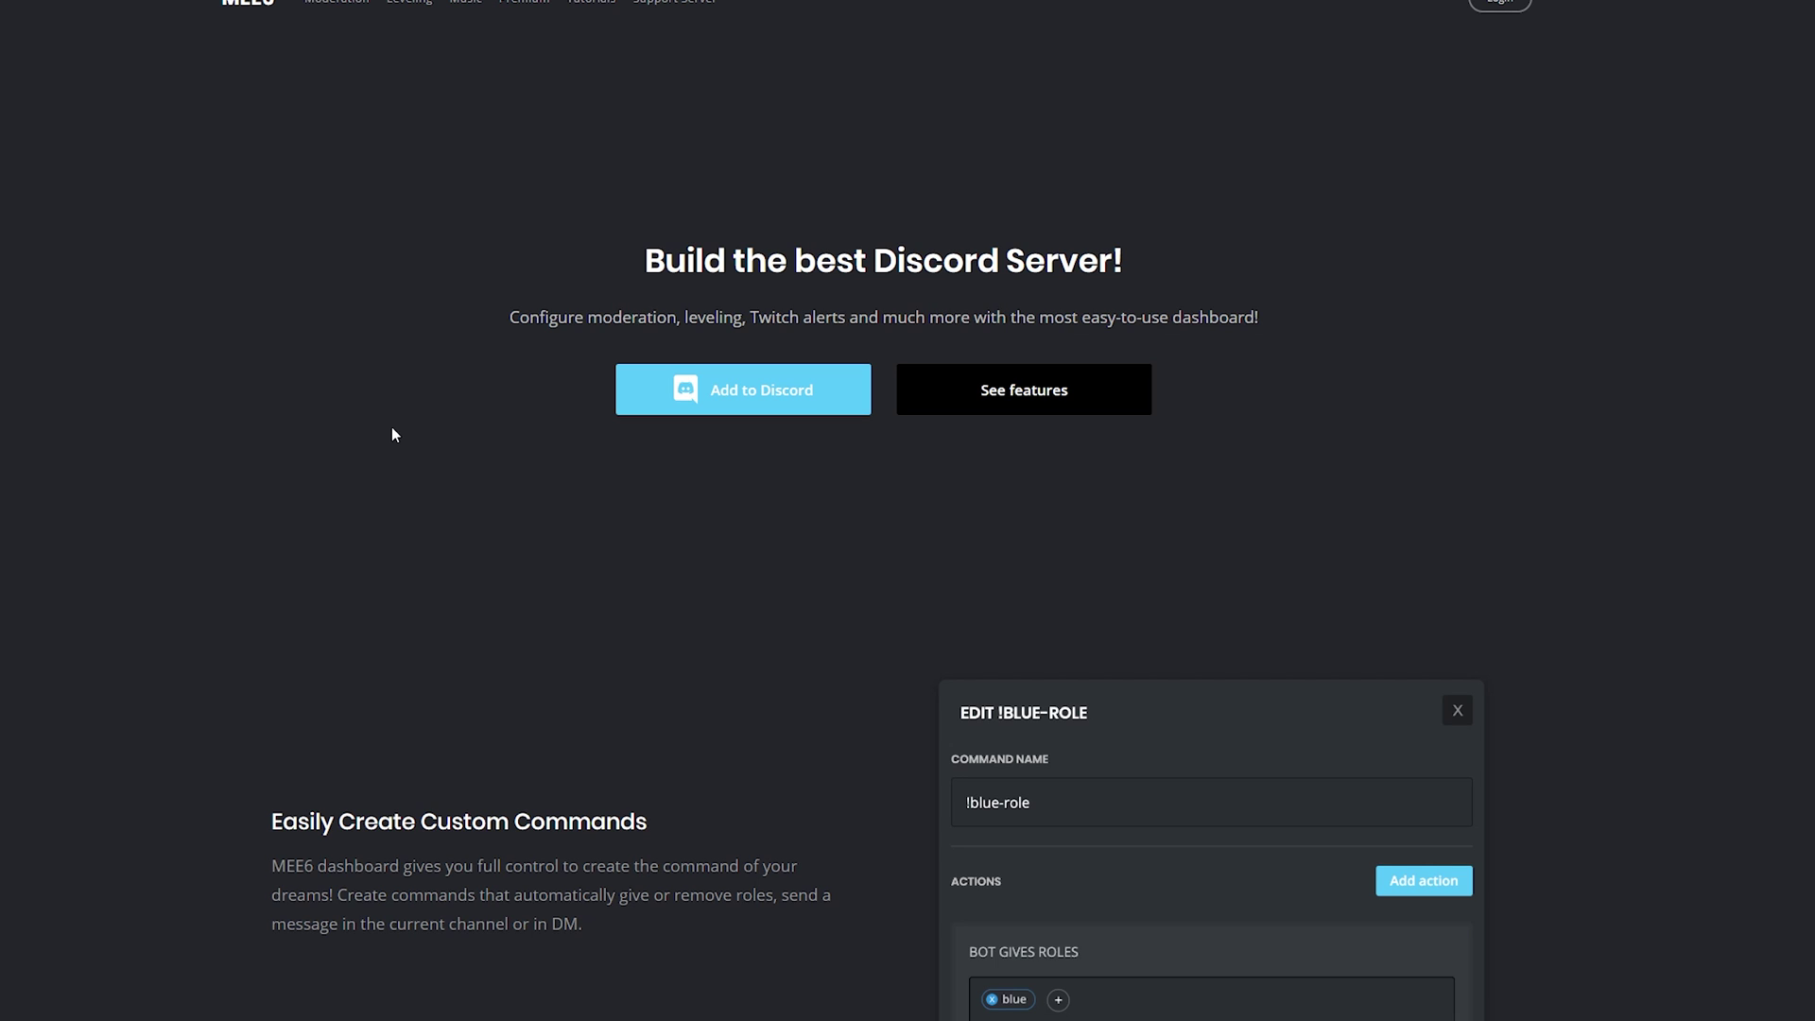
pyautogui.scroll(-9, 295, 418)
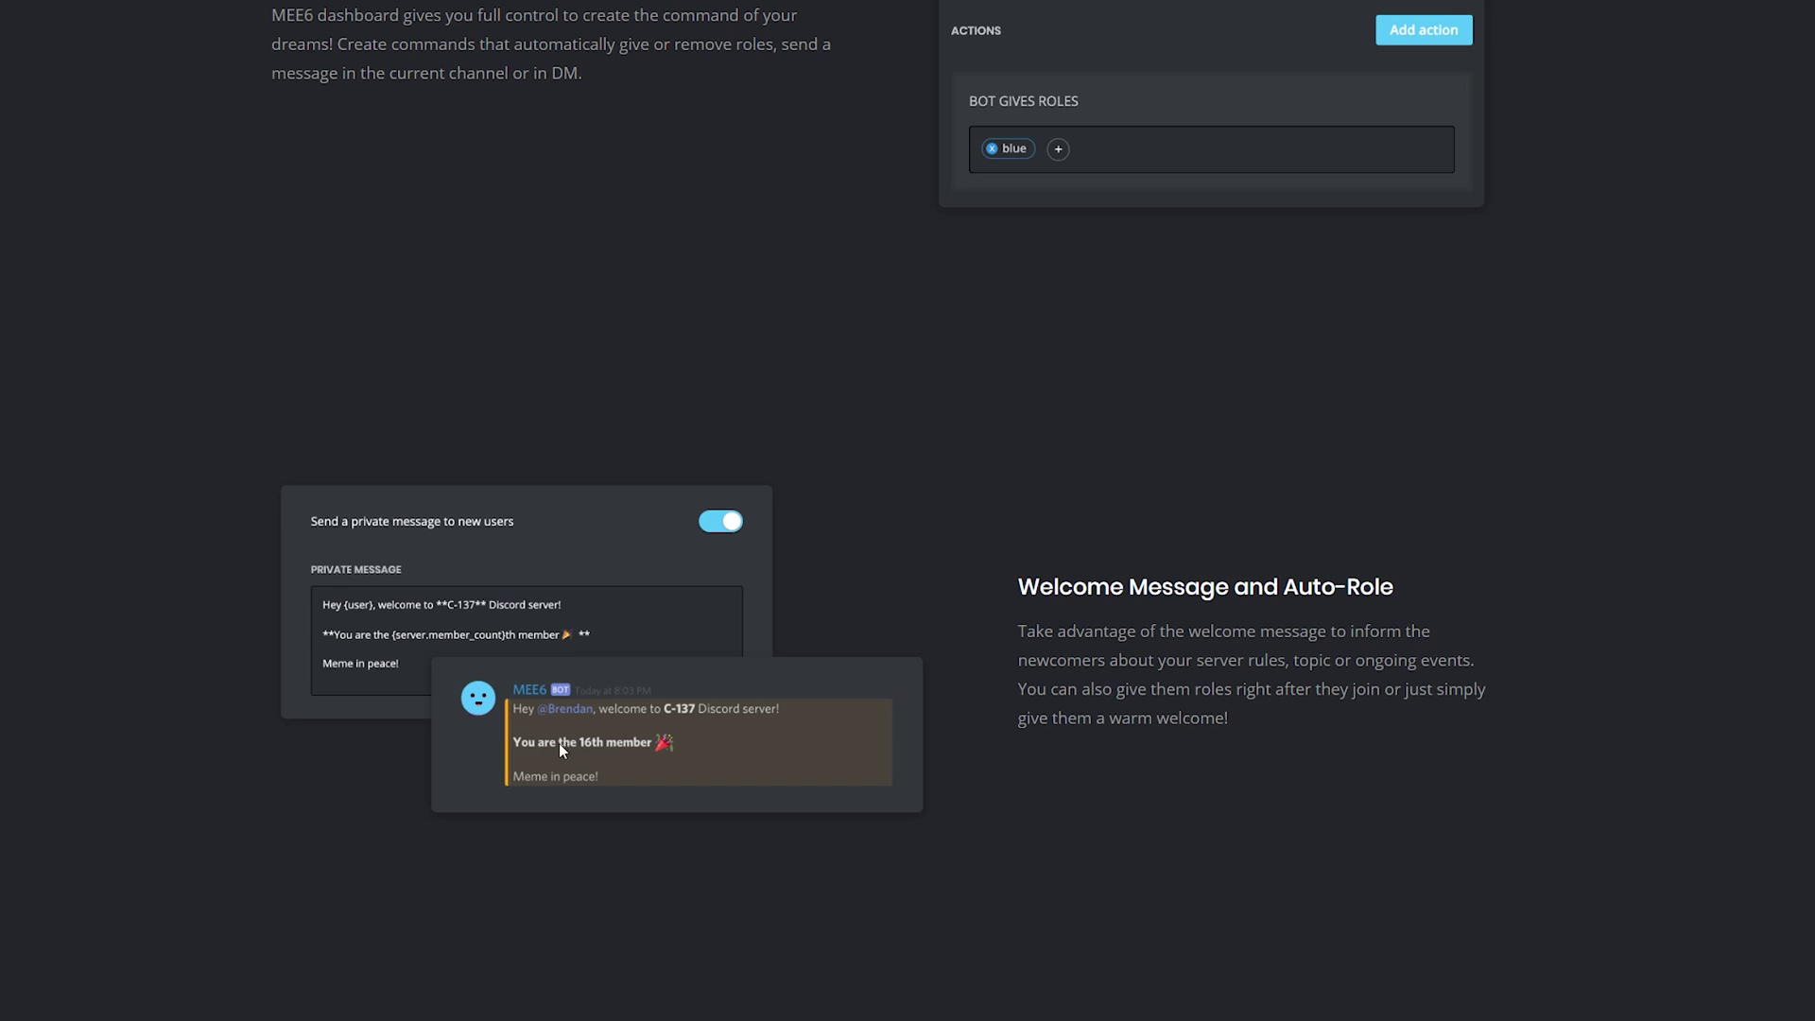
pyautogui.scroll(-1, 616, 752)
pyautogui.scroll(-1, 616, 747)
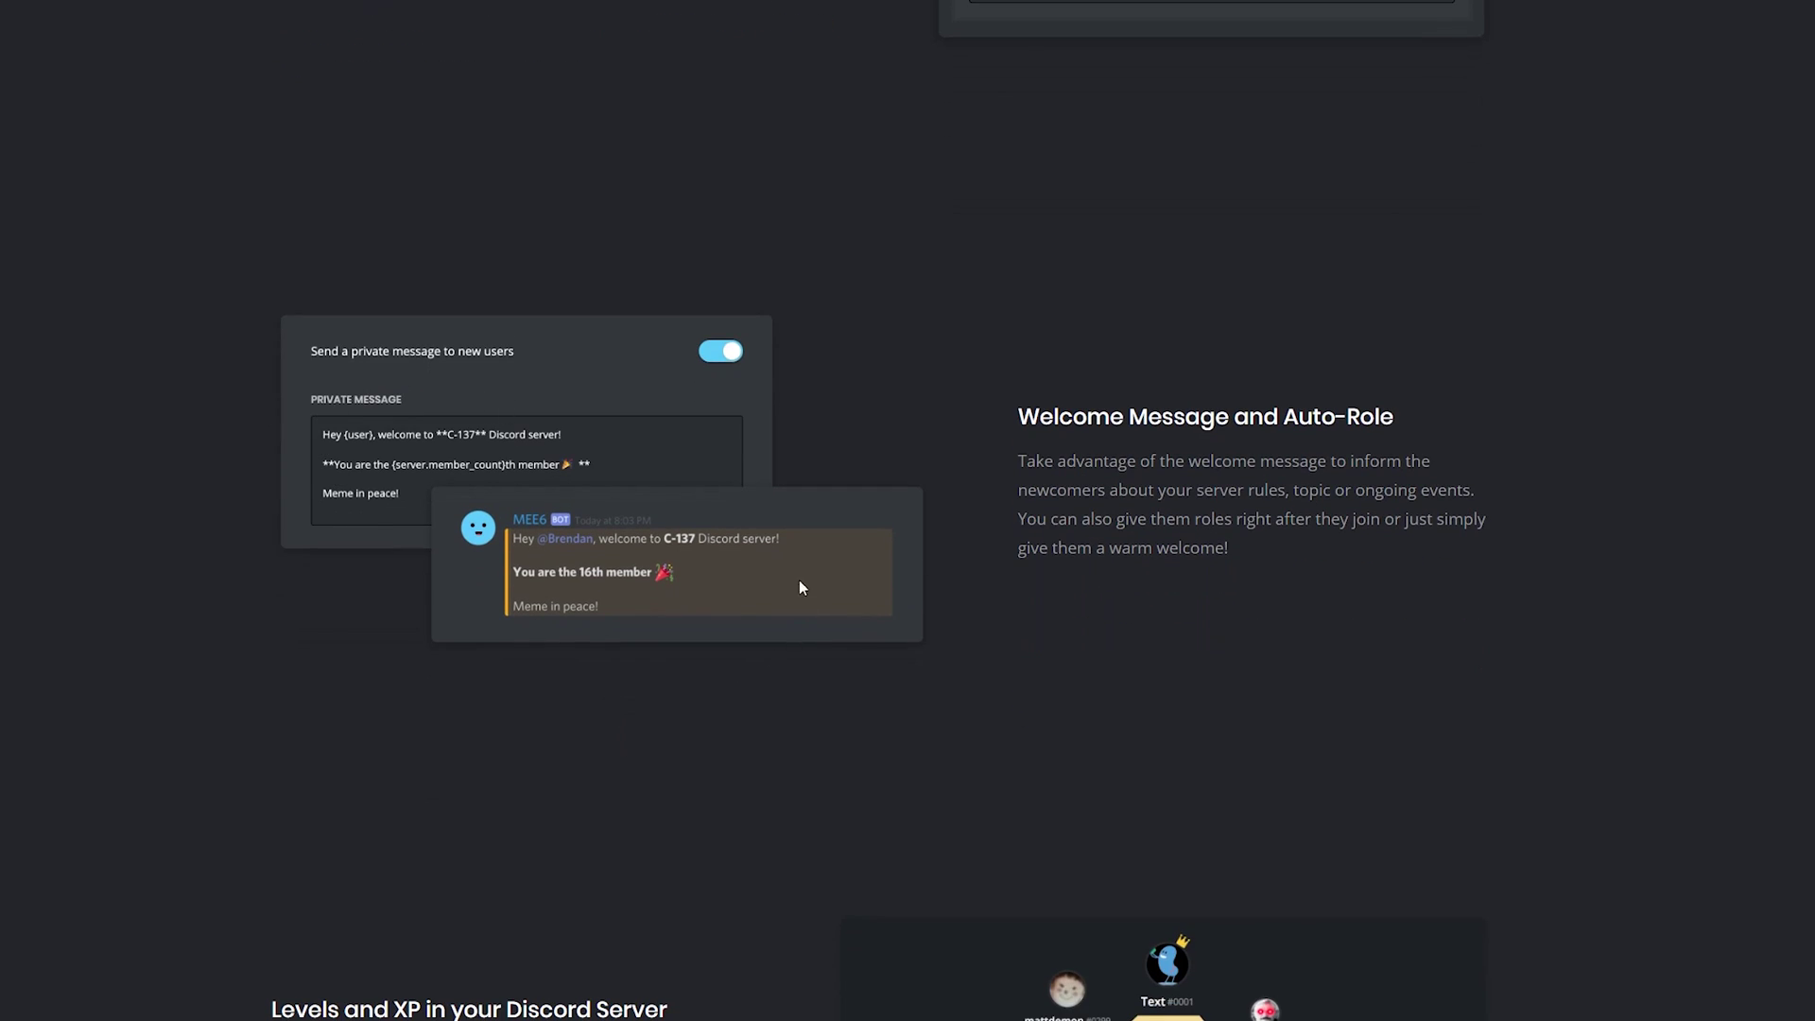
pyautogui.scroll(-6, 839, 745)
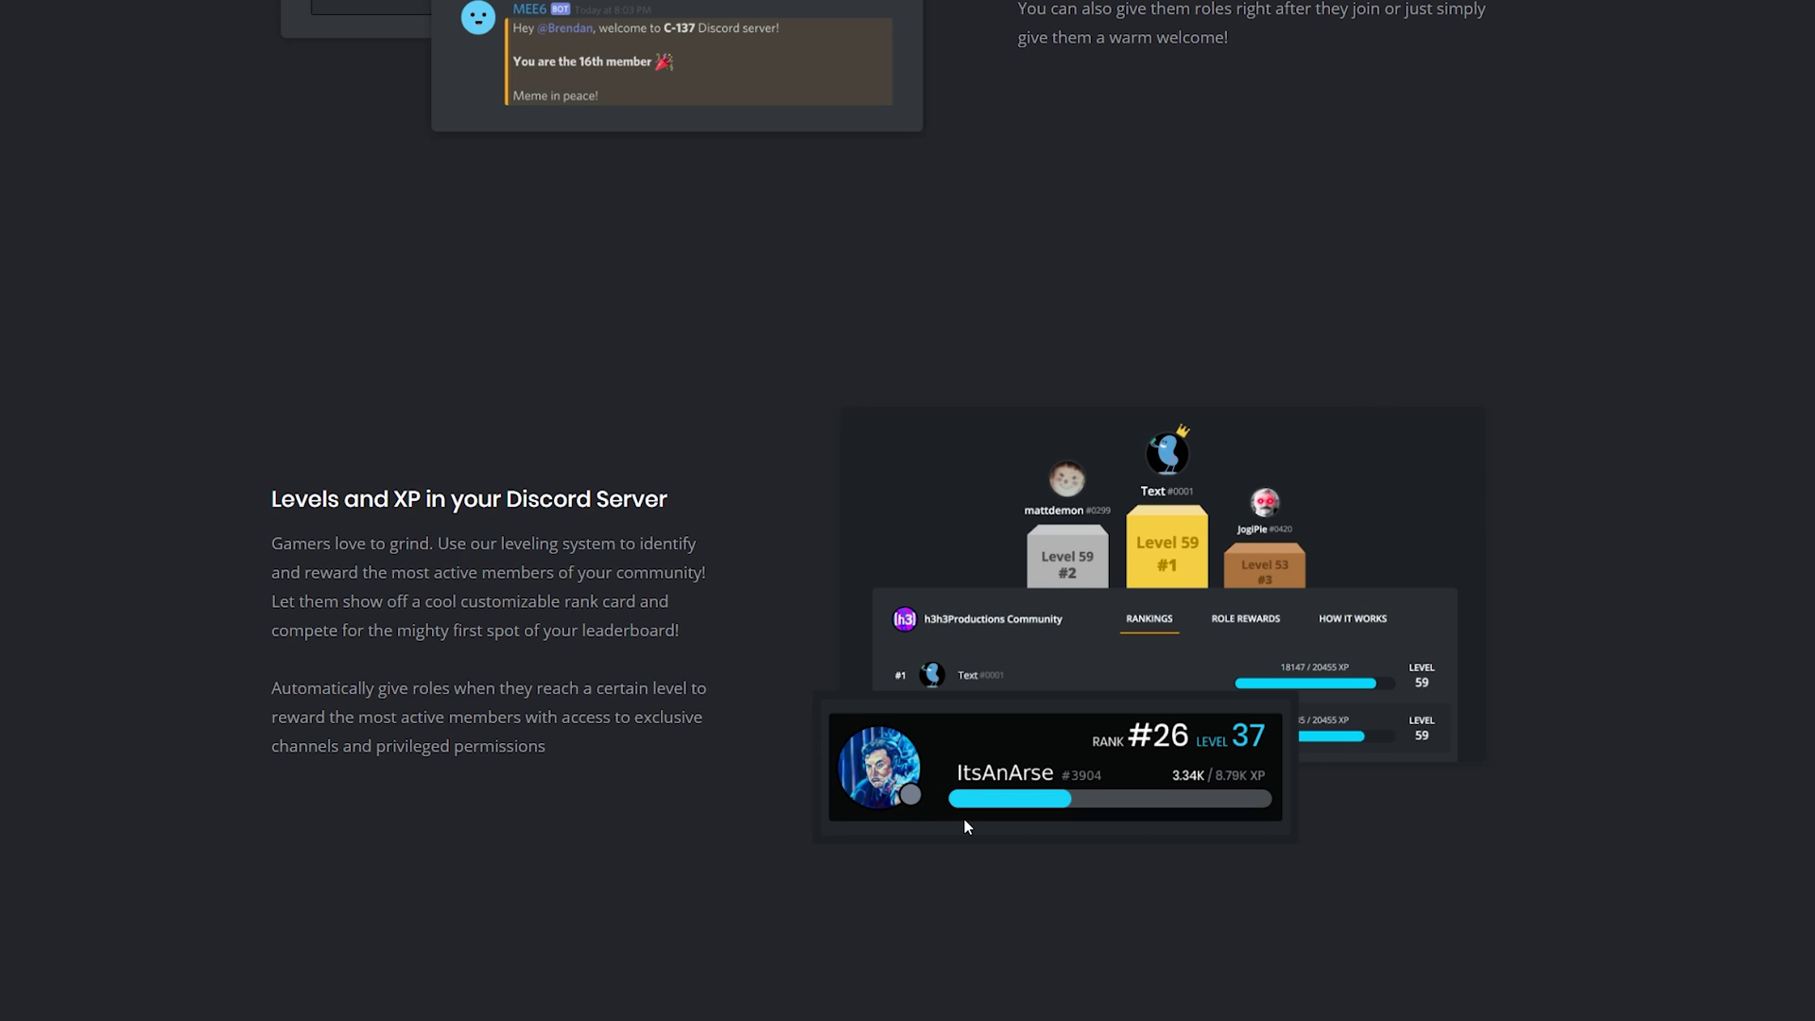
pyautogui.scroll(-11, 963, 819)
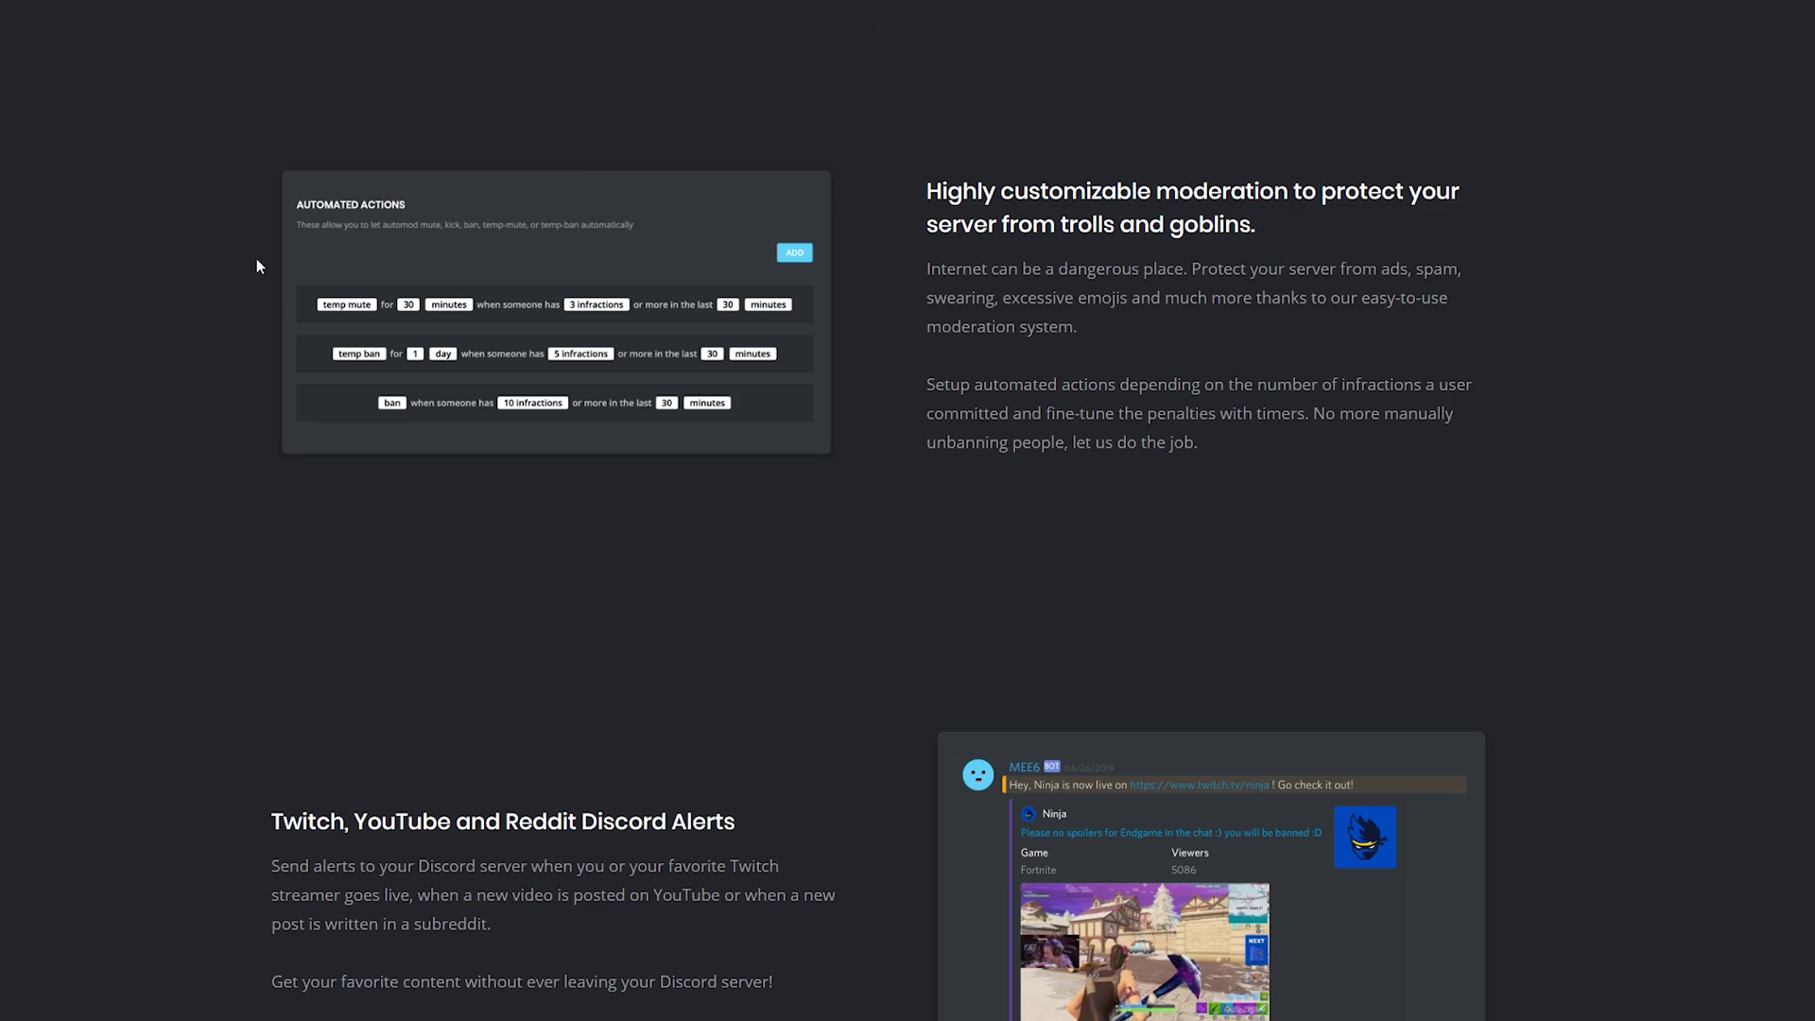
pyautogui.scroll(-3, 670, 303)
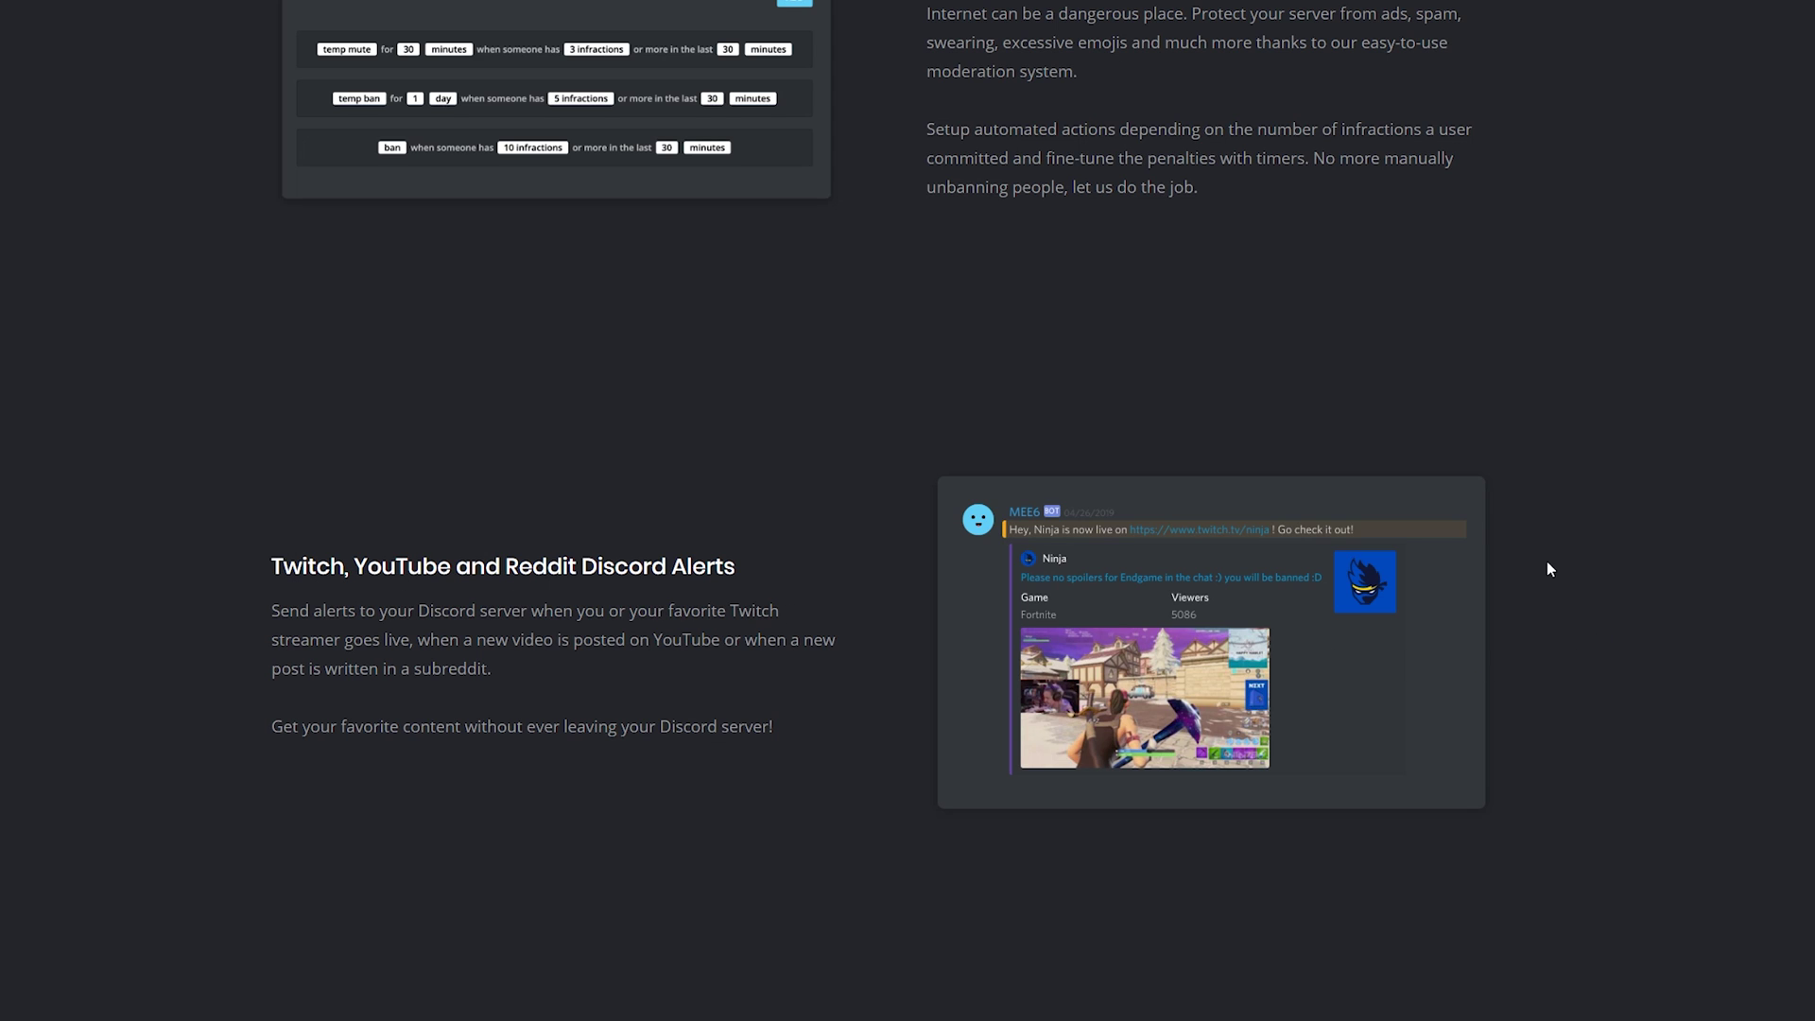
pyautogui.scroll(-20, 1097, 570)
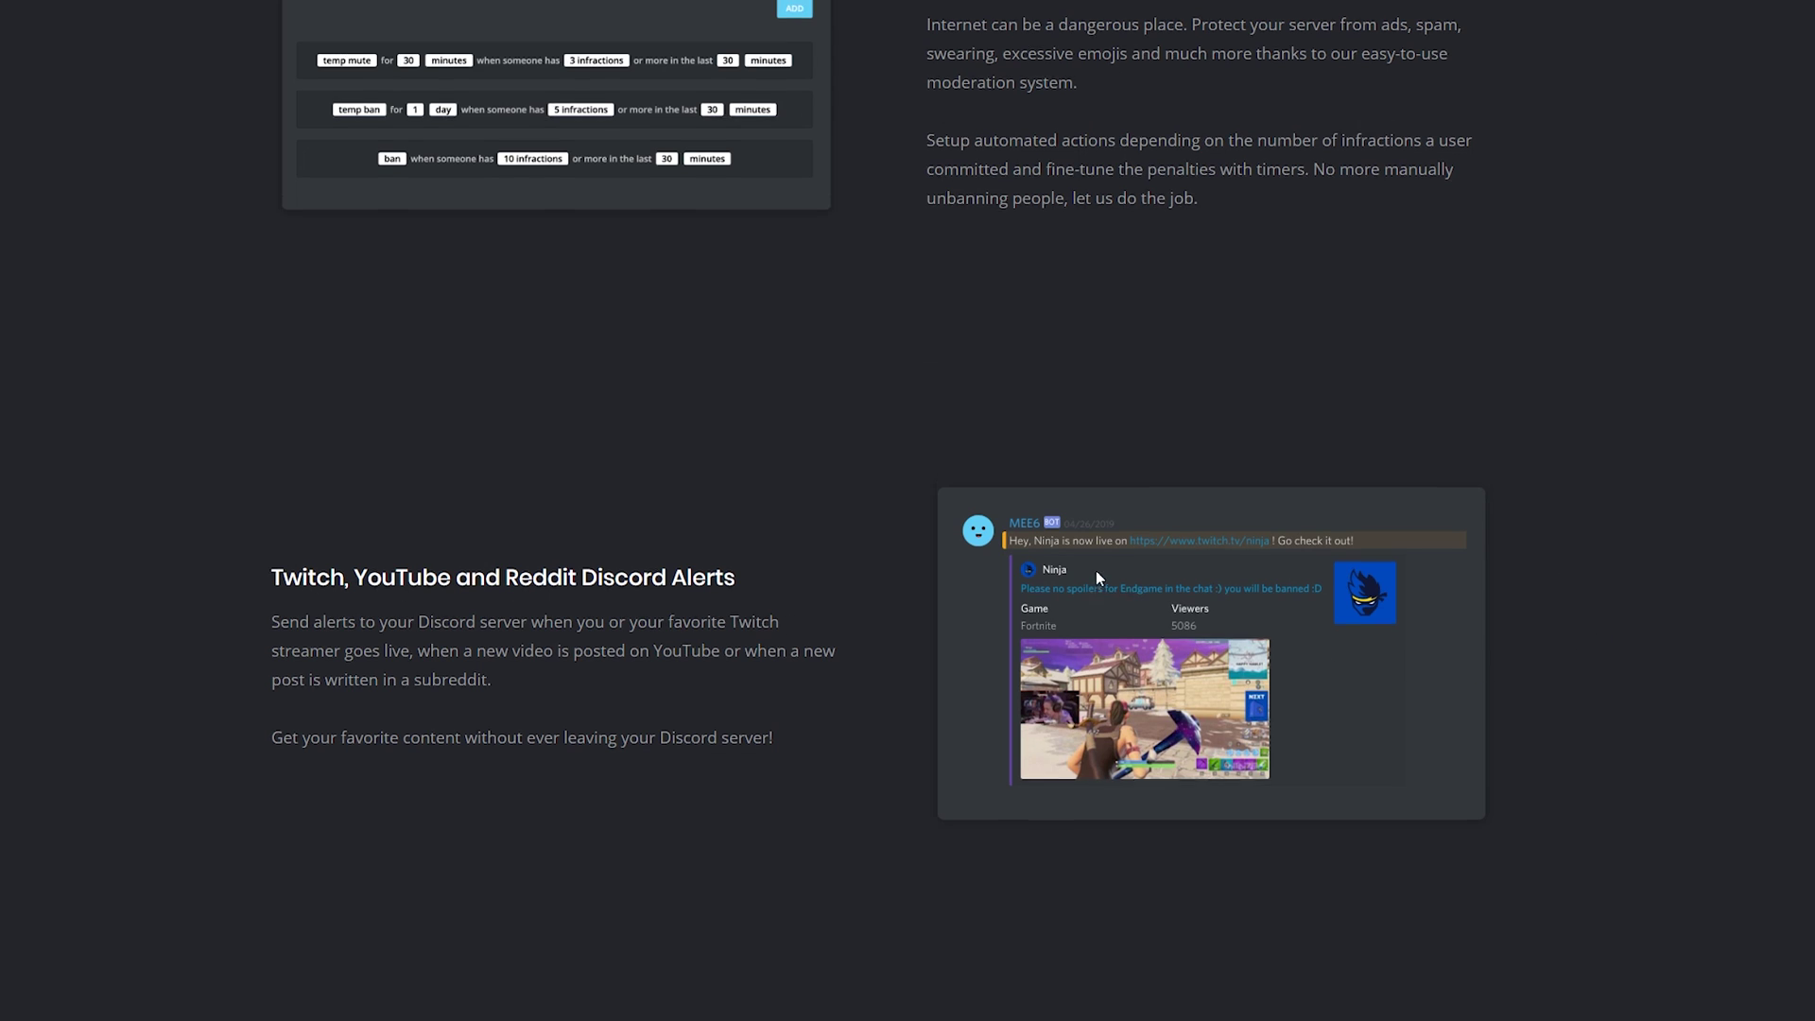
pyautogui.scroll(7, 1086, 567)
pyautogui.scroll(5, 1085, 574)
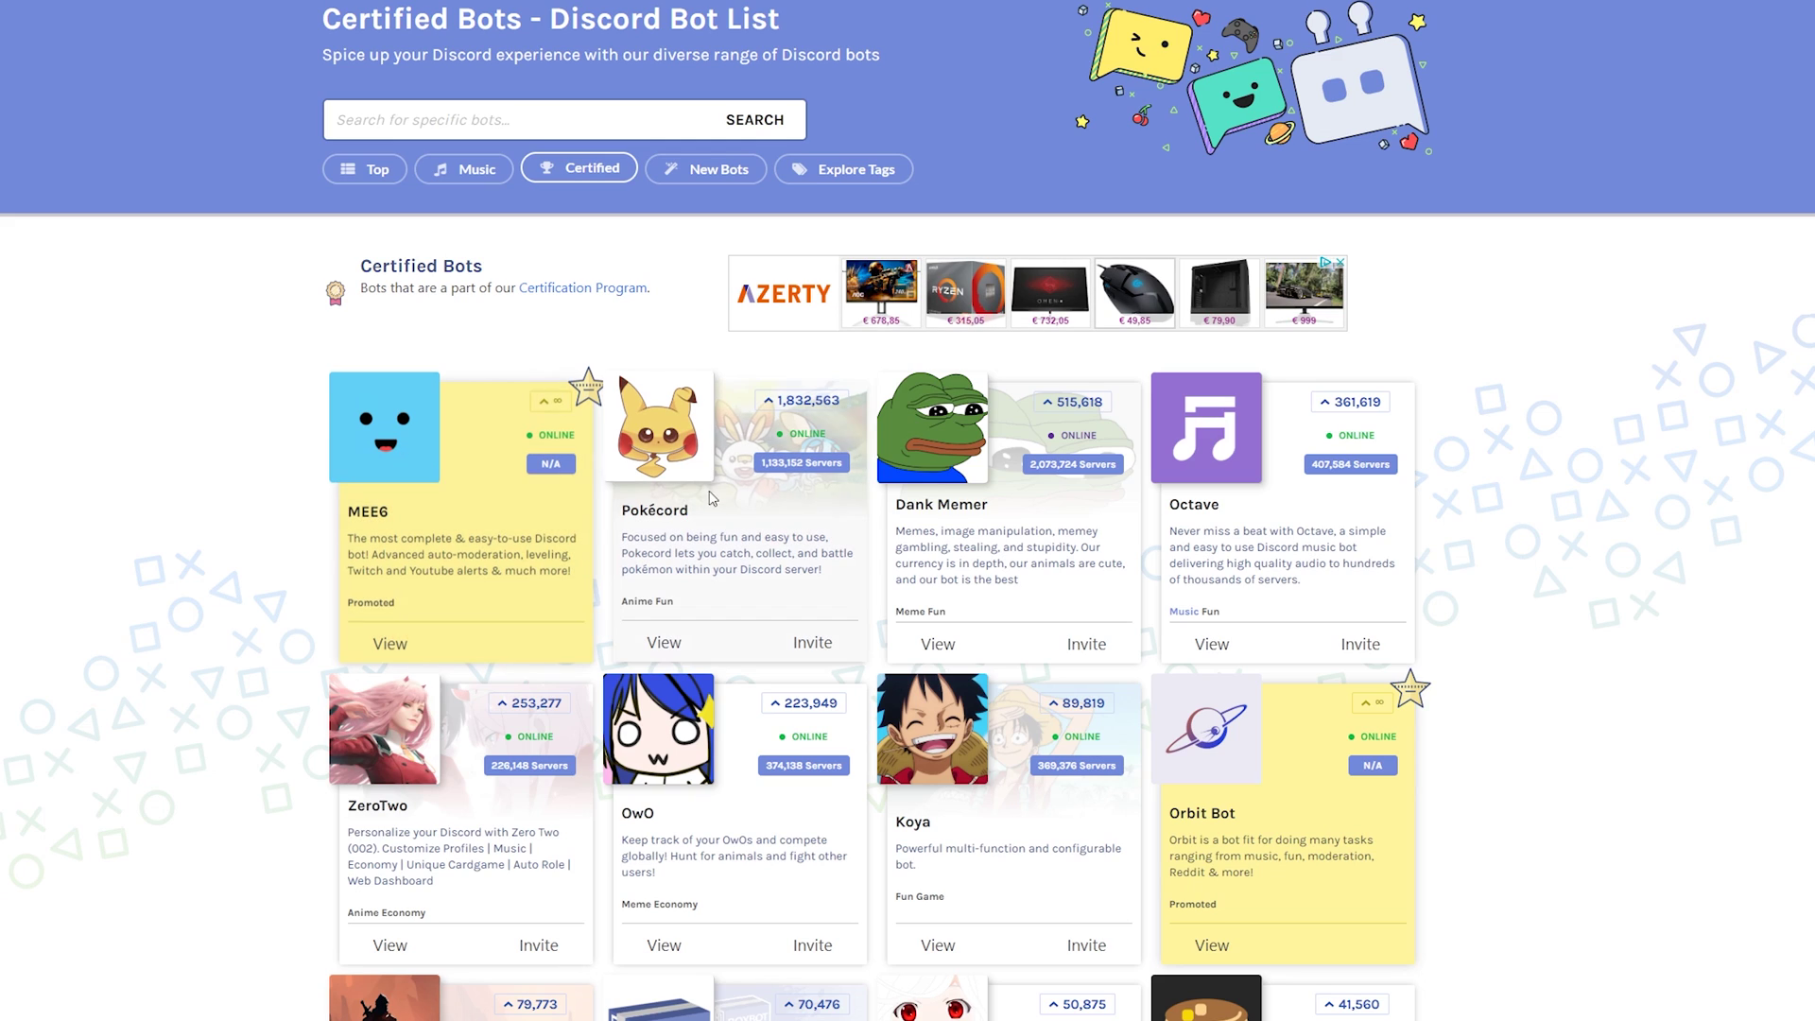
# - View the Pokécord bot's page with its invite option and return to the certified bots list
pyautogui.click(785, 648)
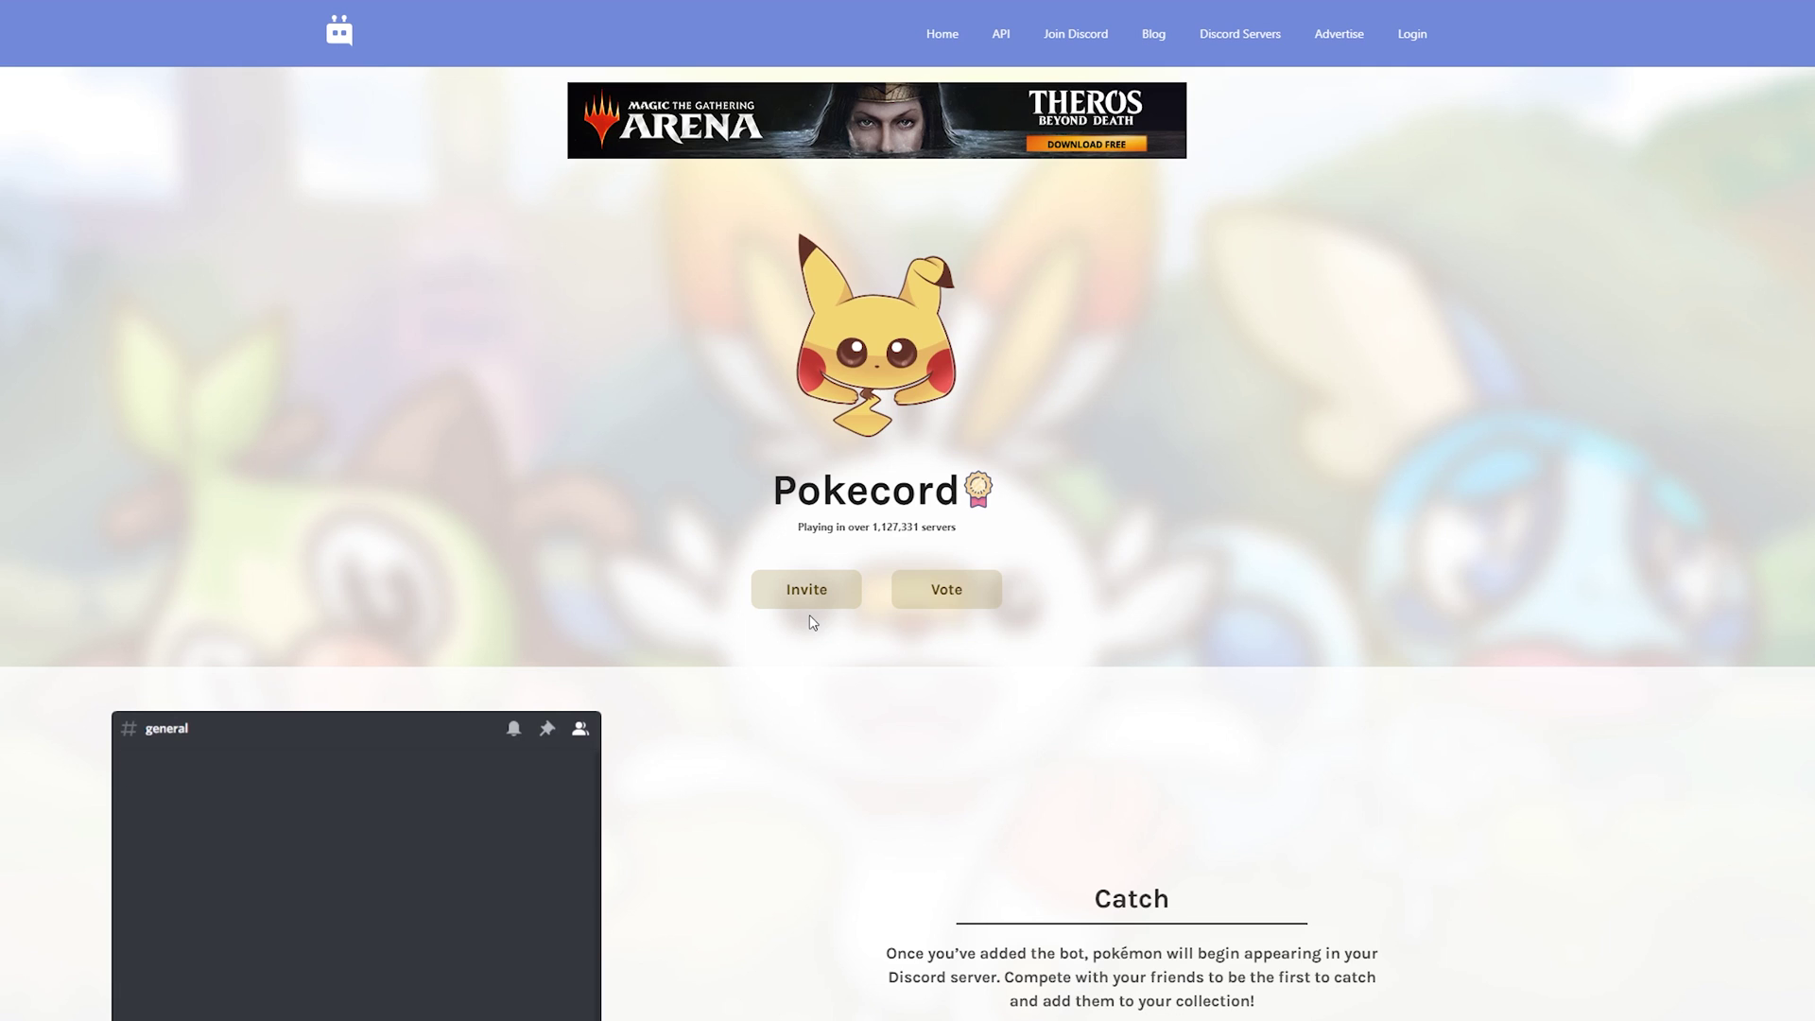
pyautogui.hotkey('alt', 'Left')
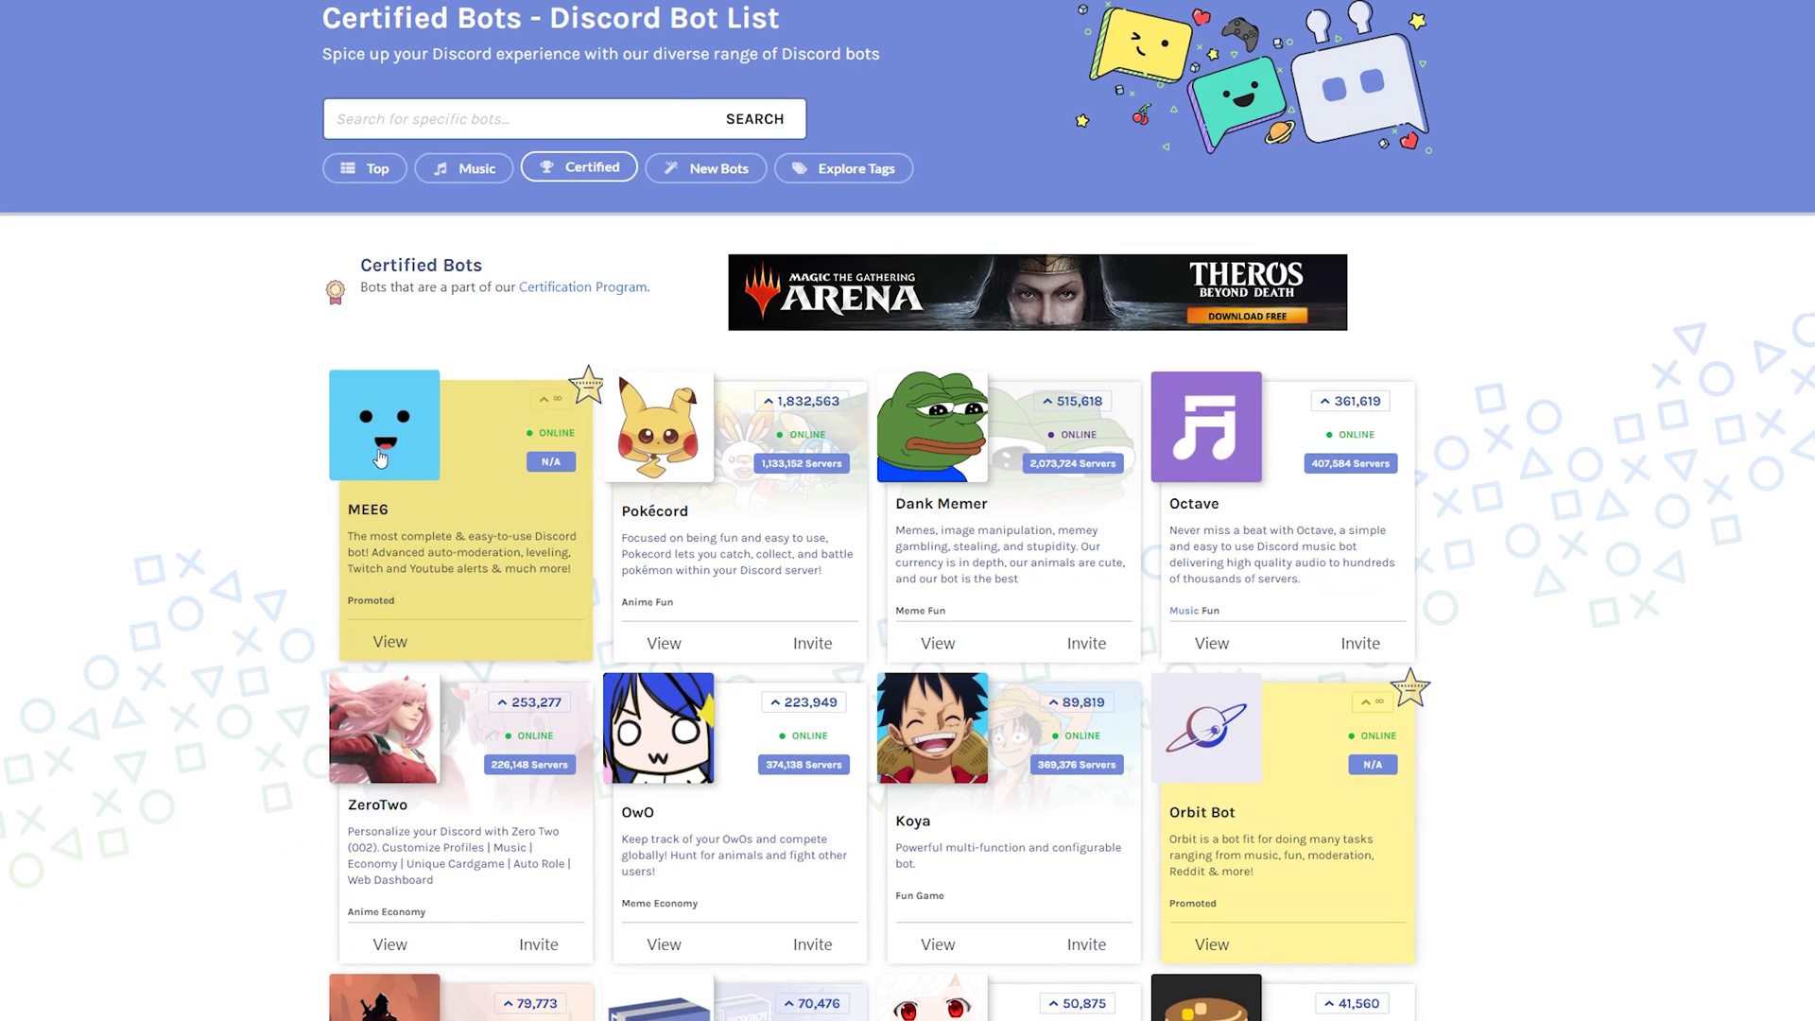
# - Open the MEE6 website, start adding the bot to Discord and authorize its access to the account
pyautogui.click(404, 439)
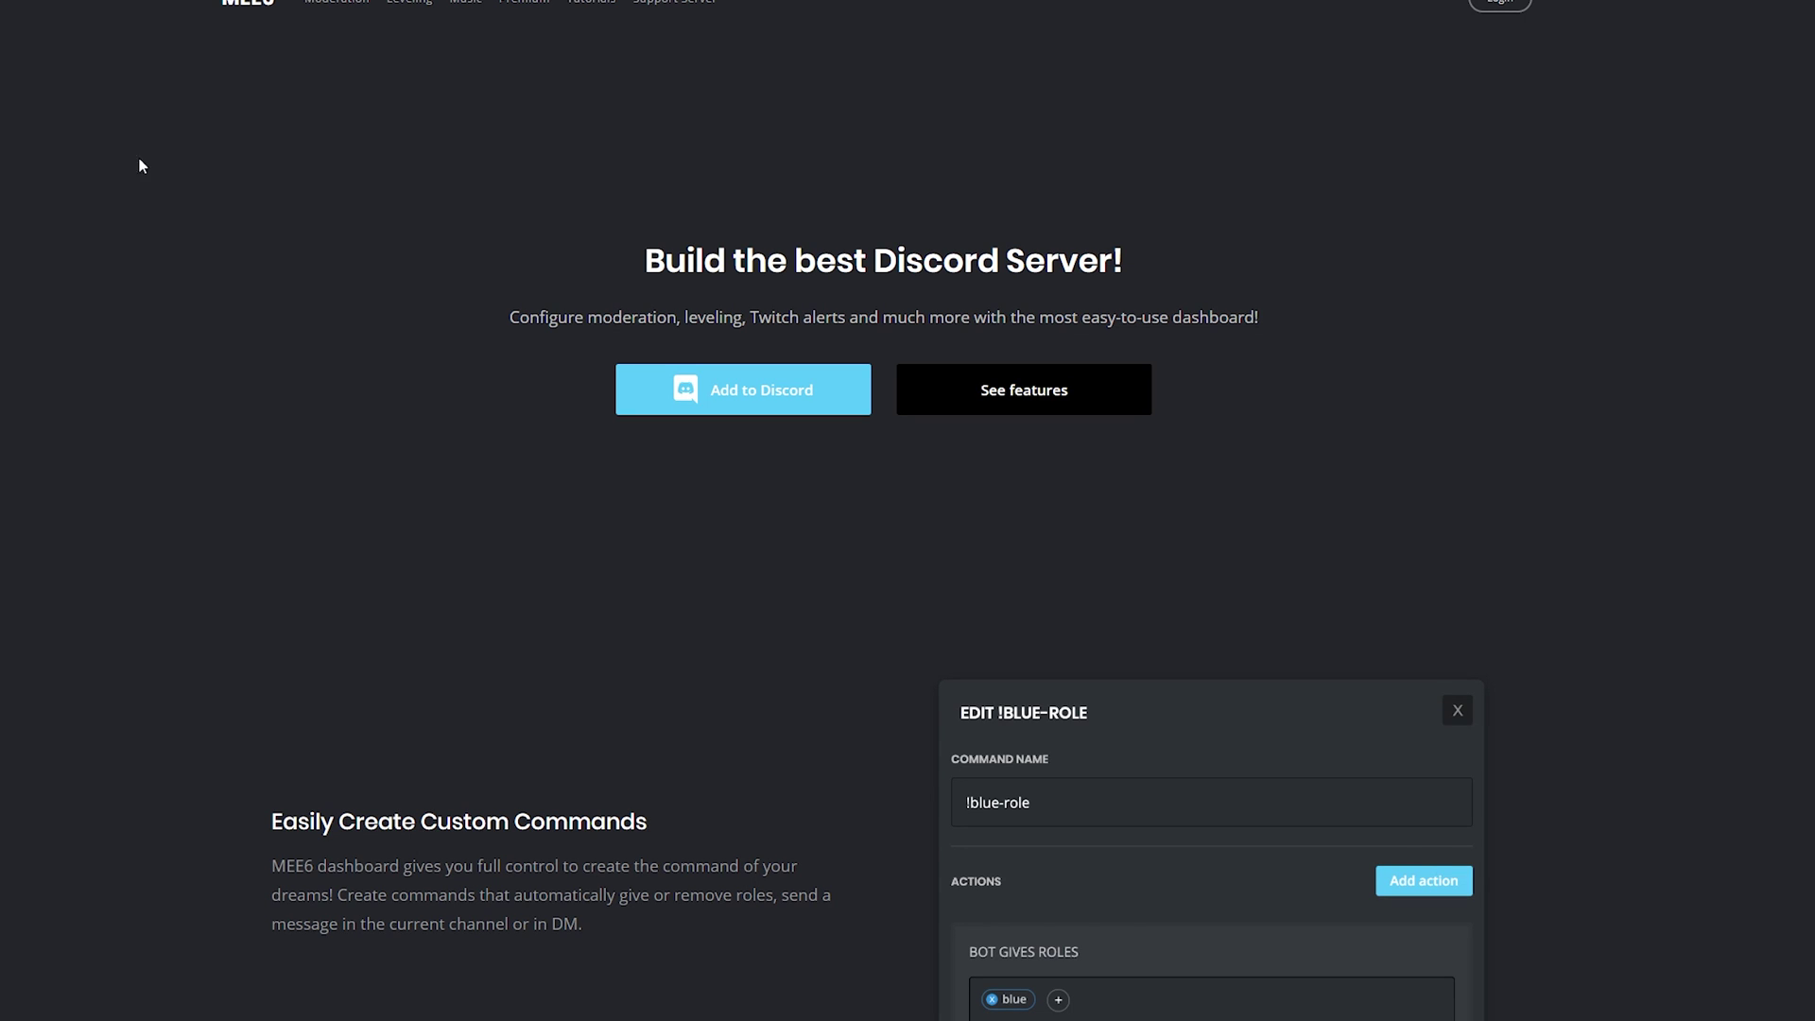
pyautogui.click(752, 395)
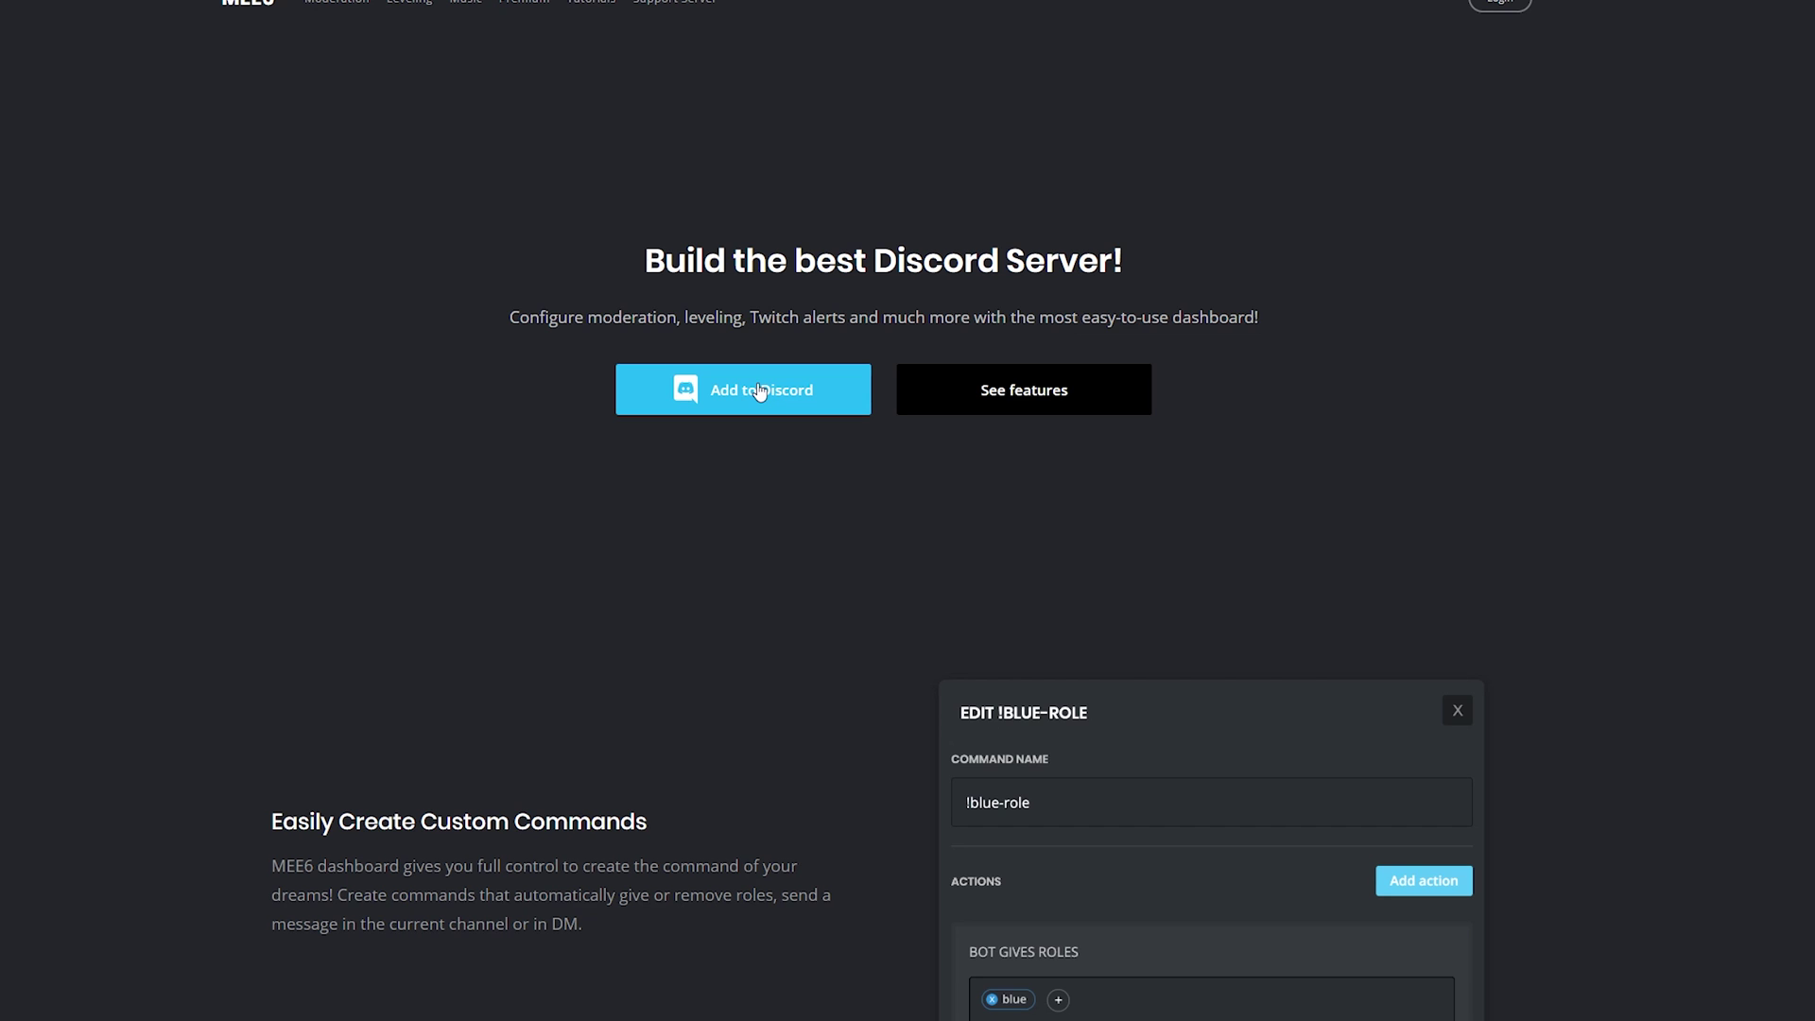
pyautogui.click(754, 389)
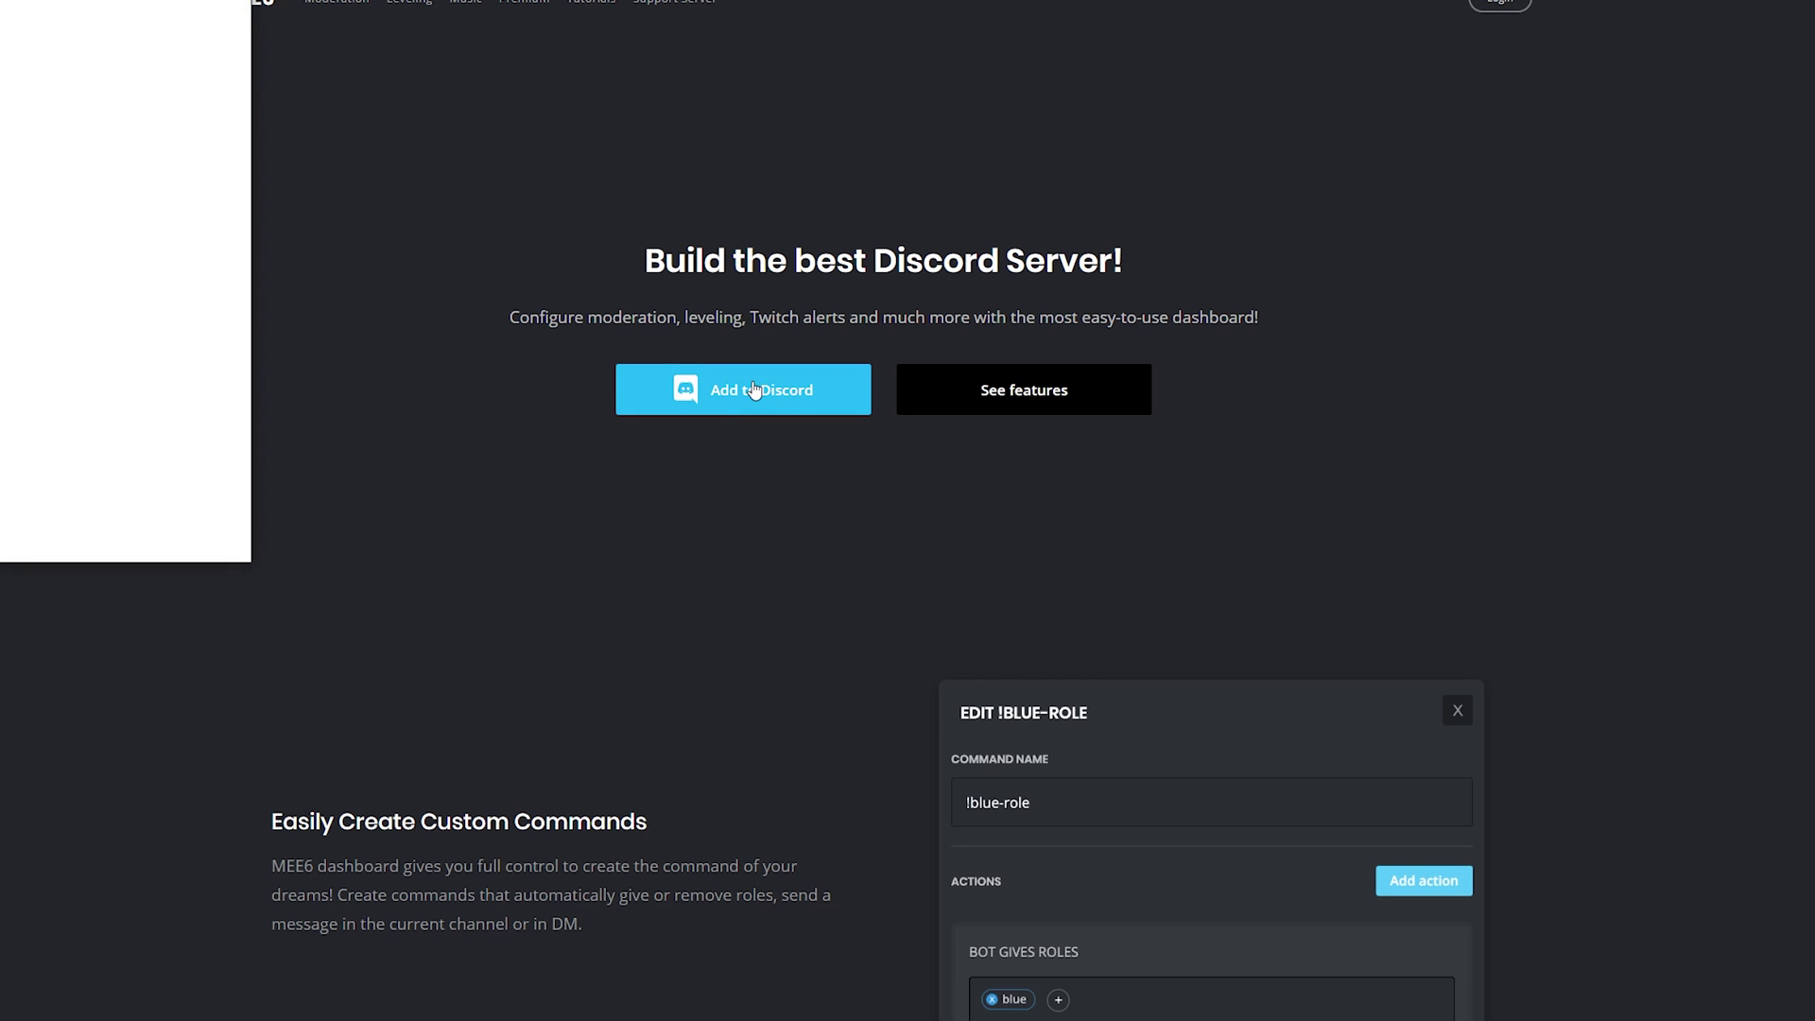
pyautogui.moveTo(344, 78); pyautogui.dragTo(364, 89)
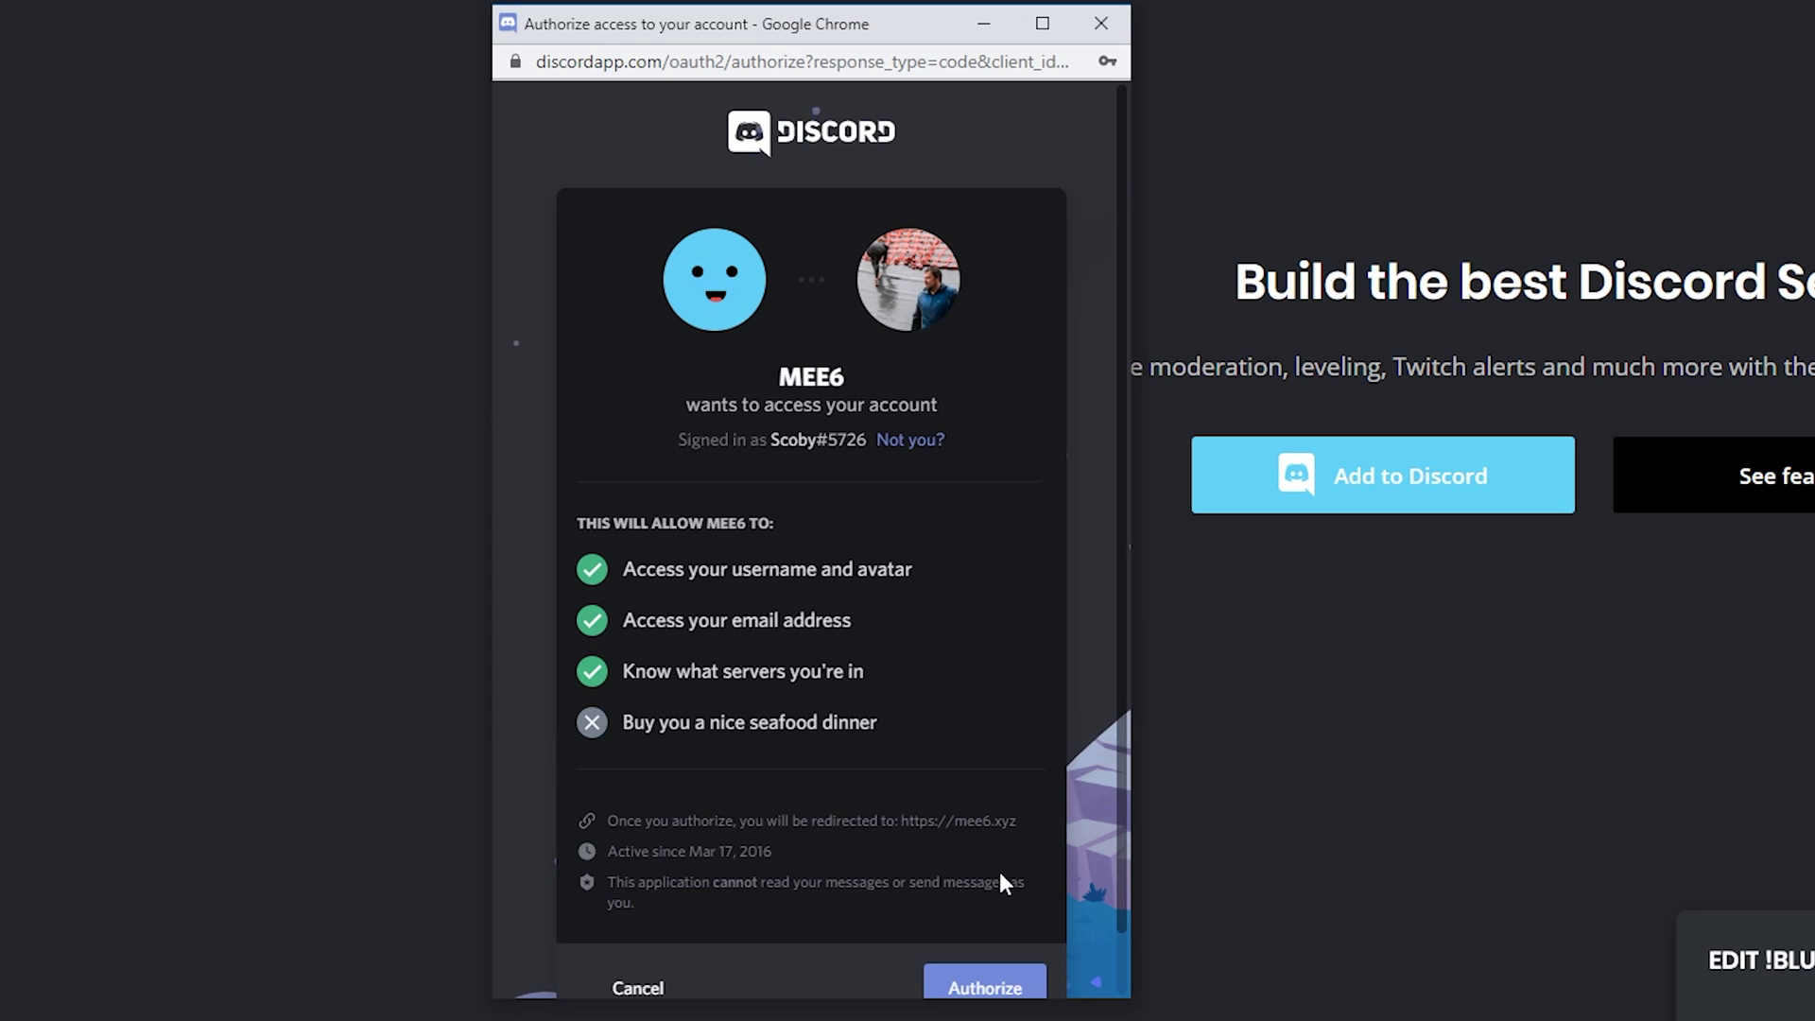
pyautogui.scroll(-1, 1000, 871)
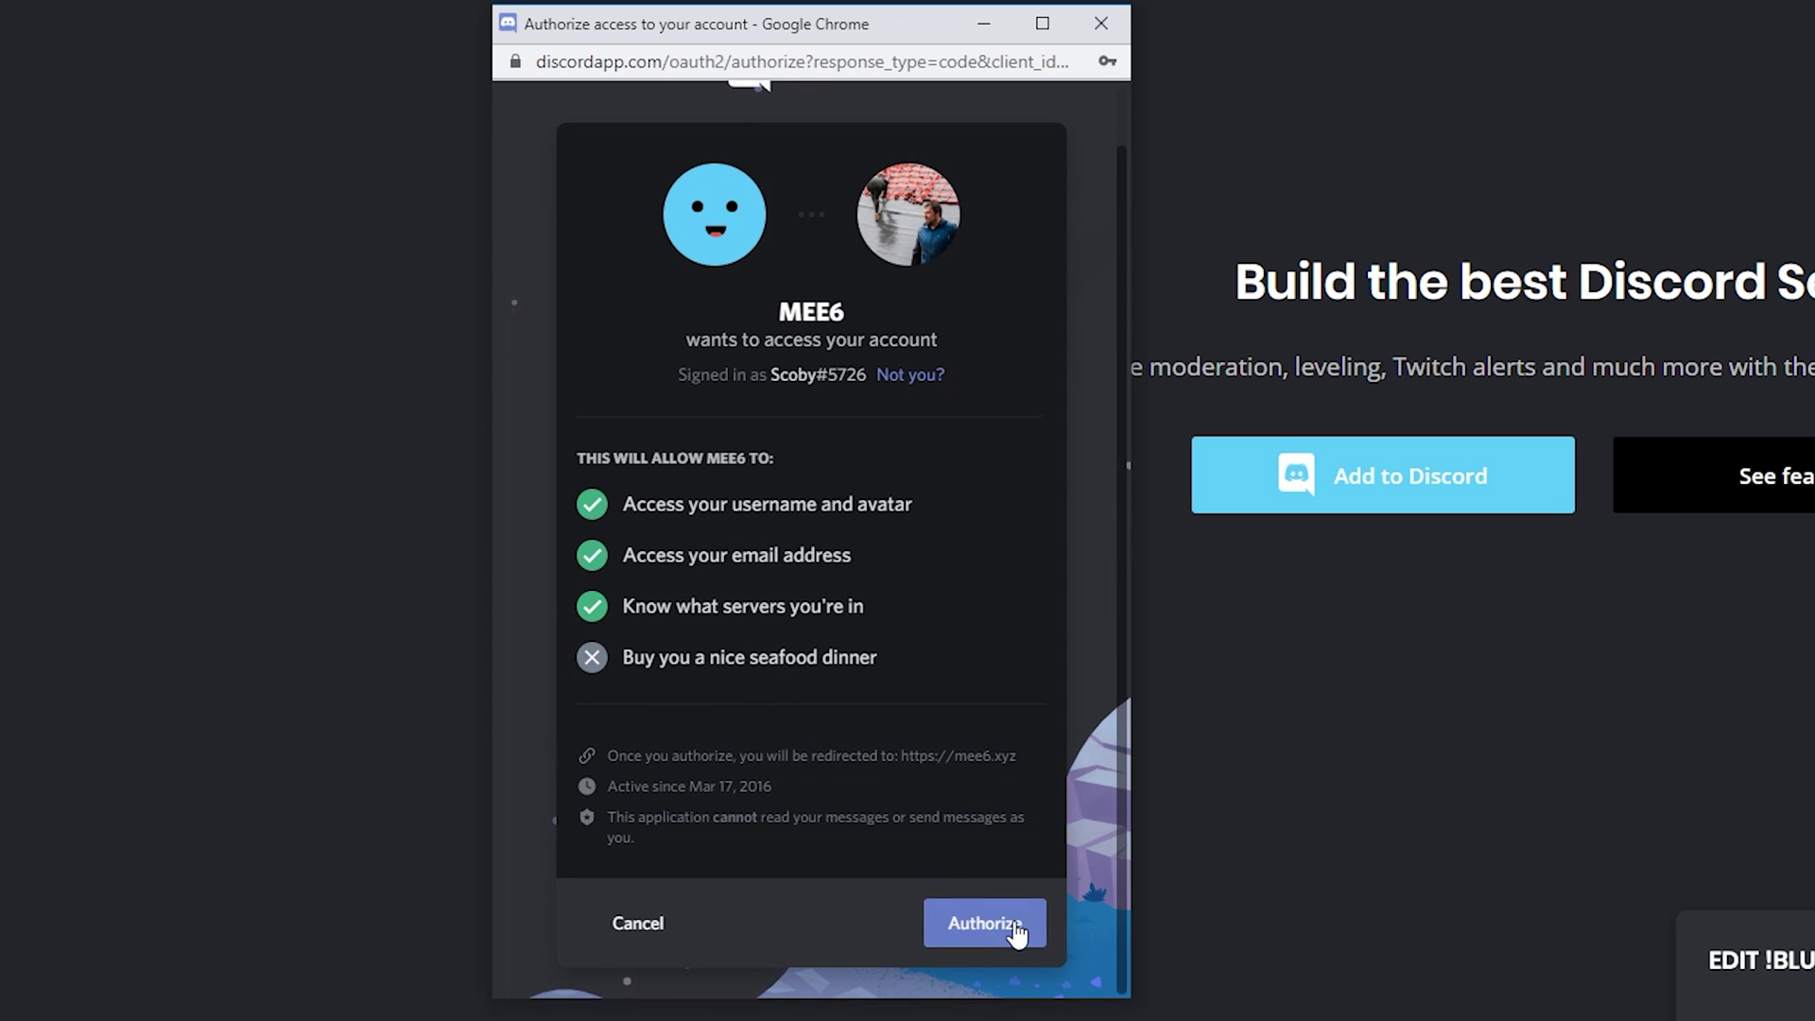
pyautogui.click(968, 918)
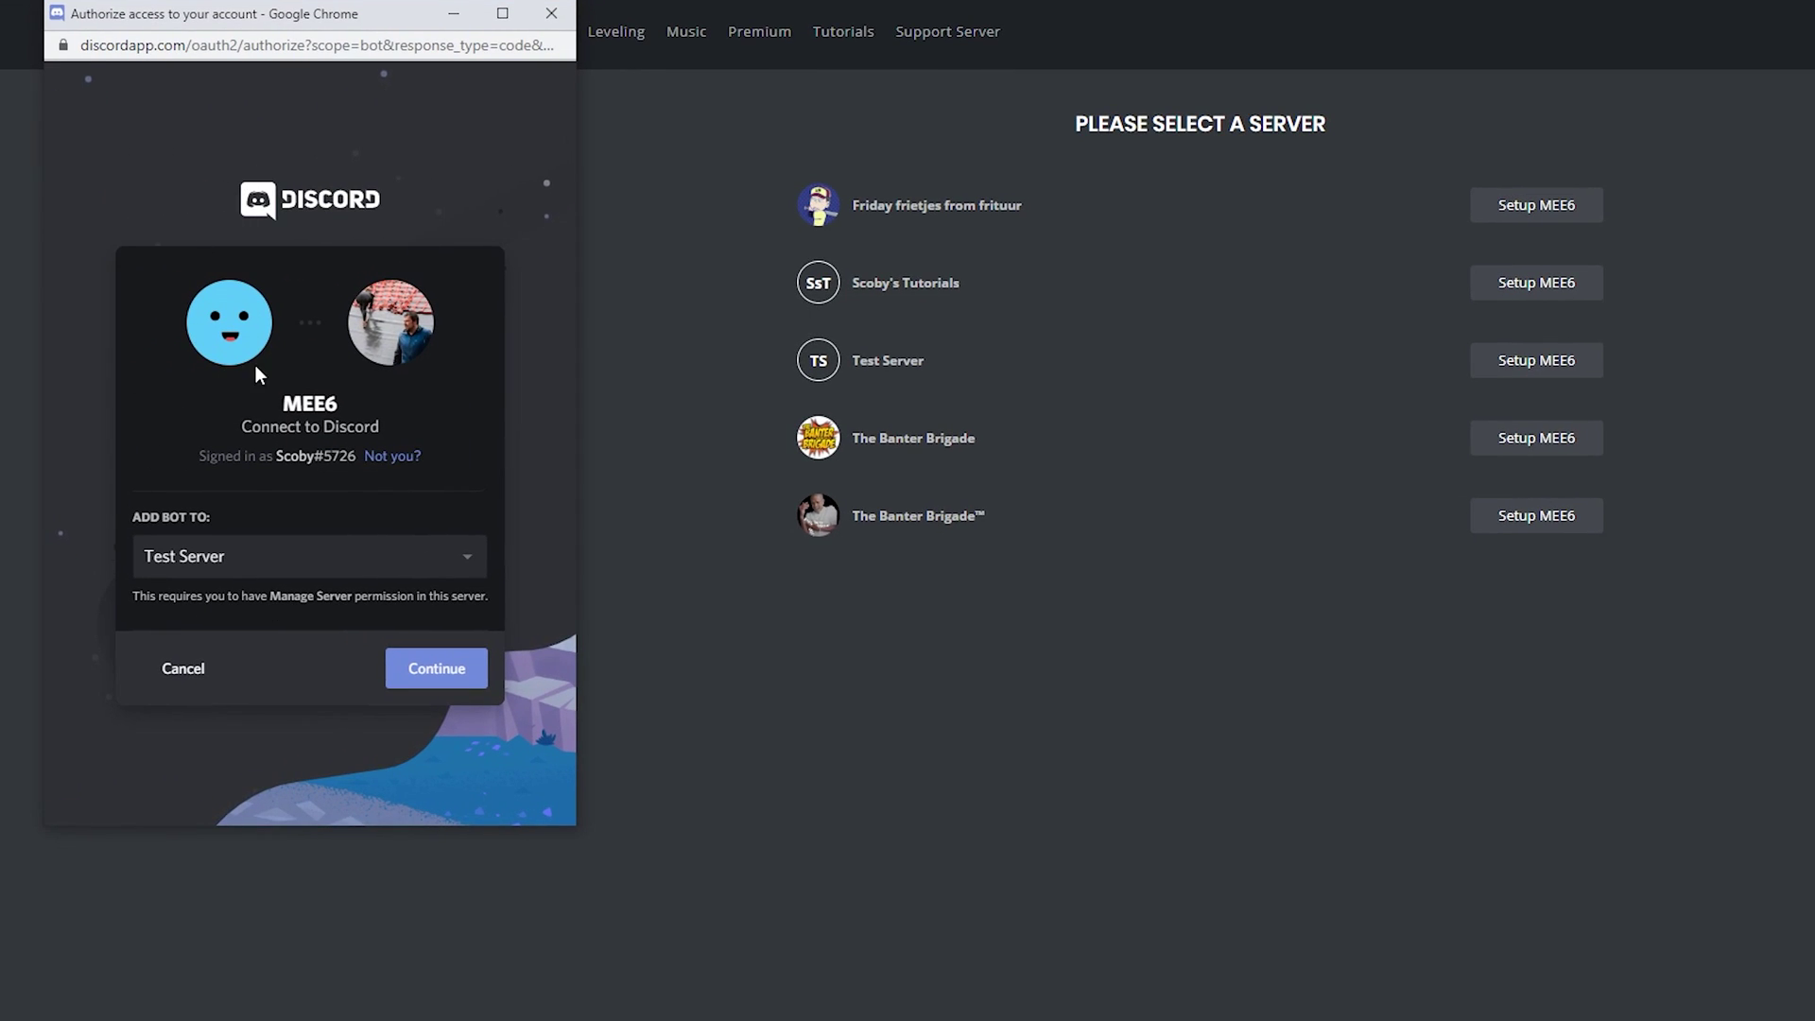
# - Choose Test Server as the server to add MEE6 to and continue to the permissions
pyautogui.click(241, 558)
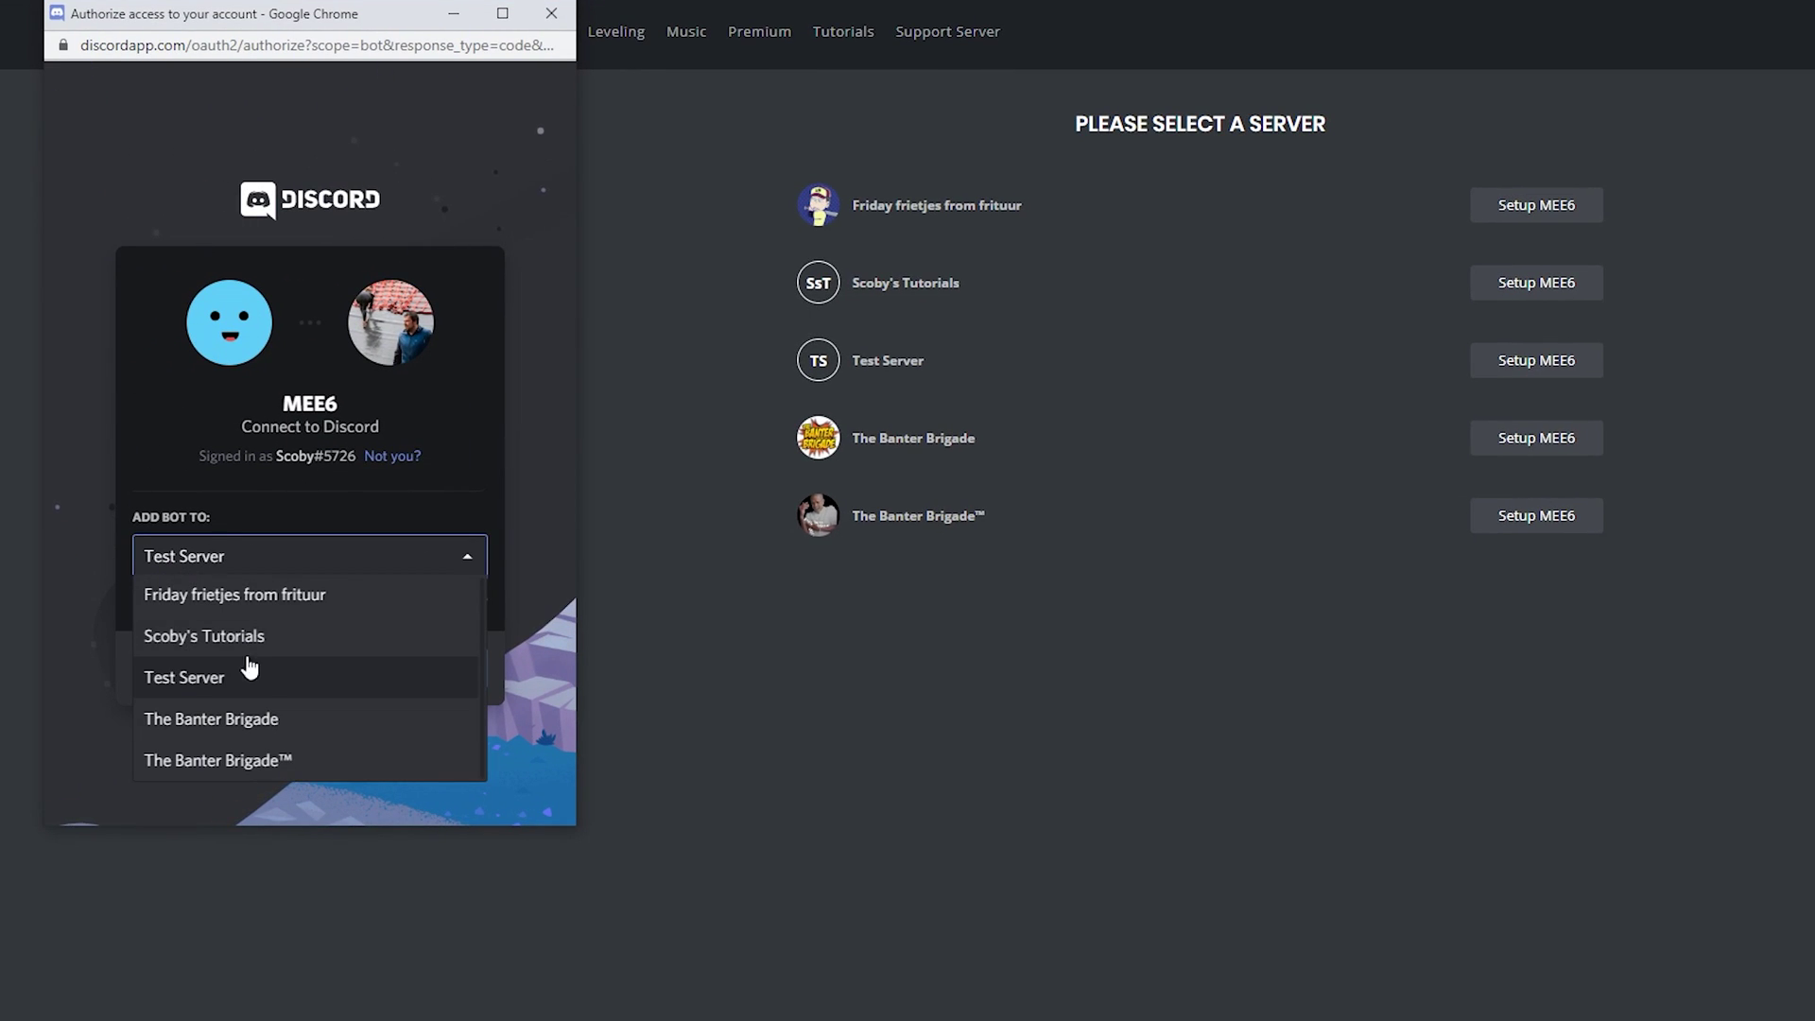
pyautogui.click(185, 677)
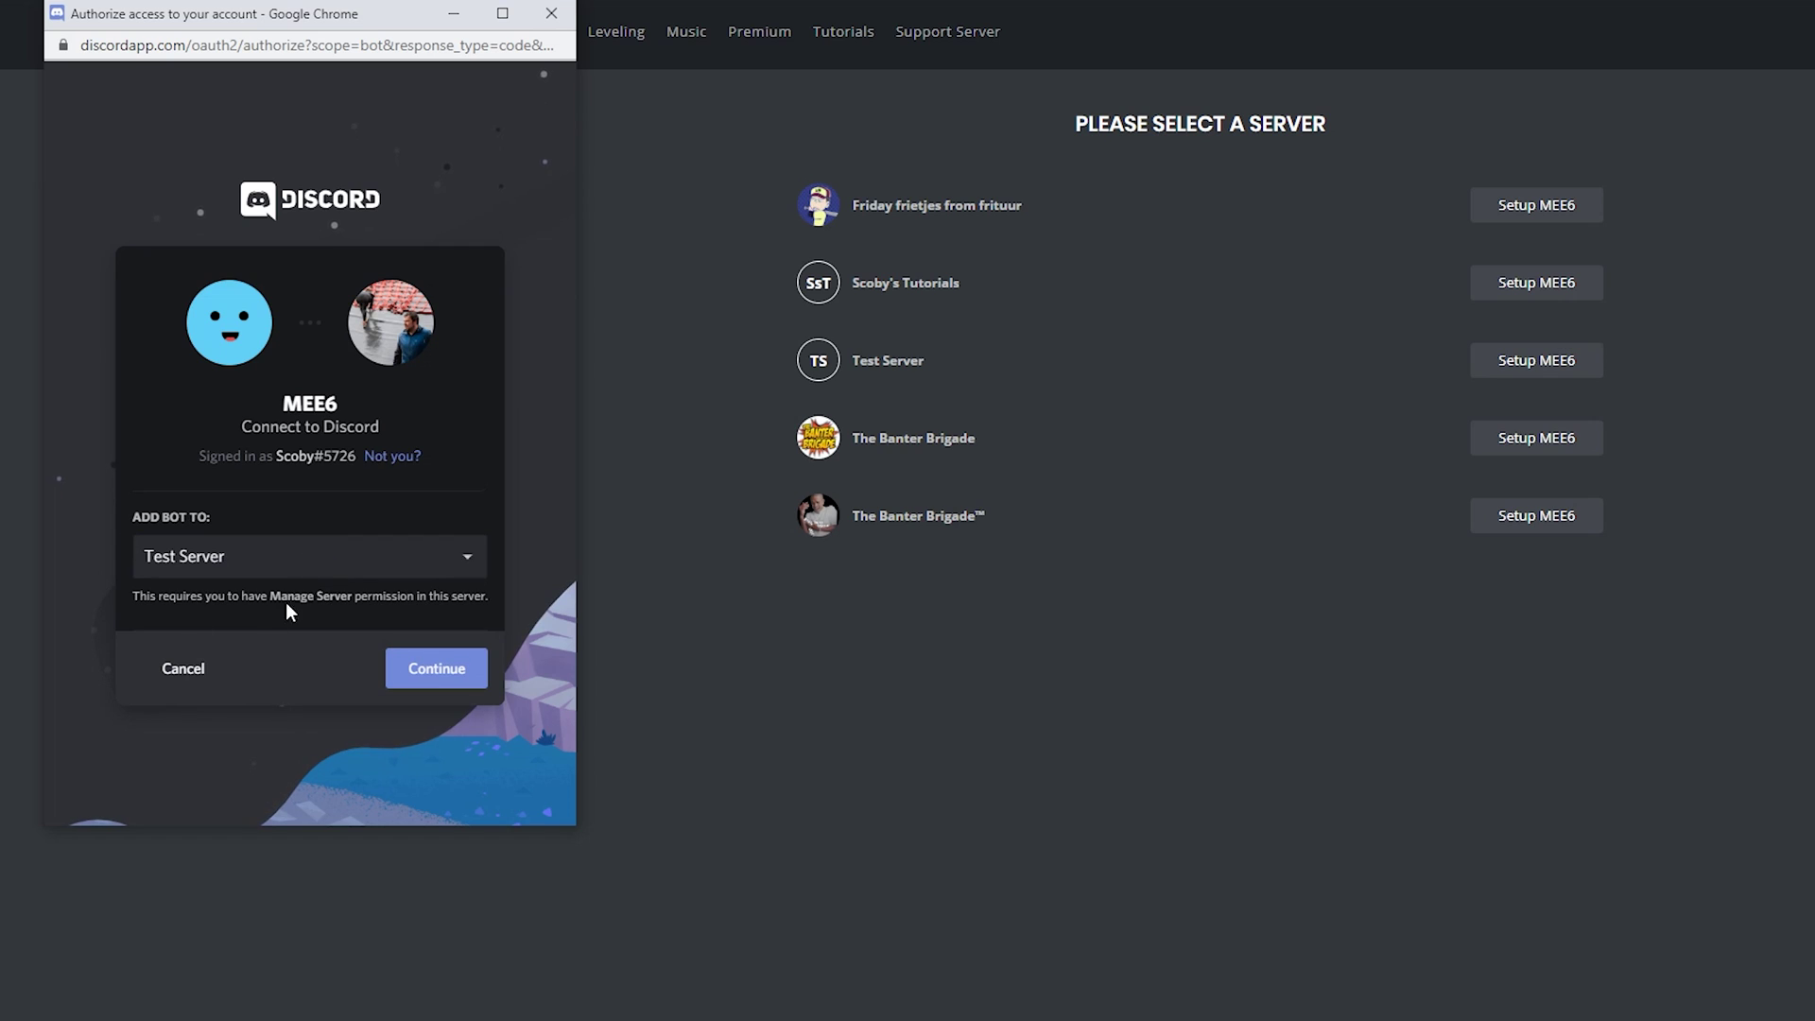
pyautogui.click(433, 675)
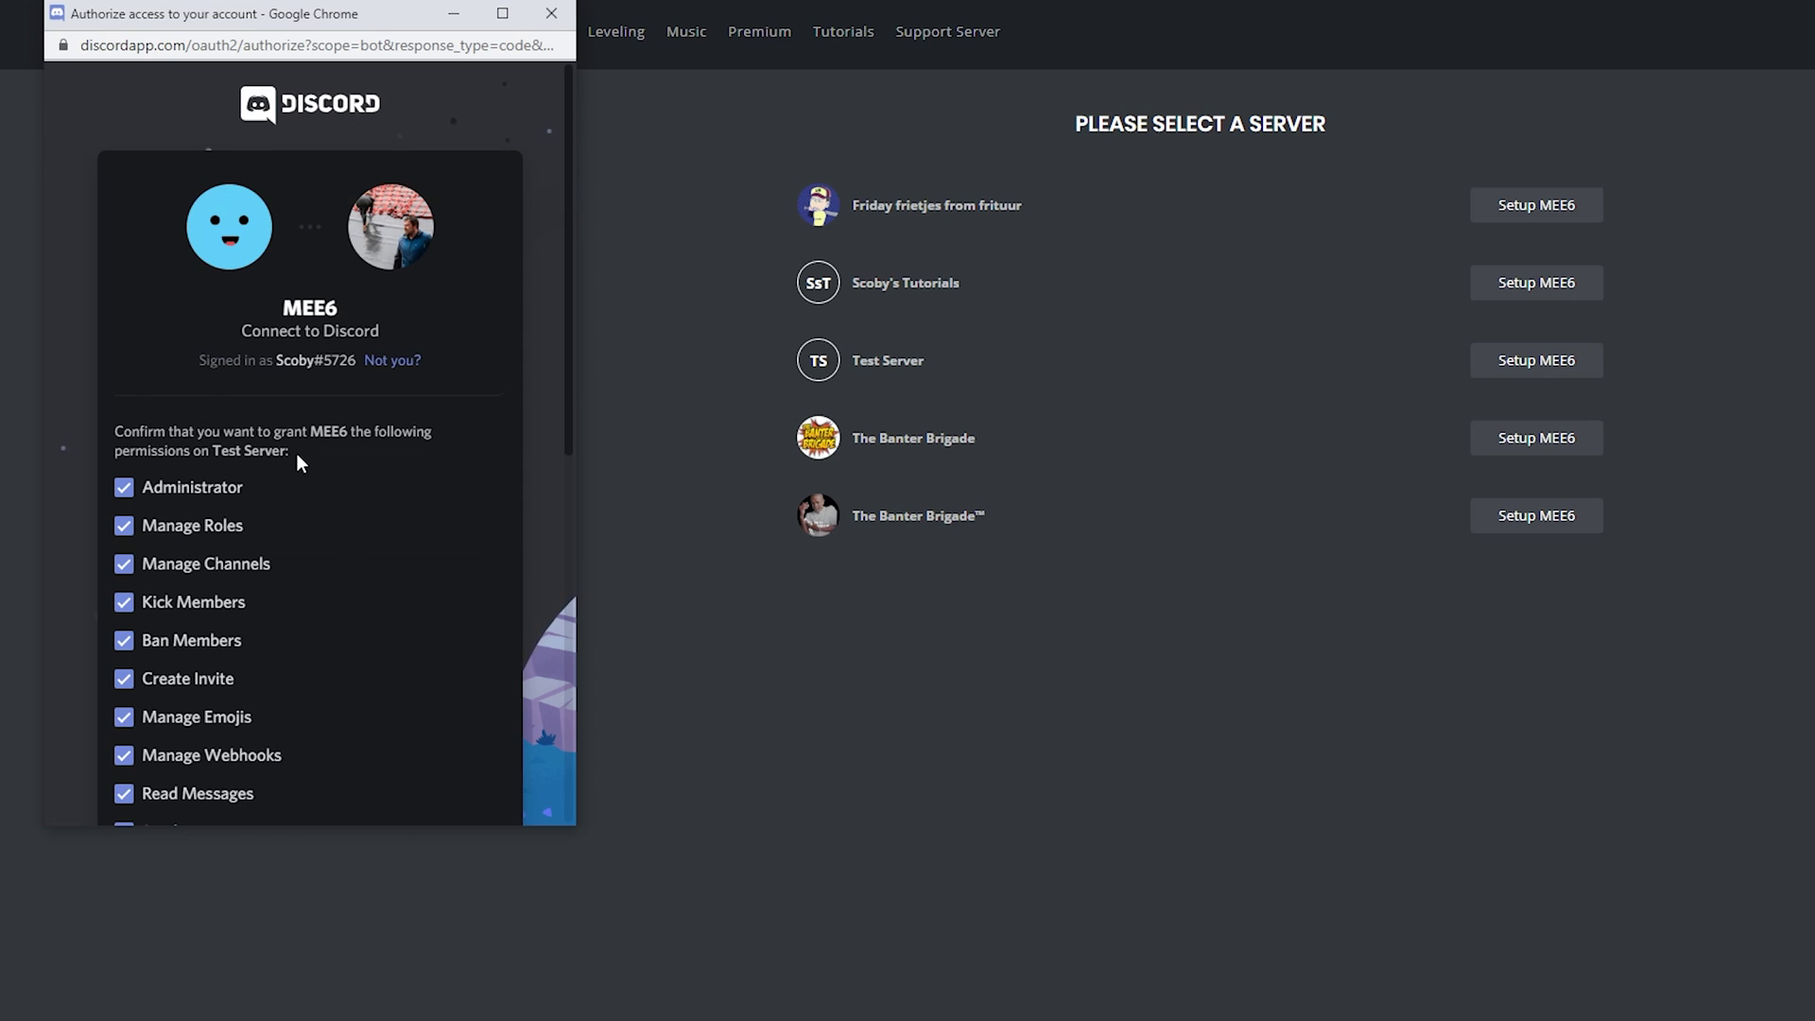
# - Review the full list of permissions MEE6 requests on Test Server, from Administrator to Use Voice Activity
pyautogui.scroll(-2, 291, 593)
pyautogui.scroll(-2, 248, 475)
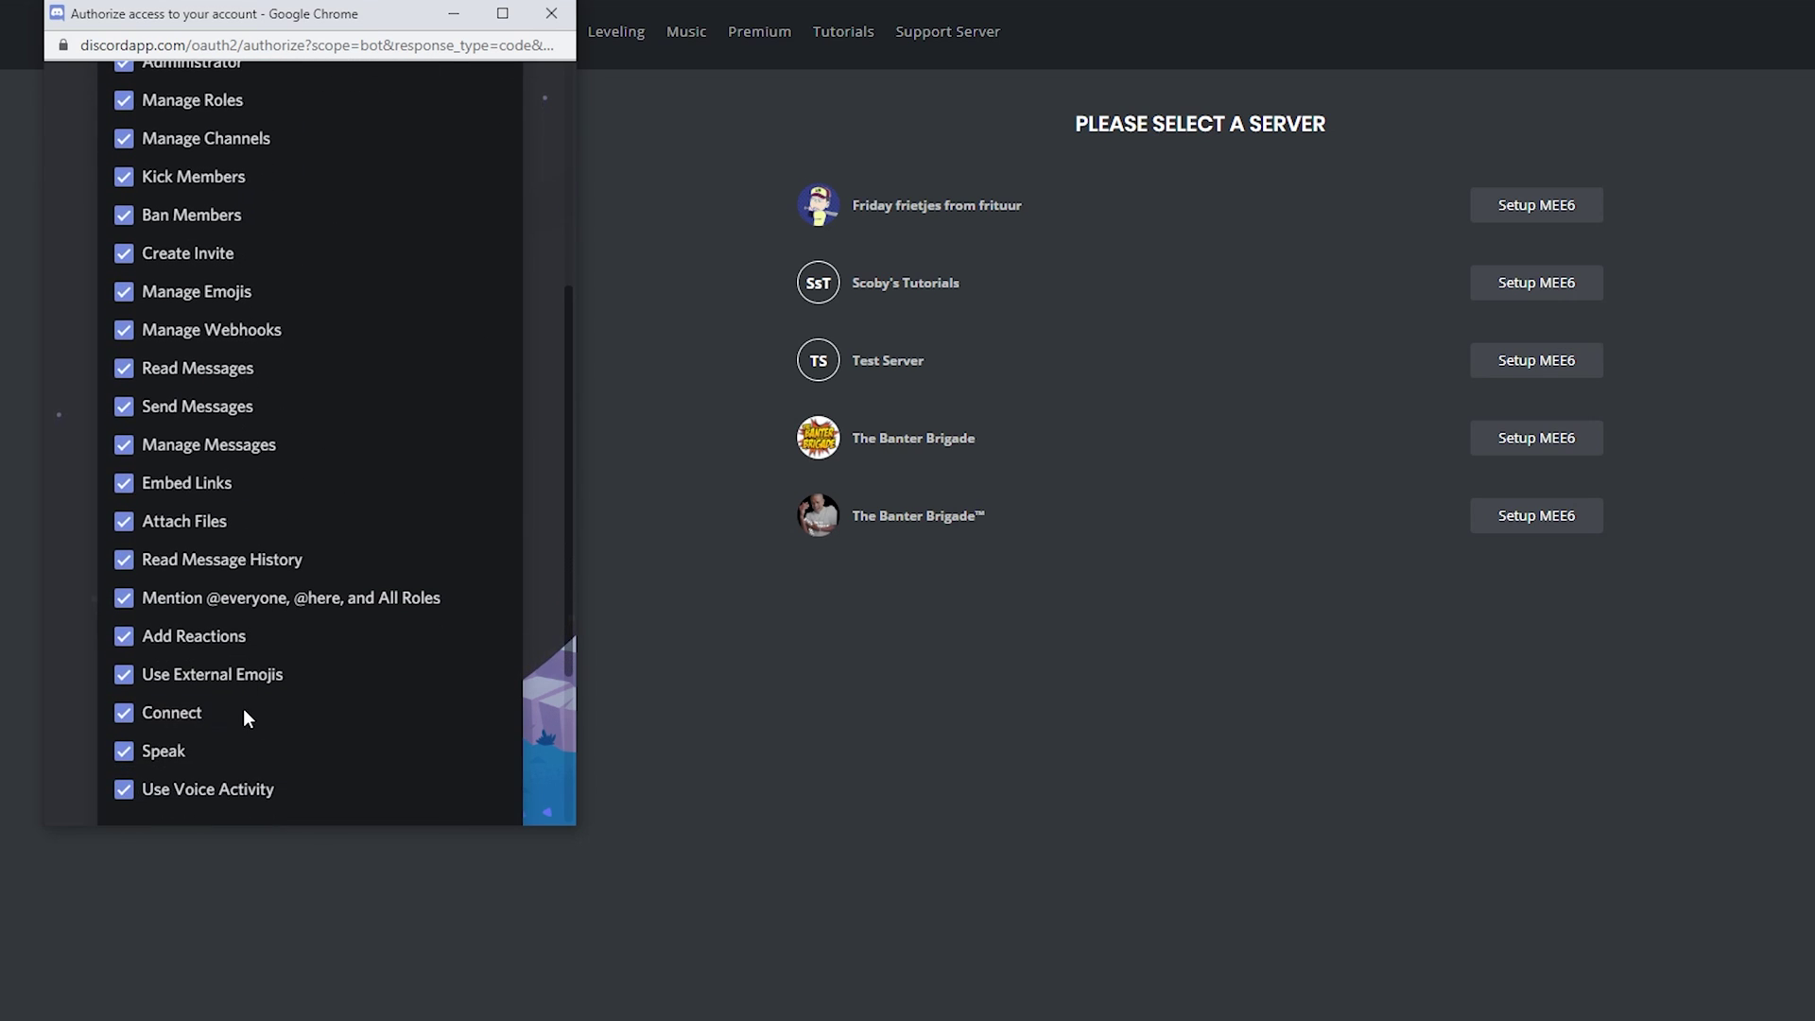
pyautogui.scroll(-1, 242, 707)
pyautogui.scroll(3, 242, 707)
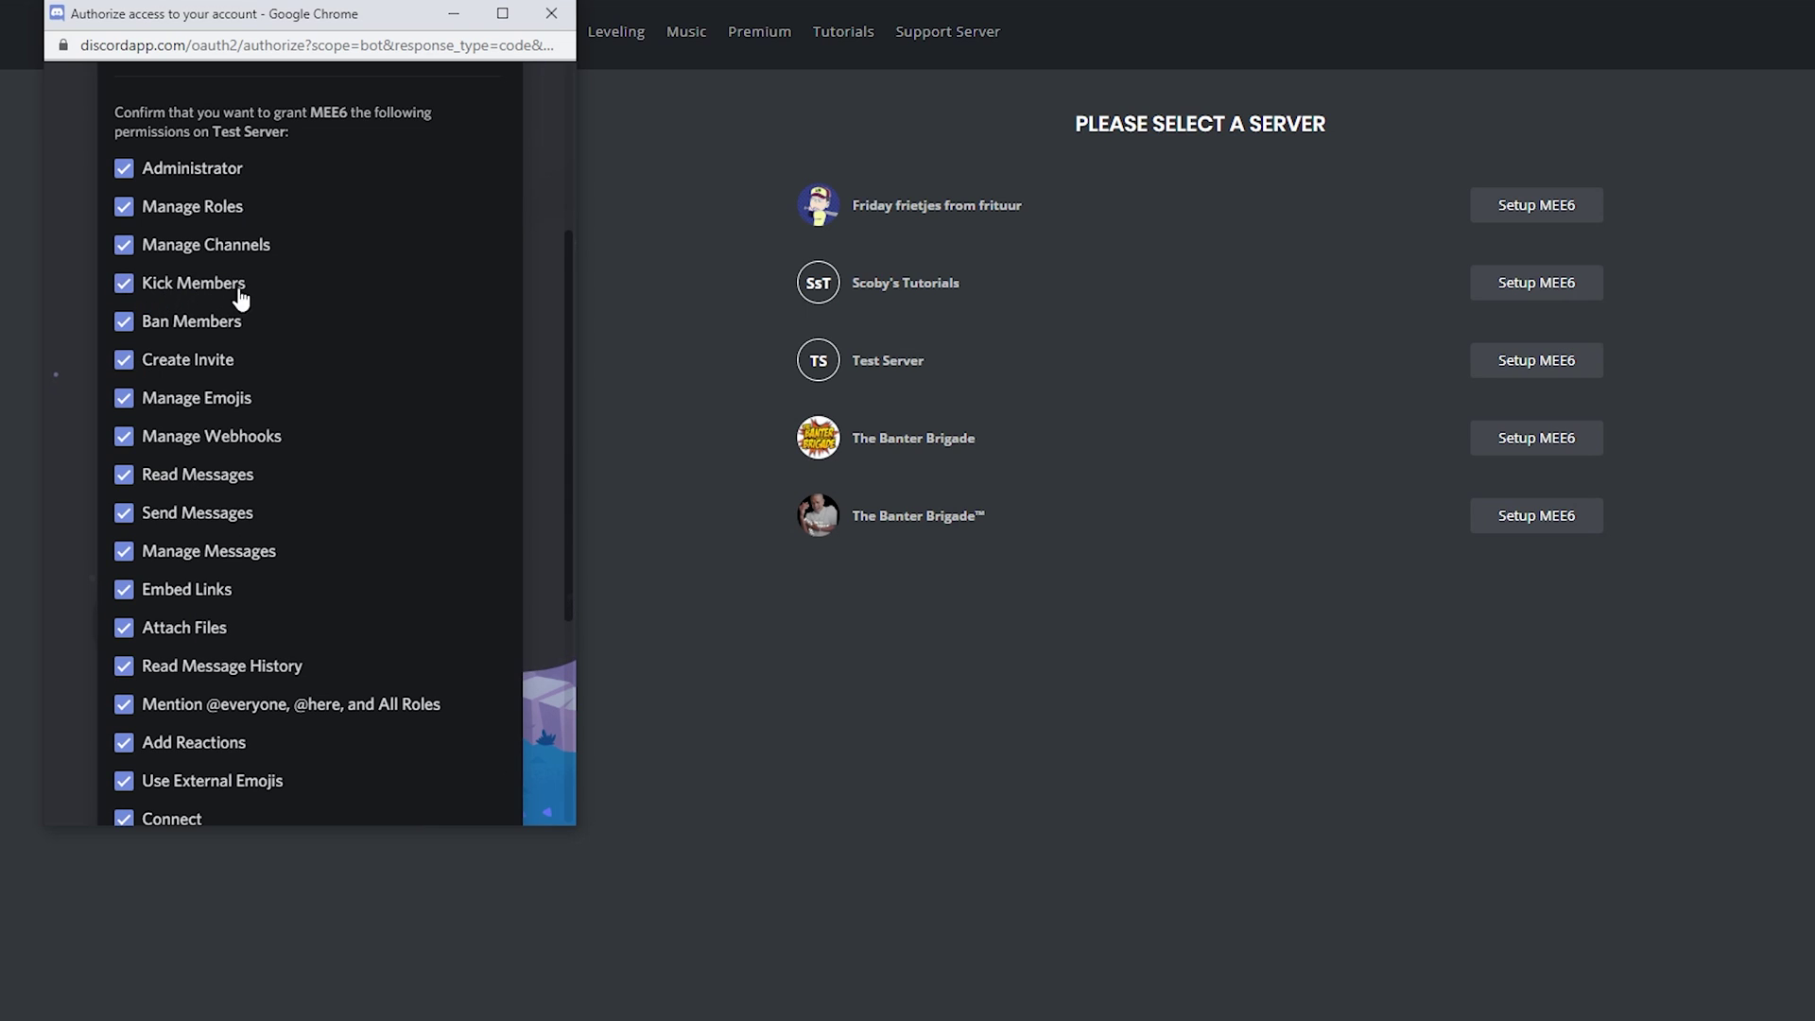
pyautogui.scroll(3, 387, 471)
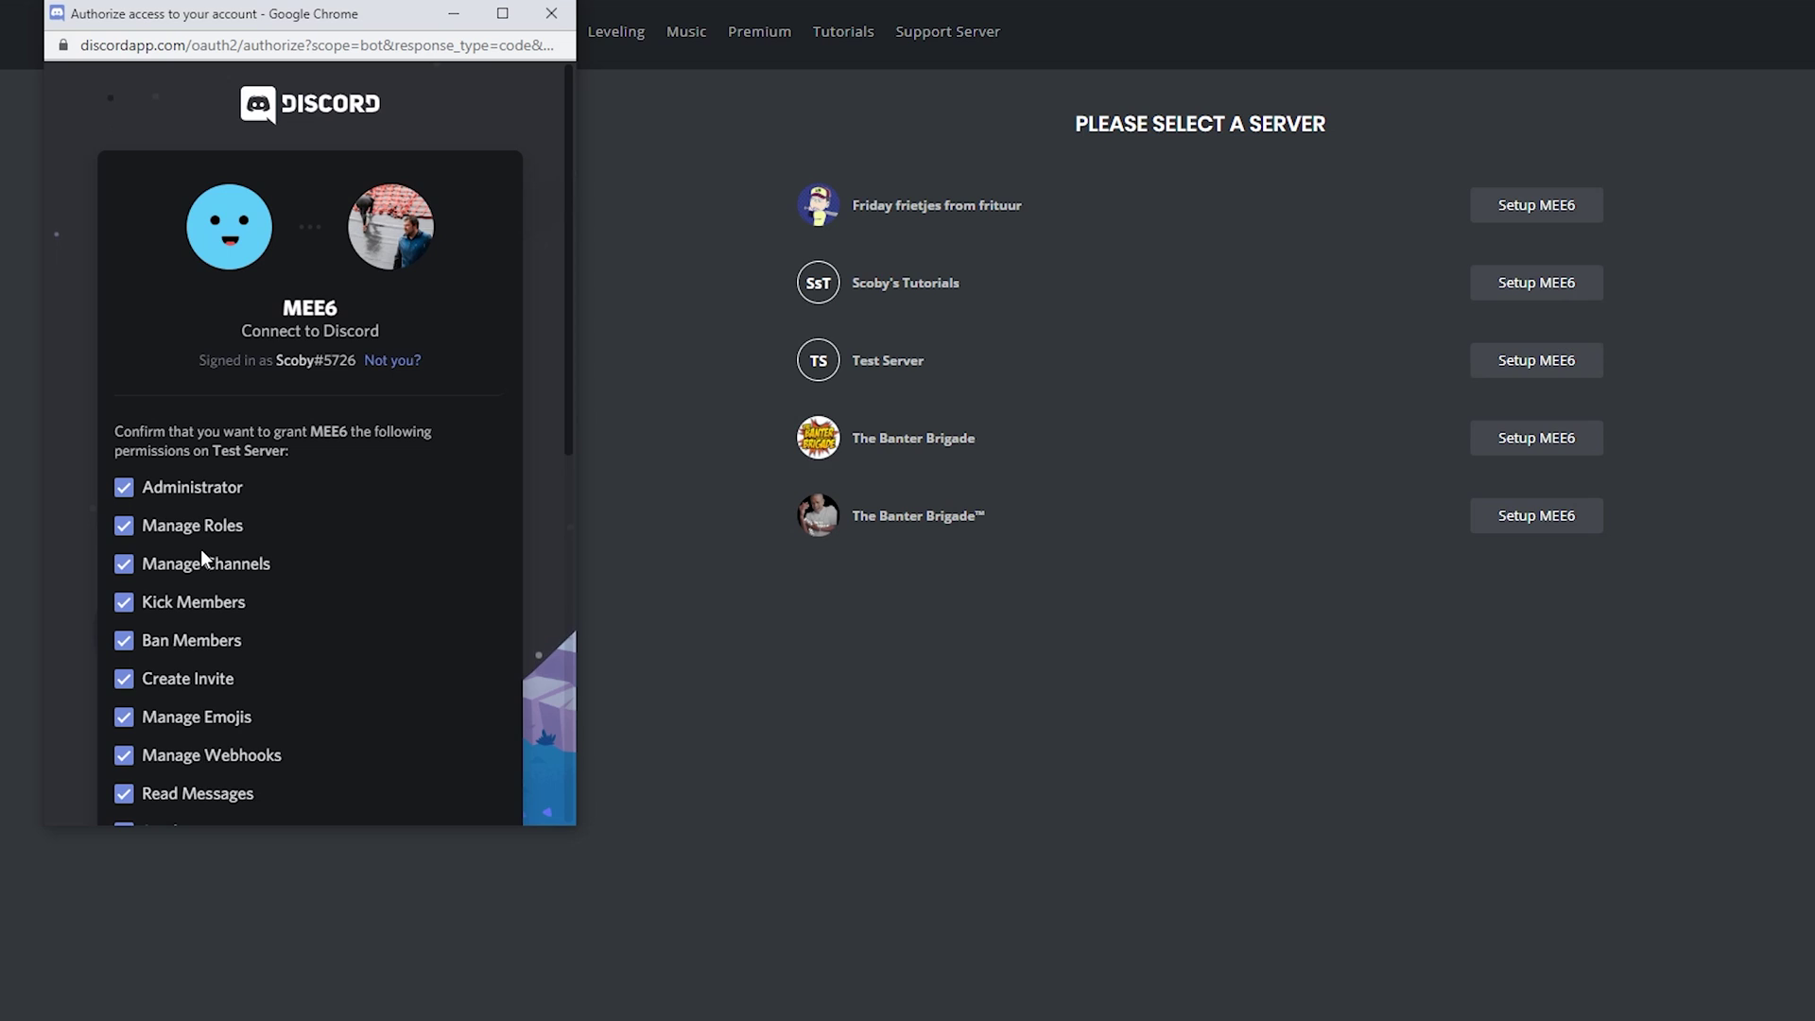
pyautogui.scroll(-2, 304, 645)
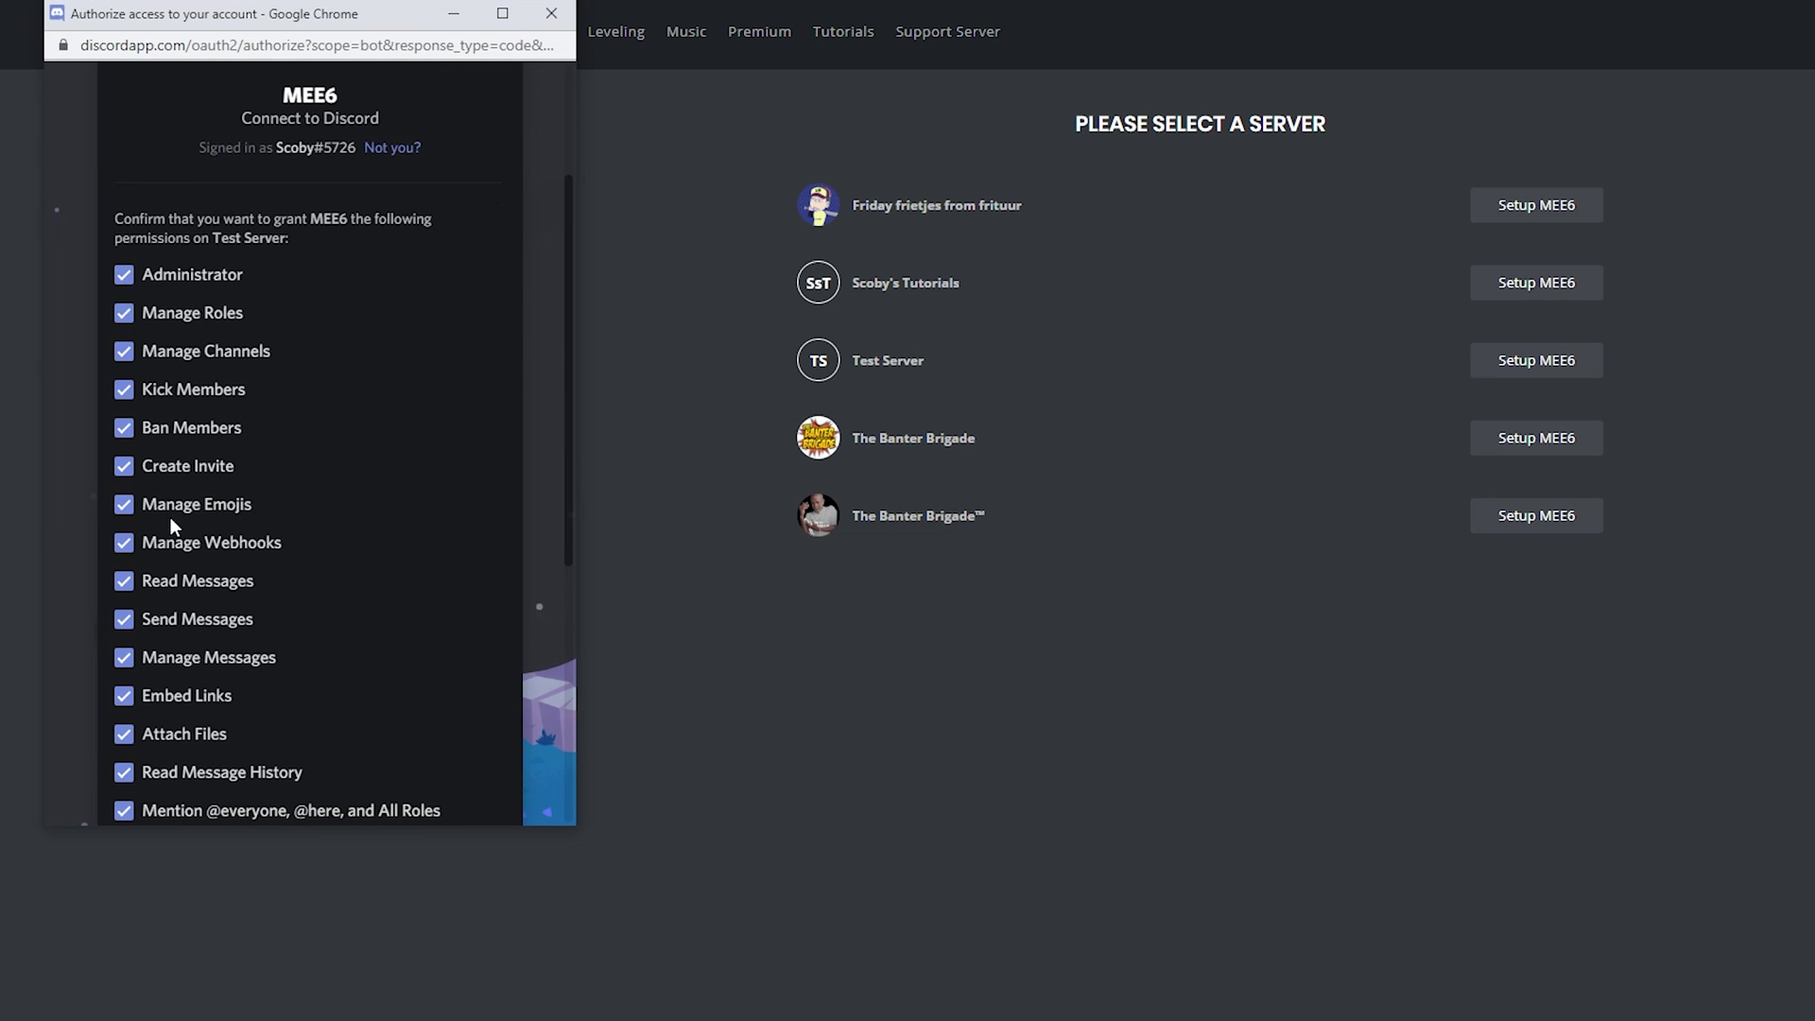
pyautogui.scroll(1, 201, 520)
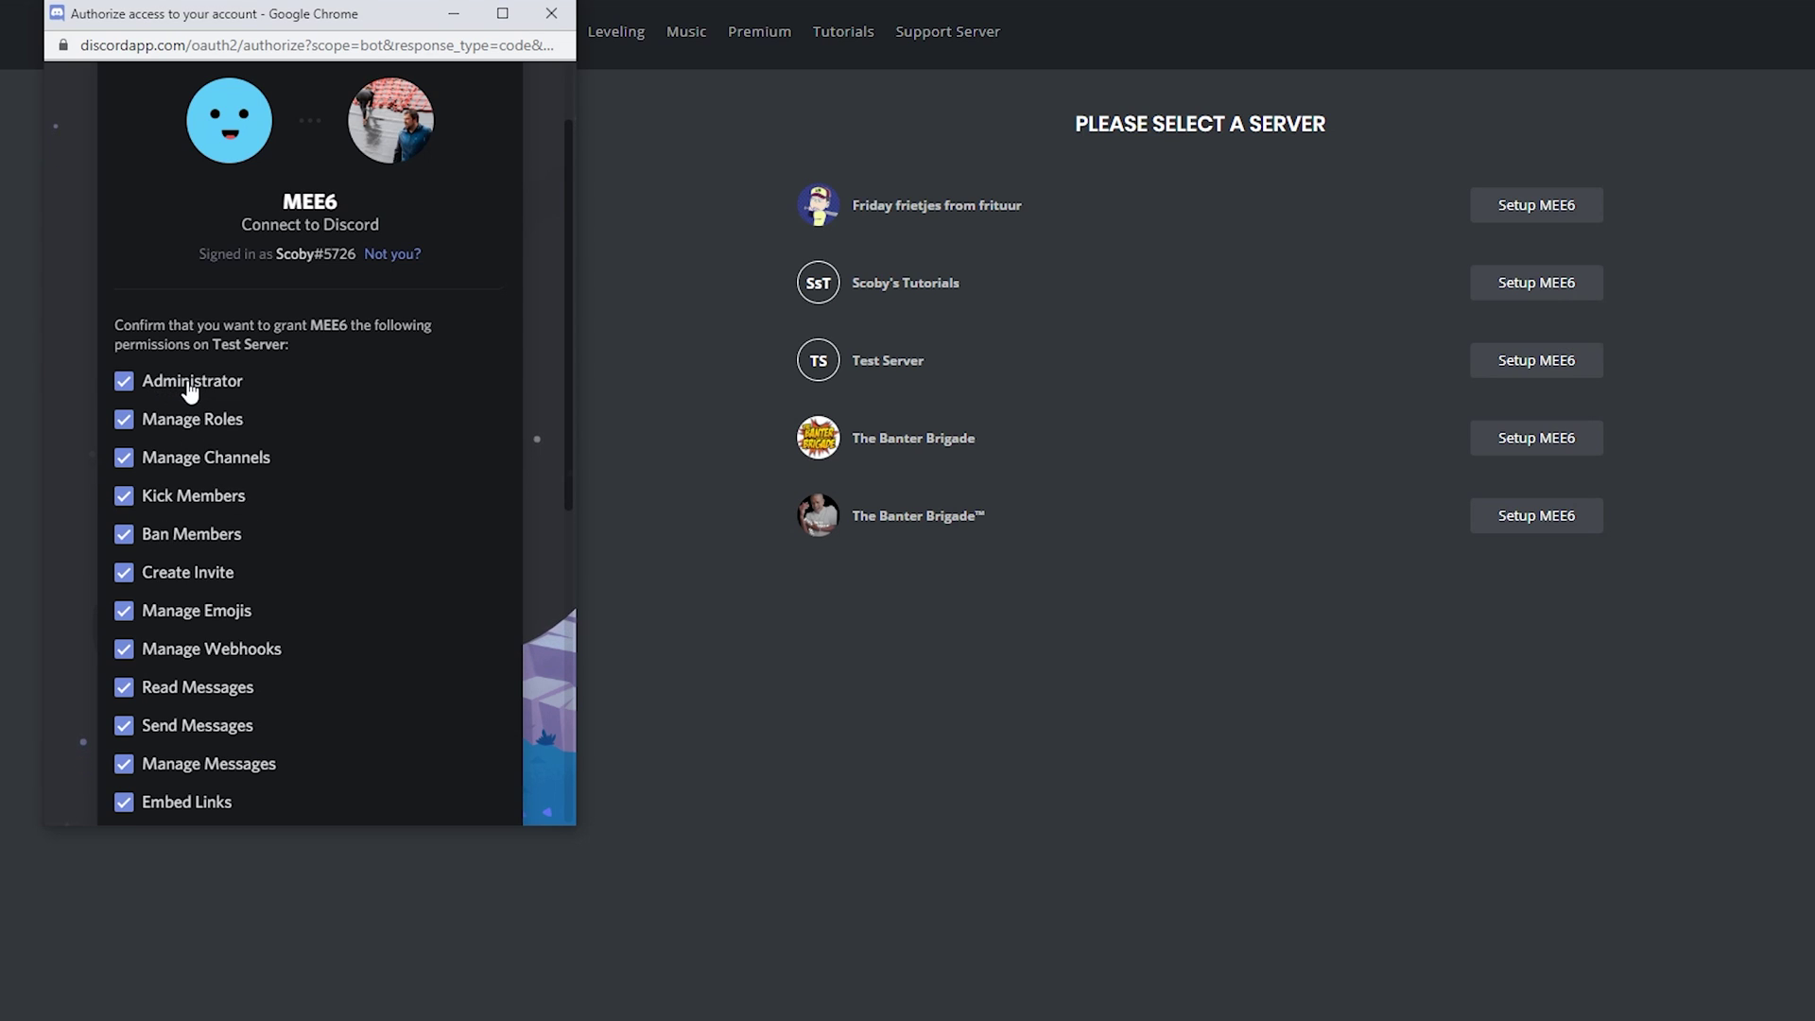
pyautogui.scroll(-4, 267, 418)
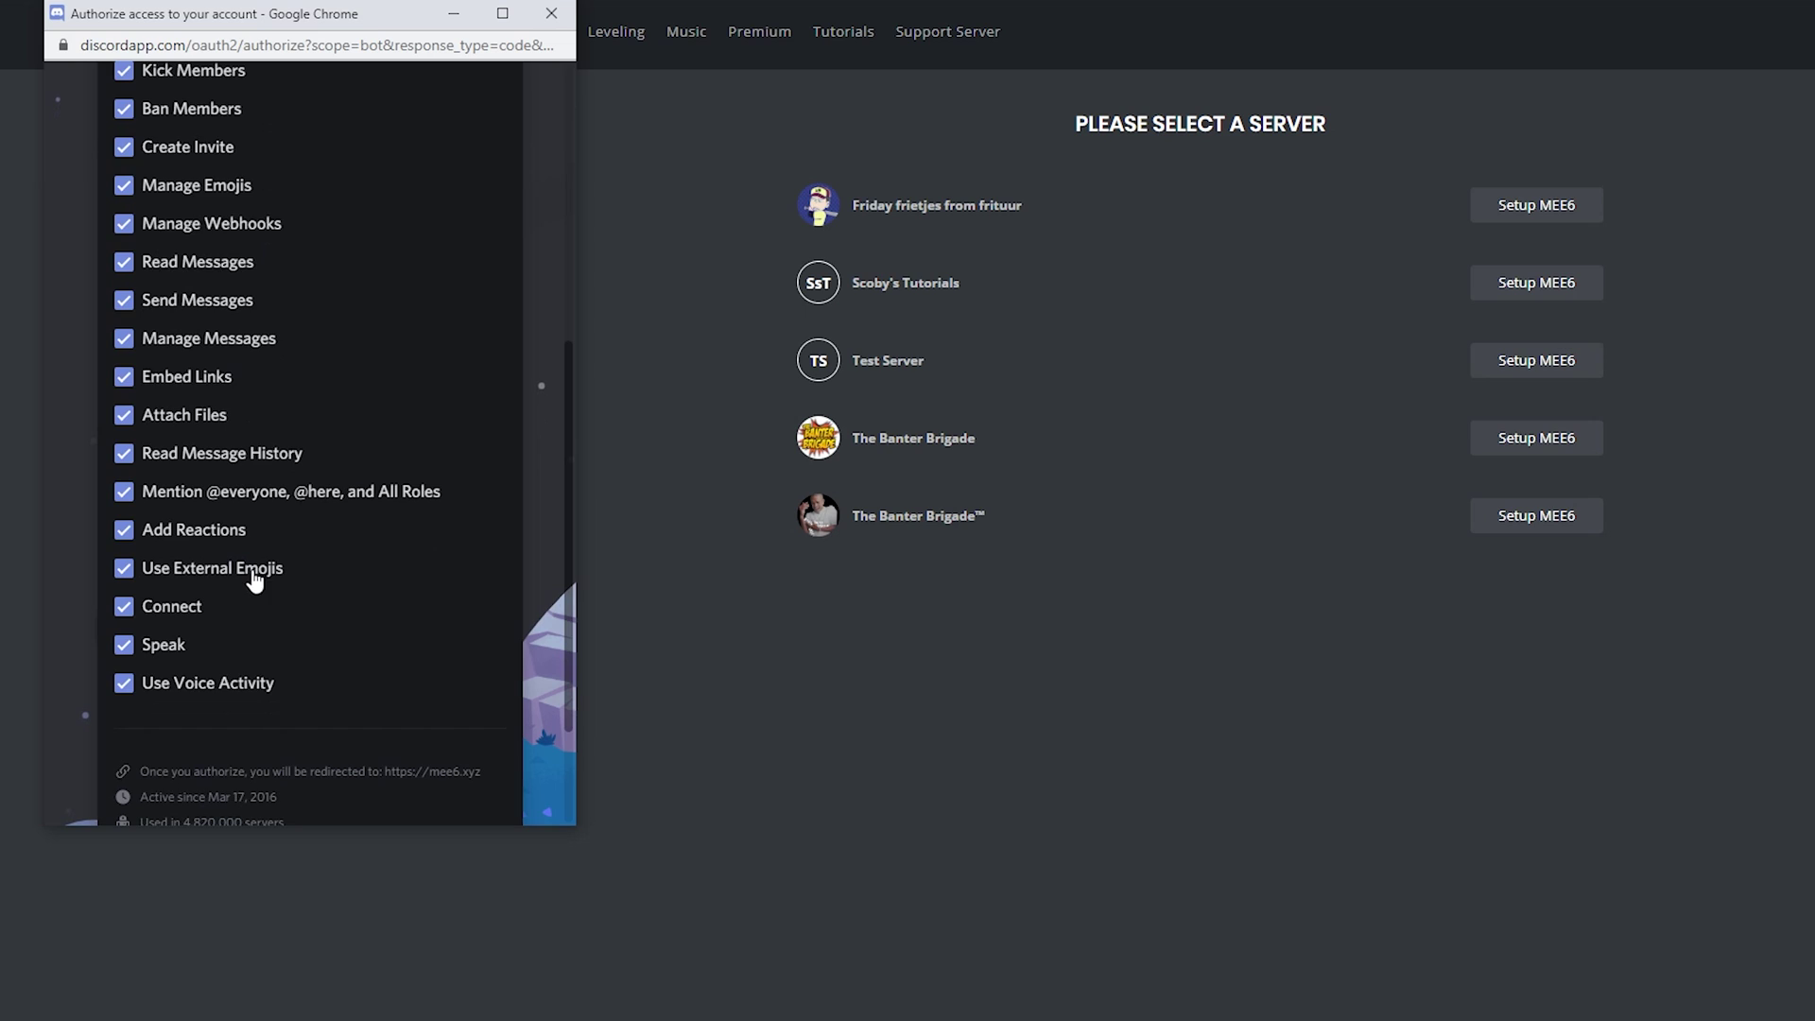
pyautogui.scroll(-1, 252, 574)
pyautogui.scroll(6, 318, 444)
pyautogui.scroll(-5, 308, 440)
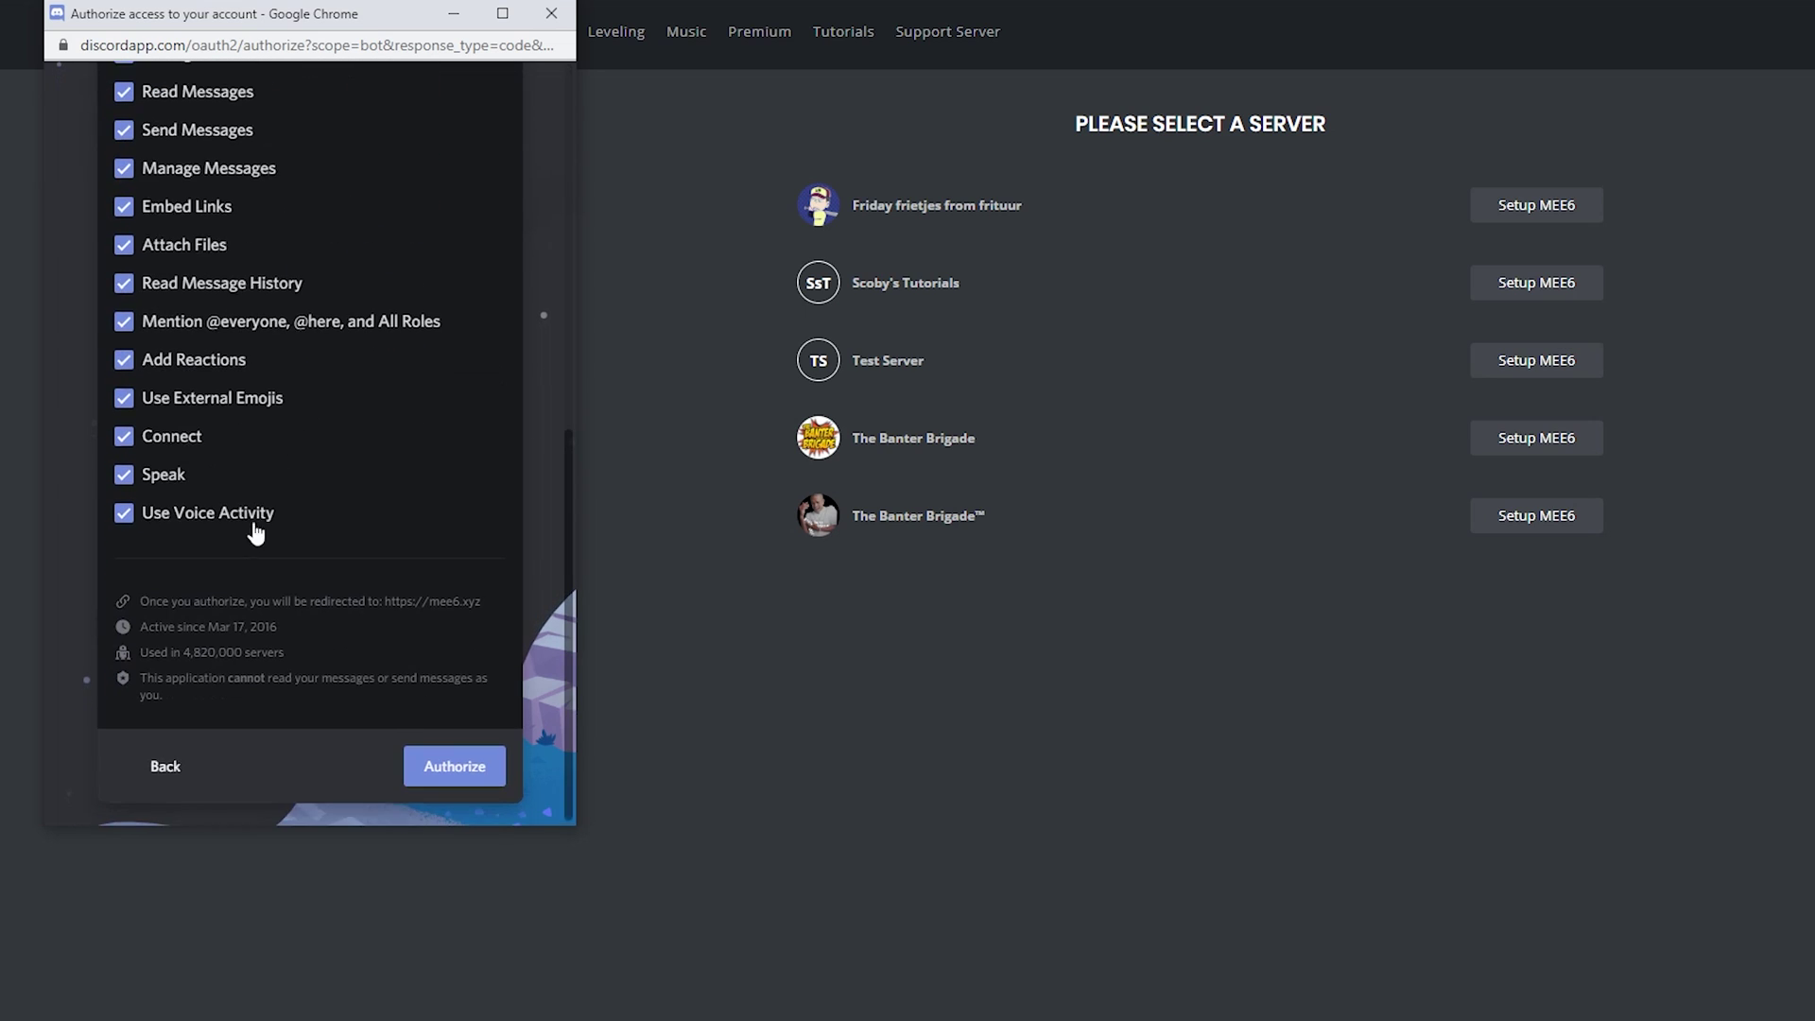
# - Authorize MEE6 on Test Server with all requested permissions and complete the robot check
pyautogui.click(454, 762)
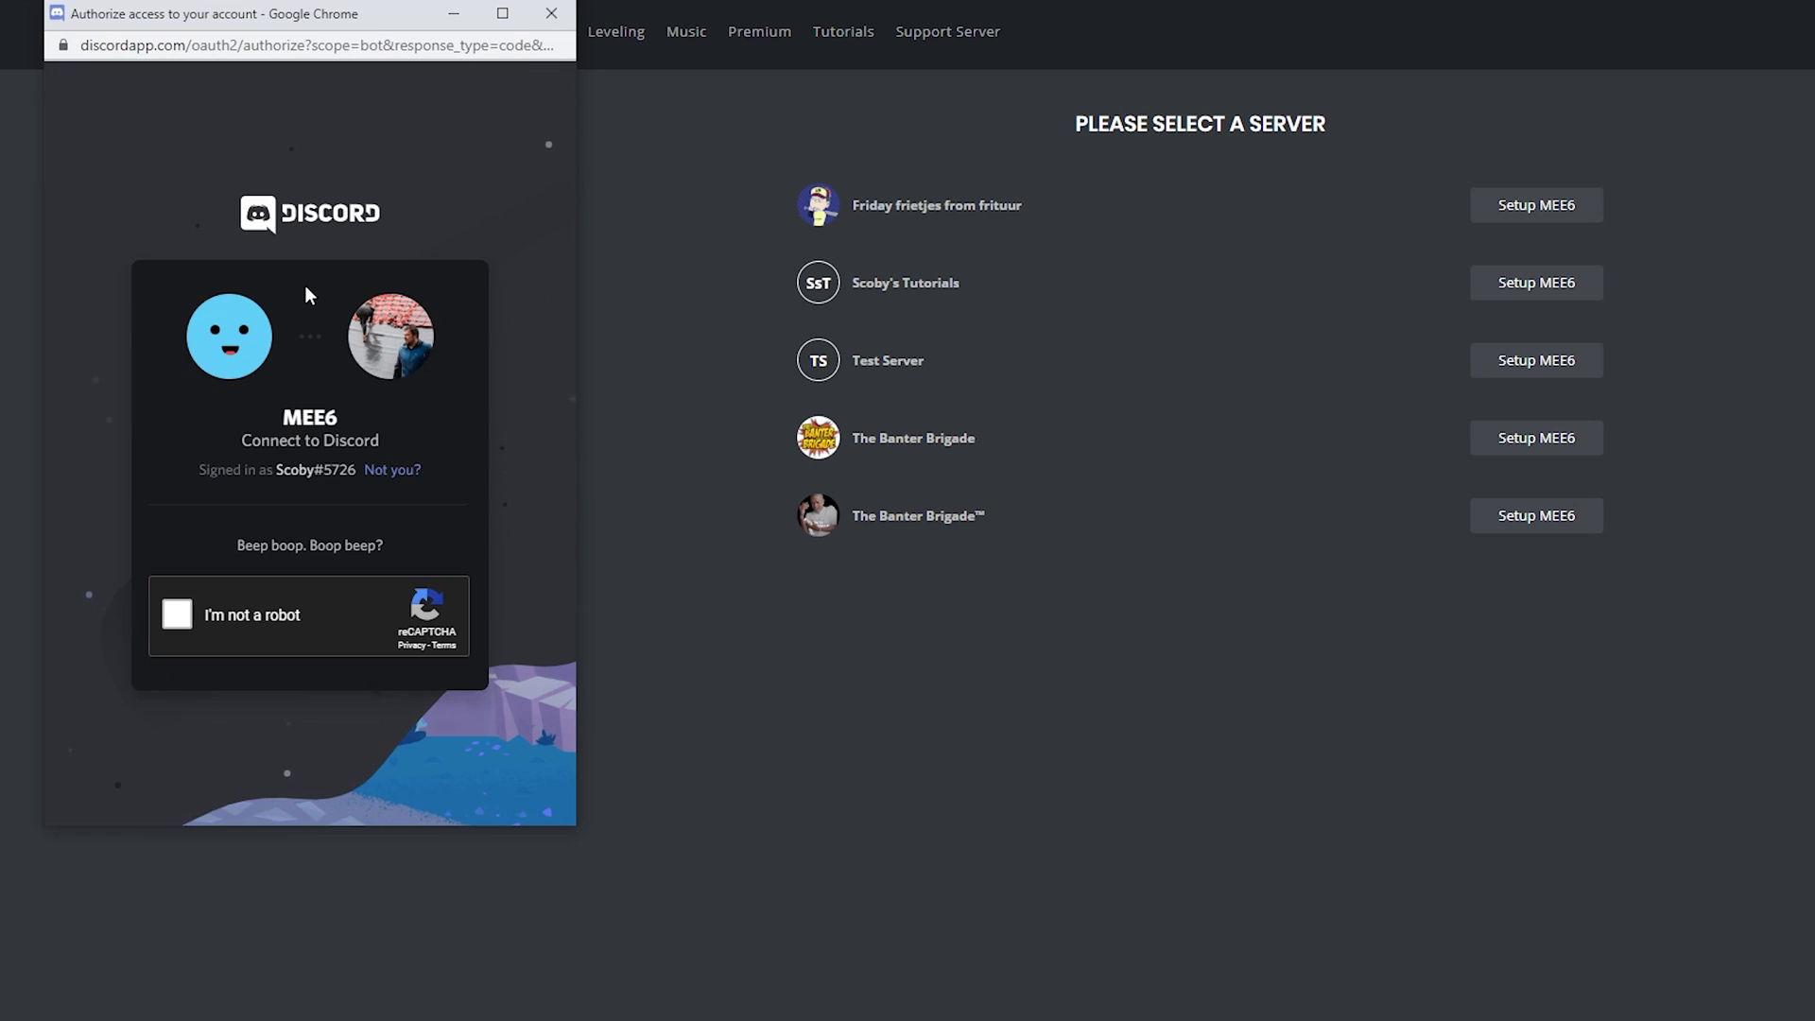
pyautogui.click(175, 619)
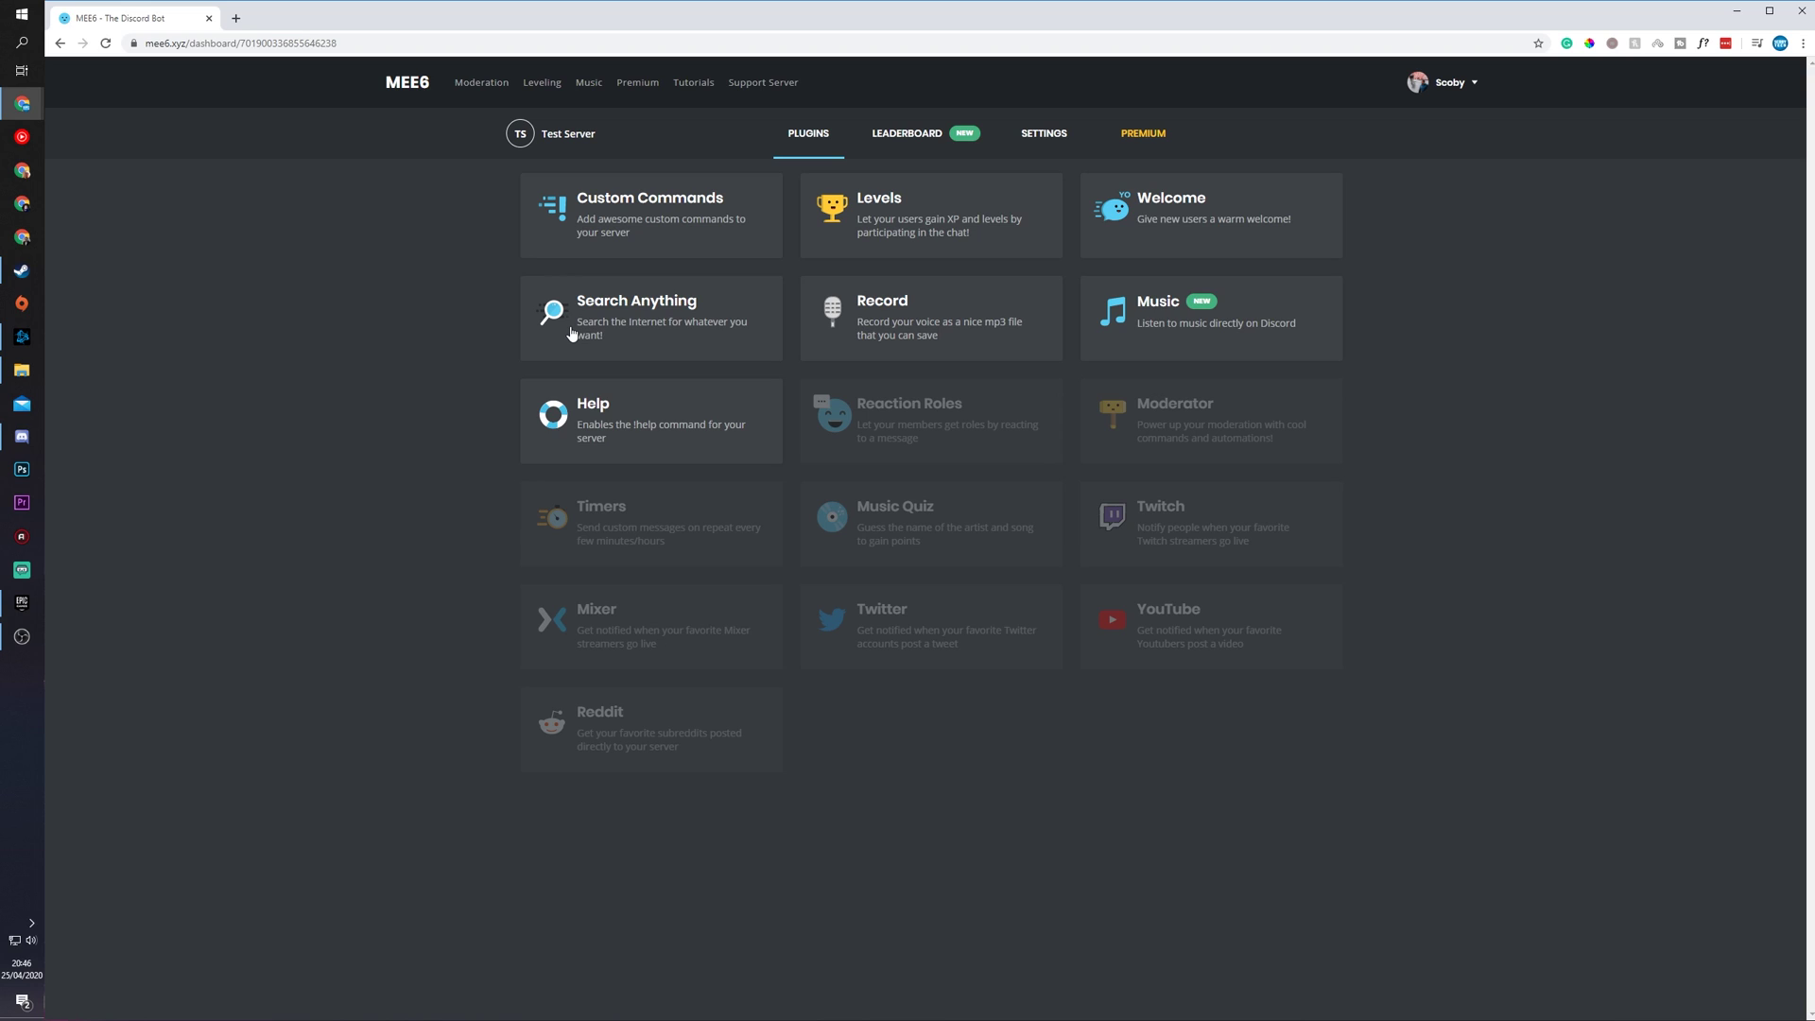
# - Switch to Discord and open the Roles page in Test Server's settings
pyautogui.click(21, 437)
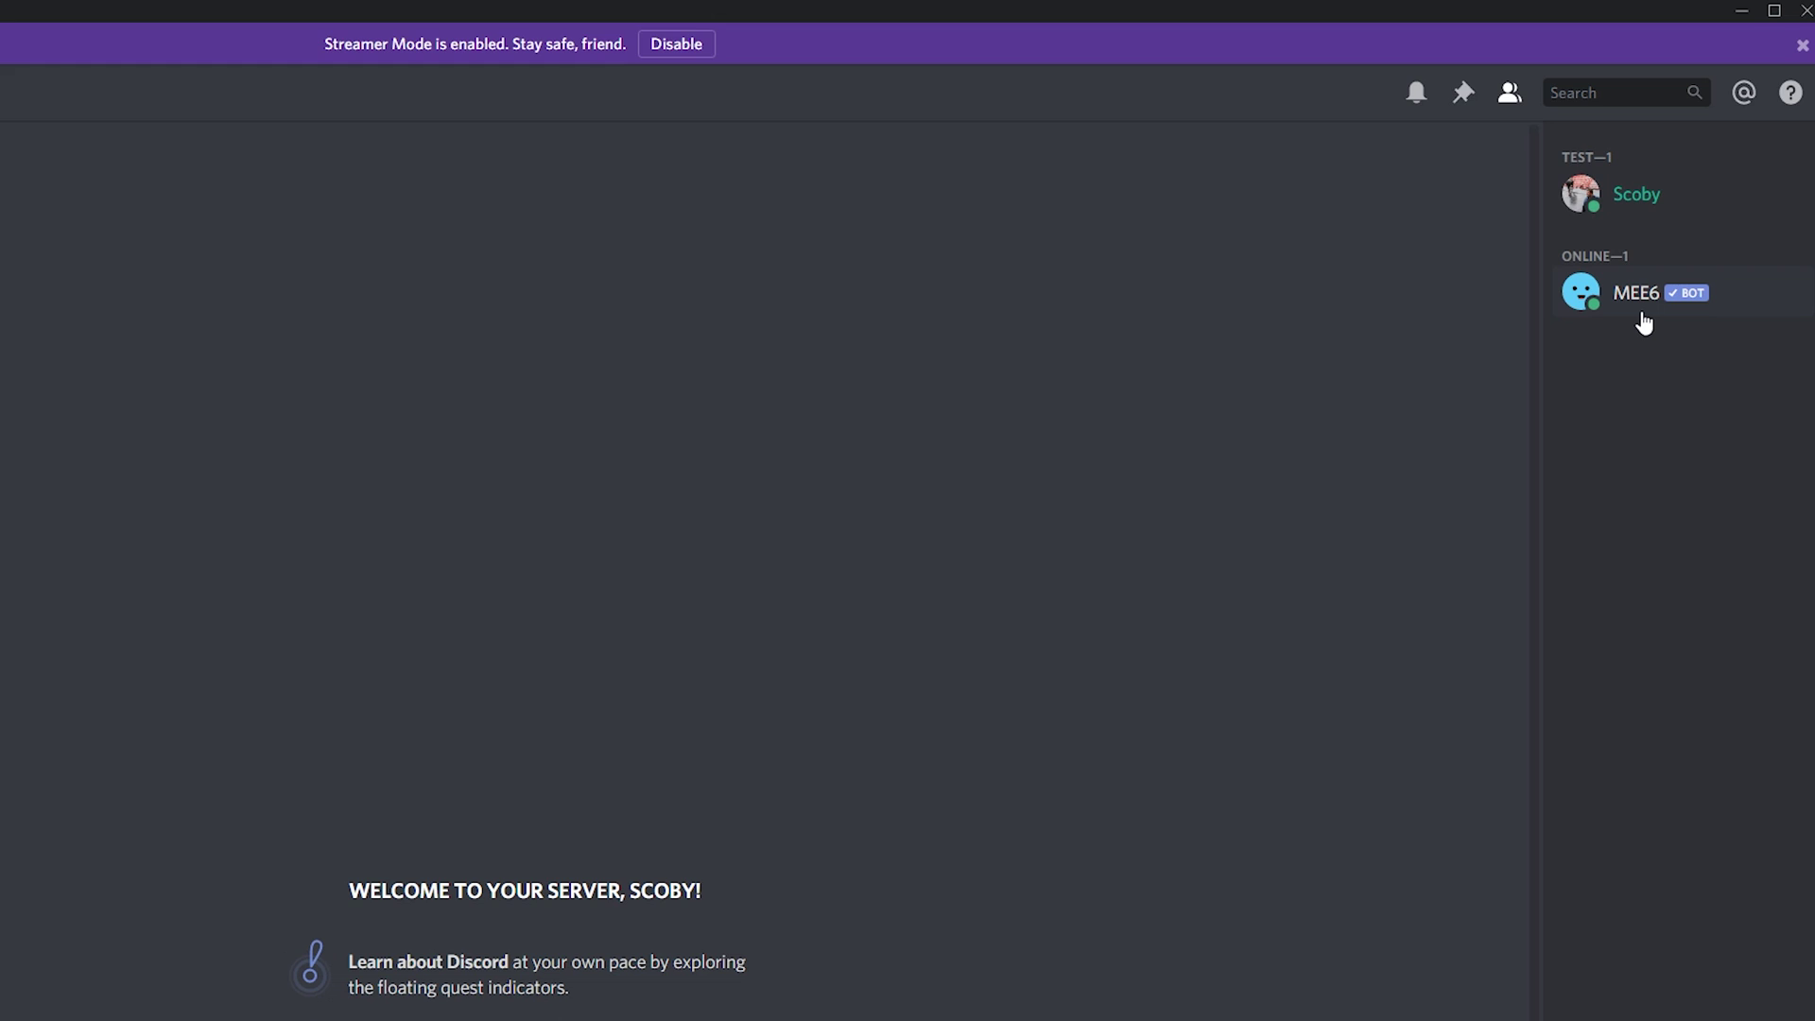
pyautogui.click(166, 95)
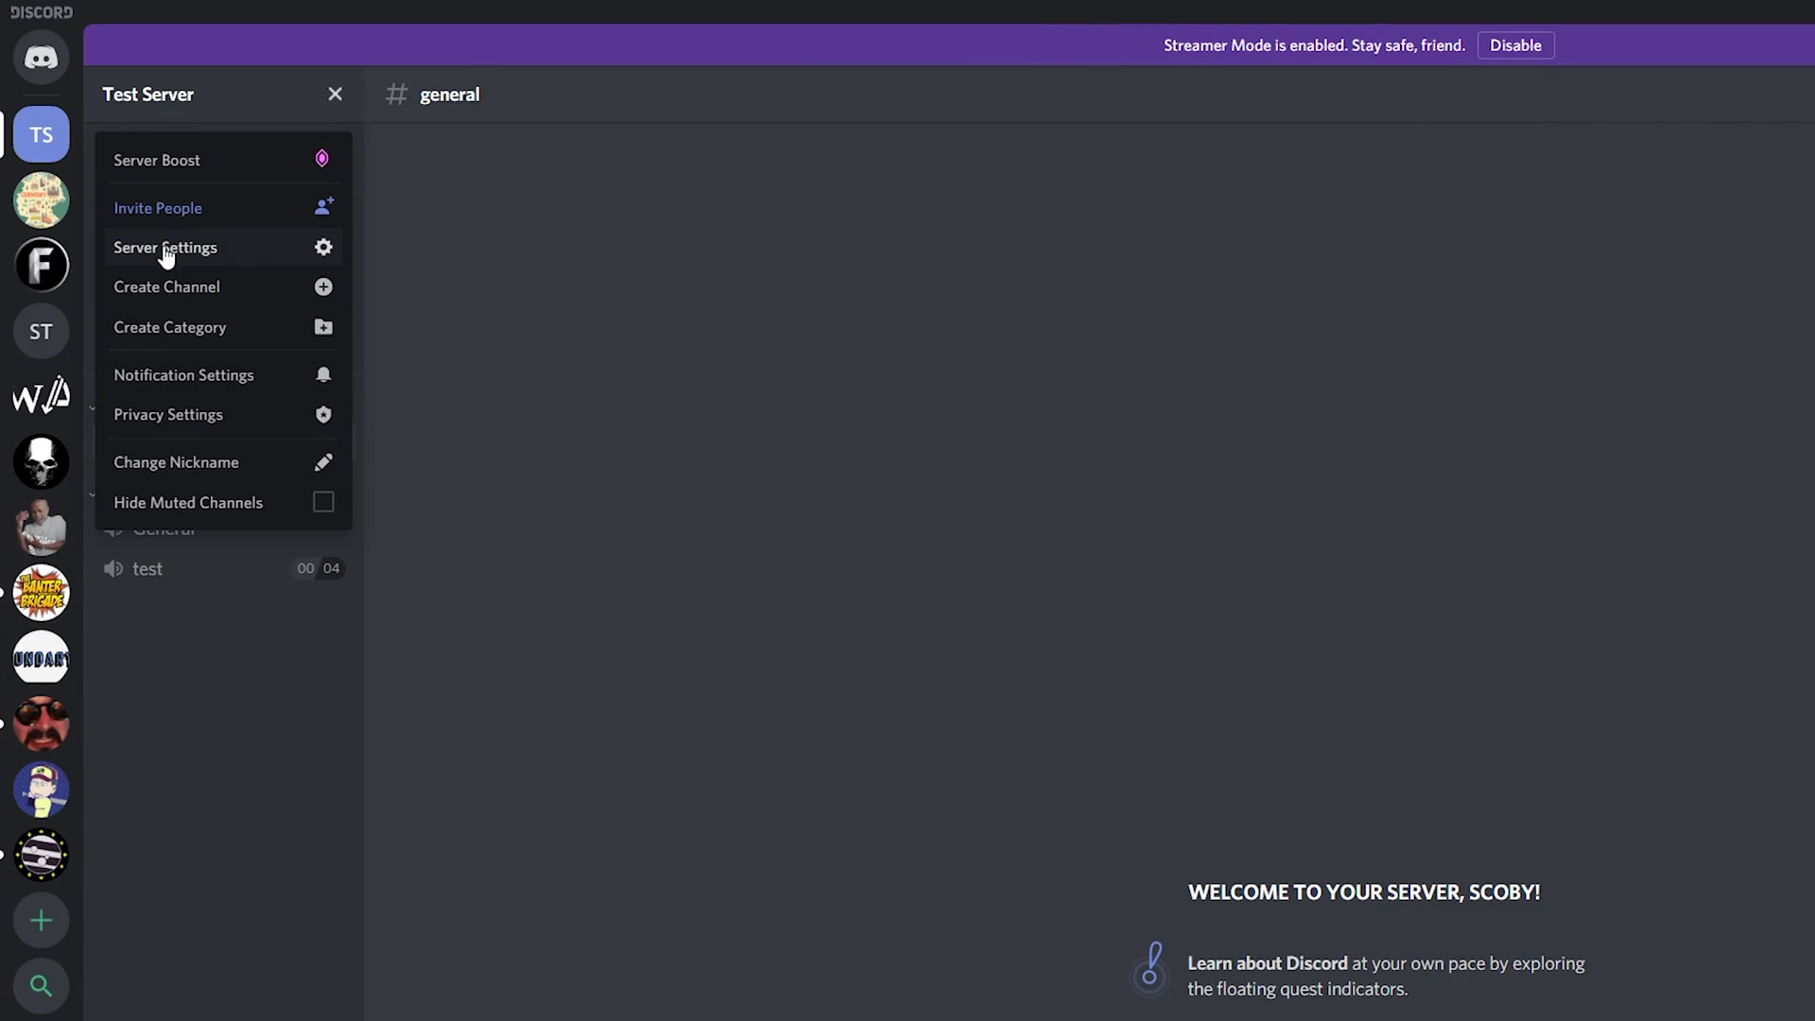
pyautogui.click(165, 250)
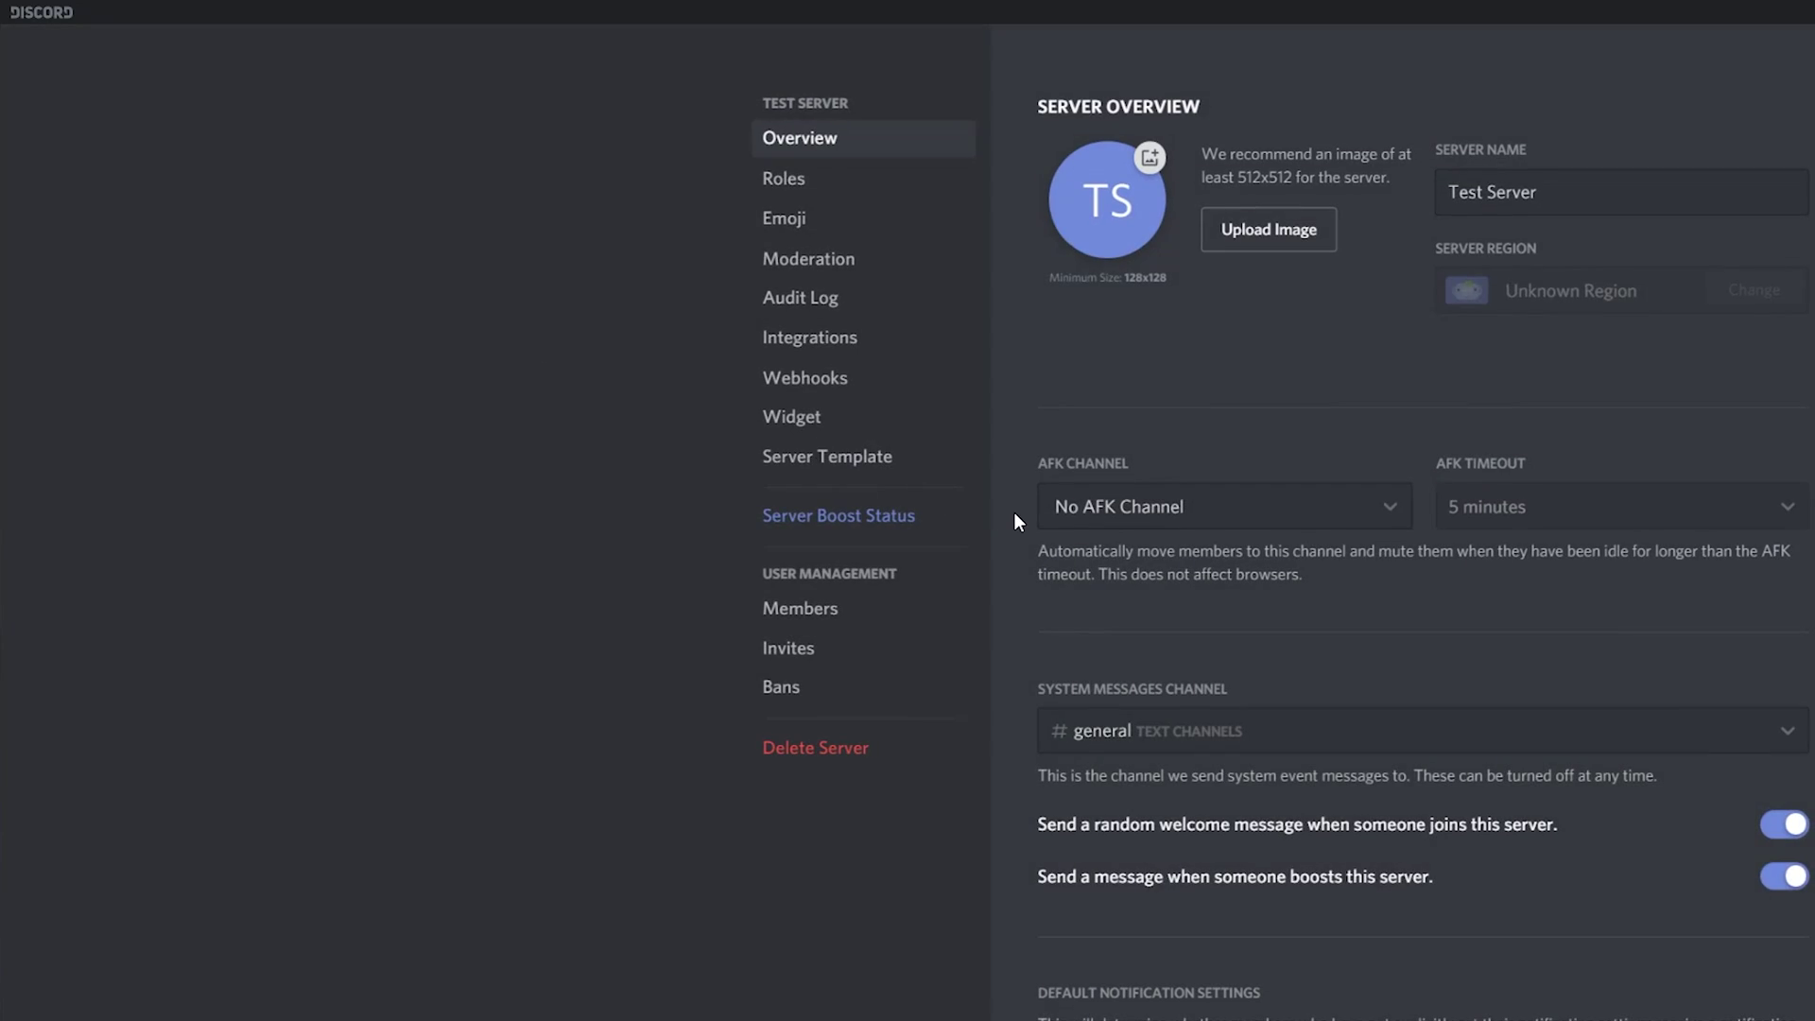
pyautogui.click(404, 171)
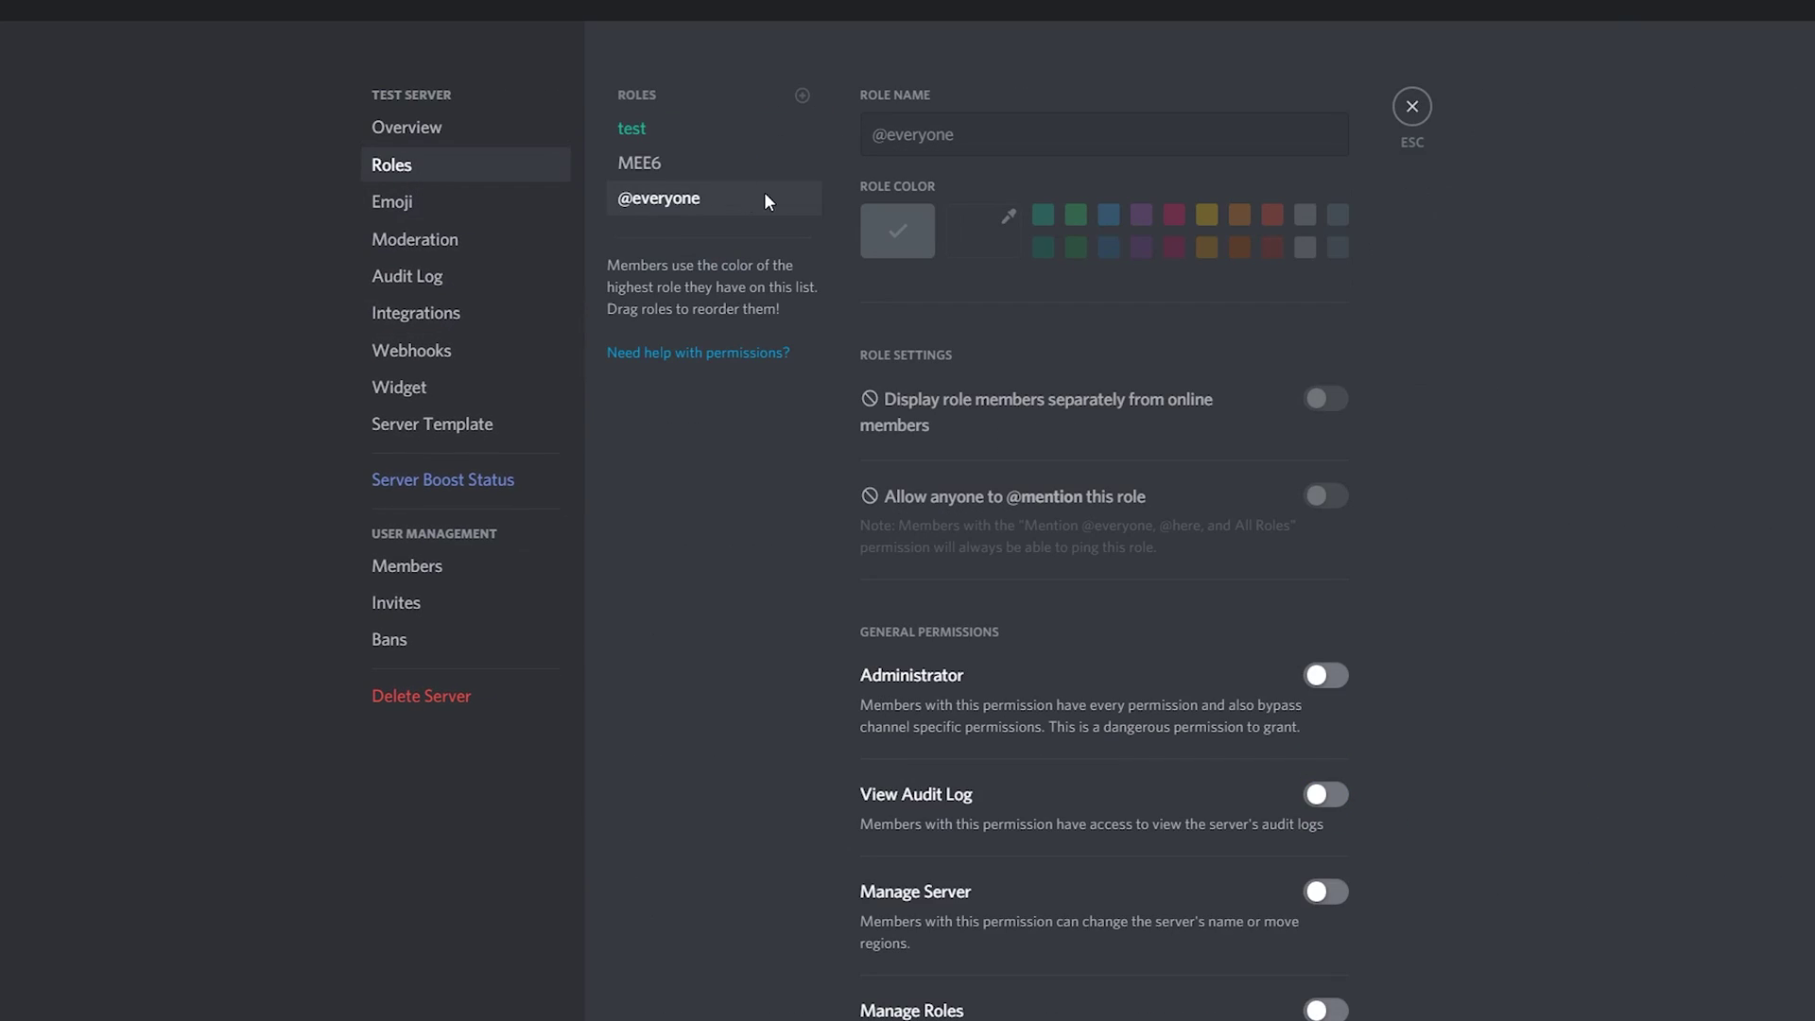
# - Create a role named bots with the dark orange colour and display its members separately from online members
pyautogui.click(802, 96)
pyautogui.tripleClick(968, 136)
pyautogui.write('bots')
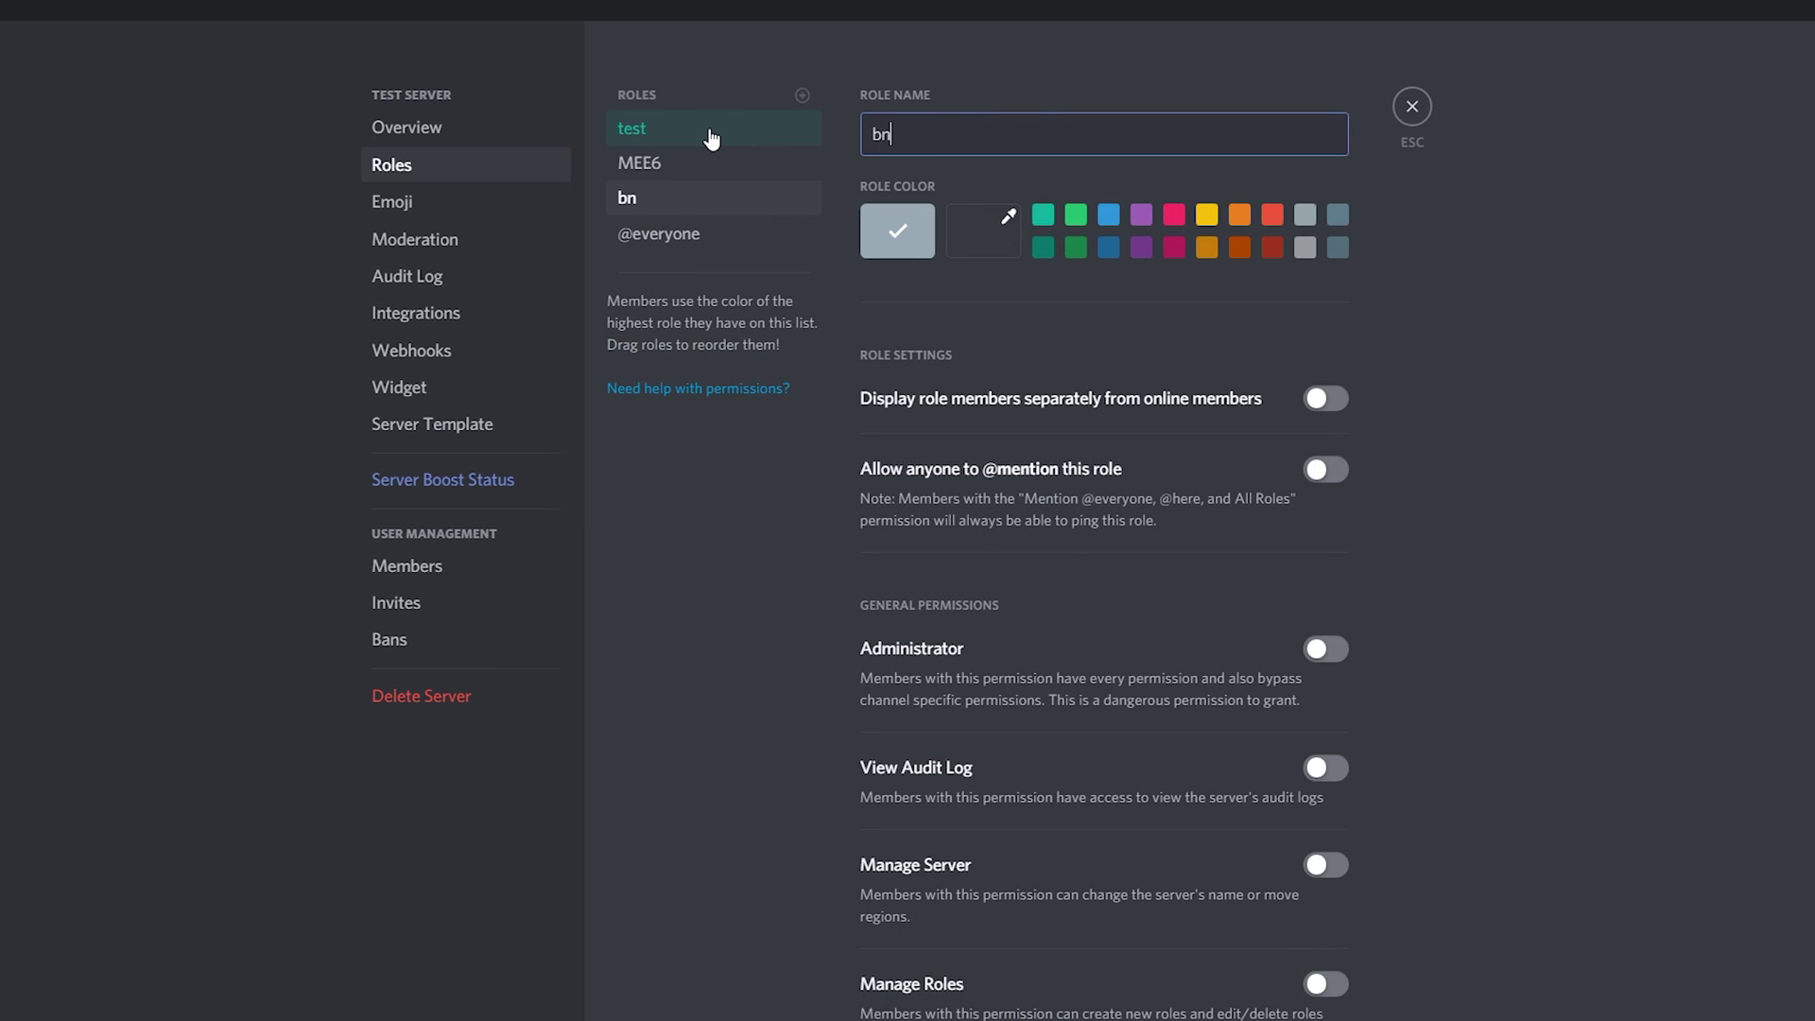
pyautogui.click(1241, 249)
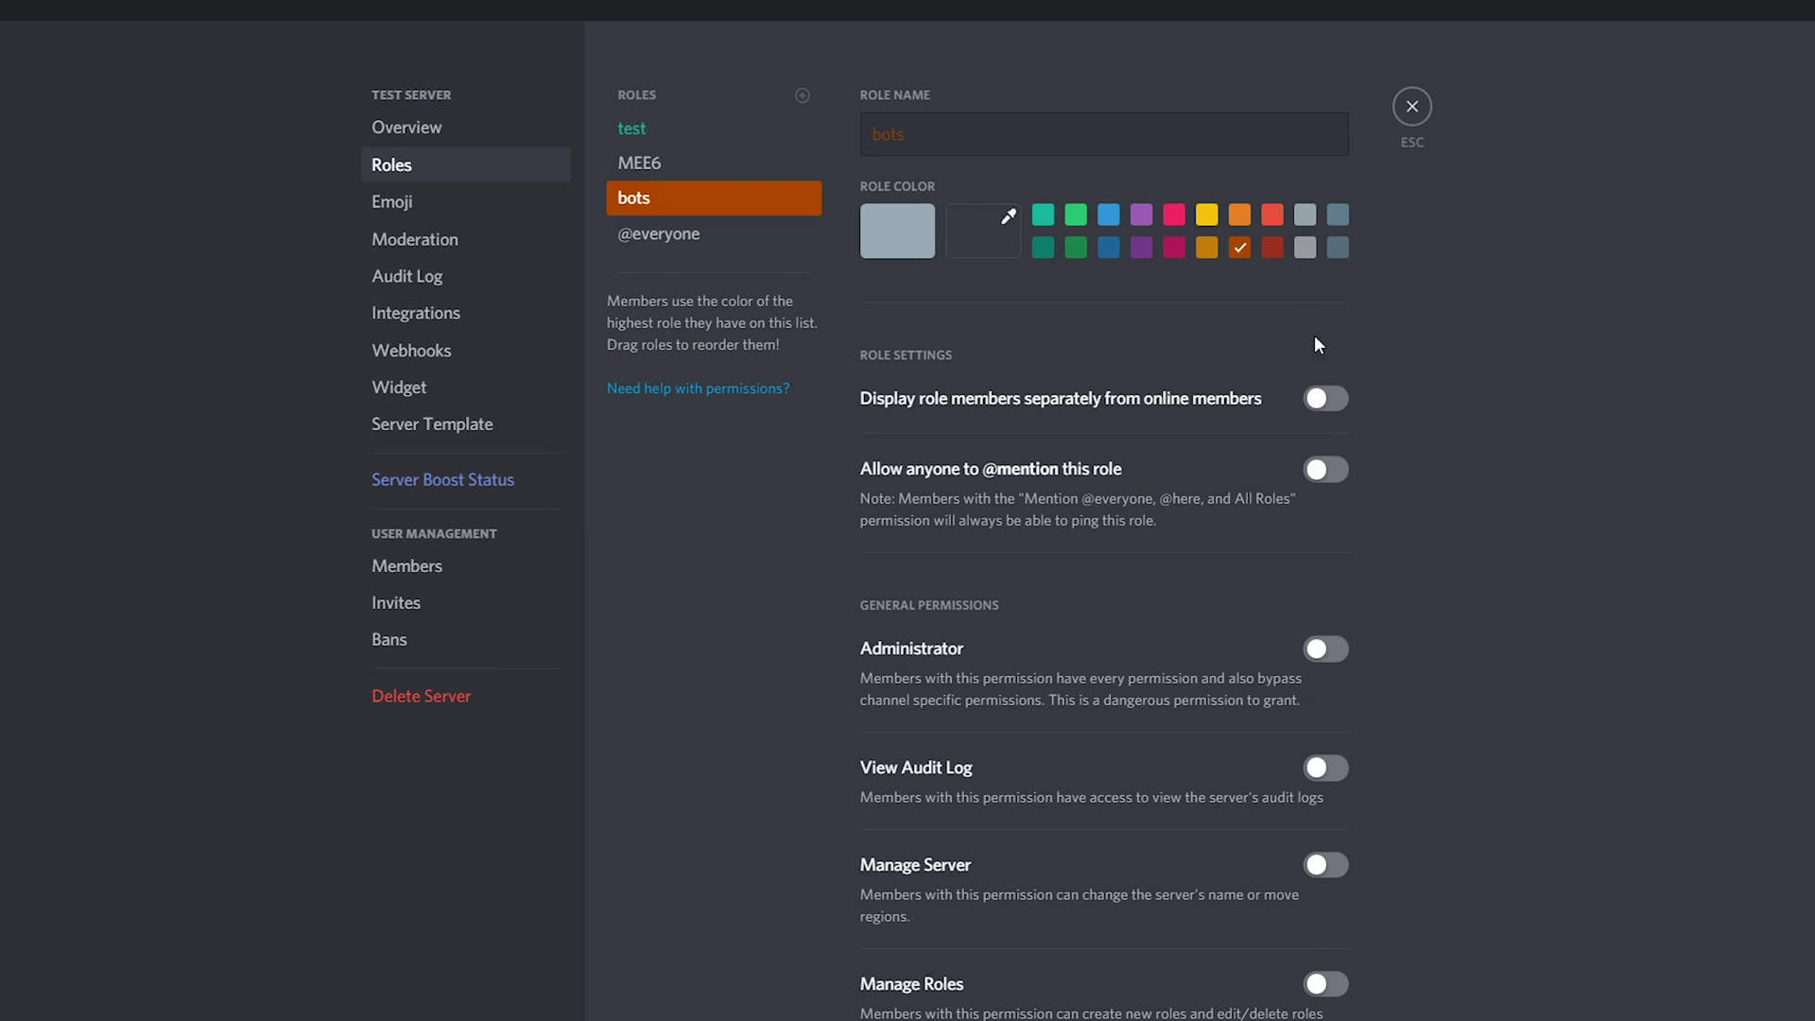
pyautogui.click(1172, 409)
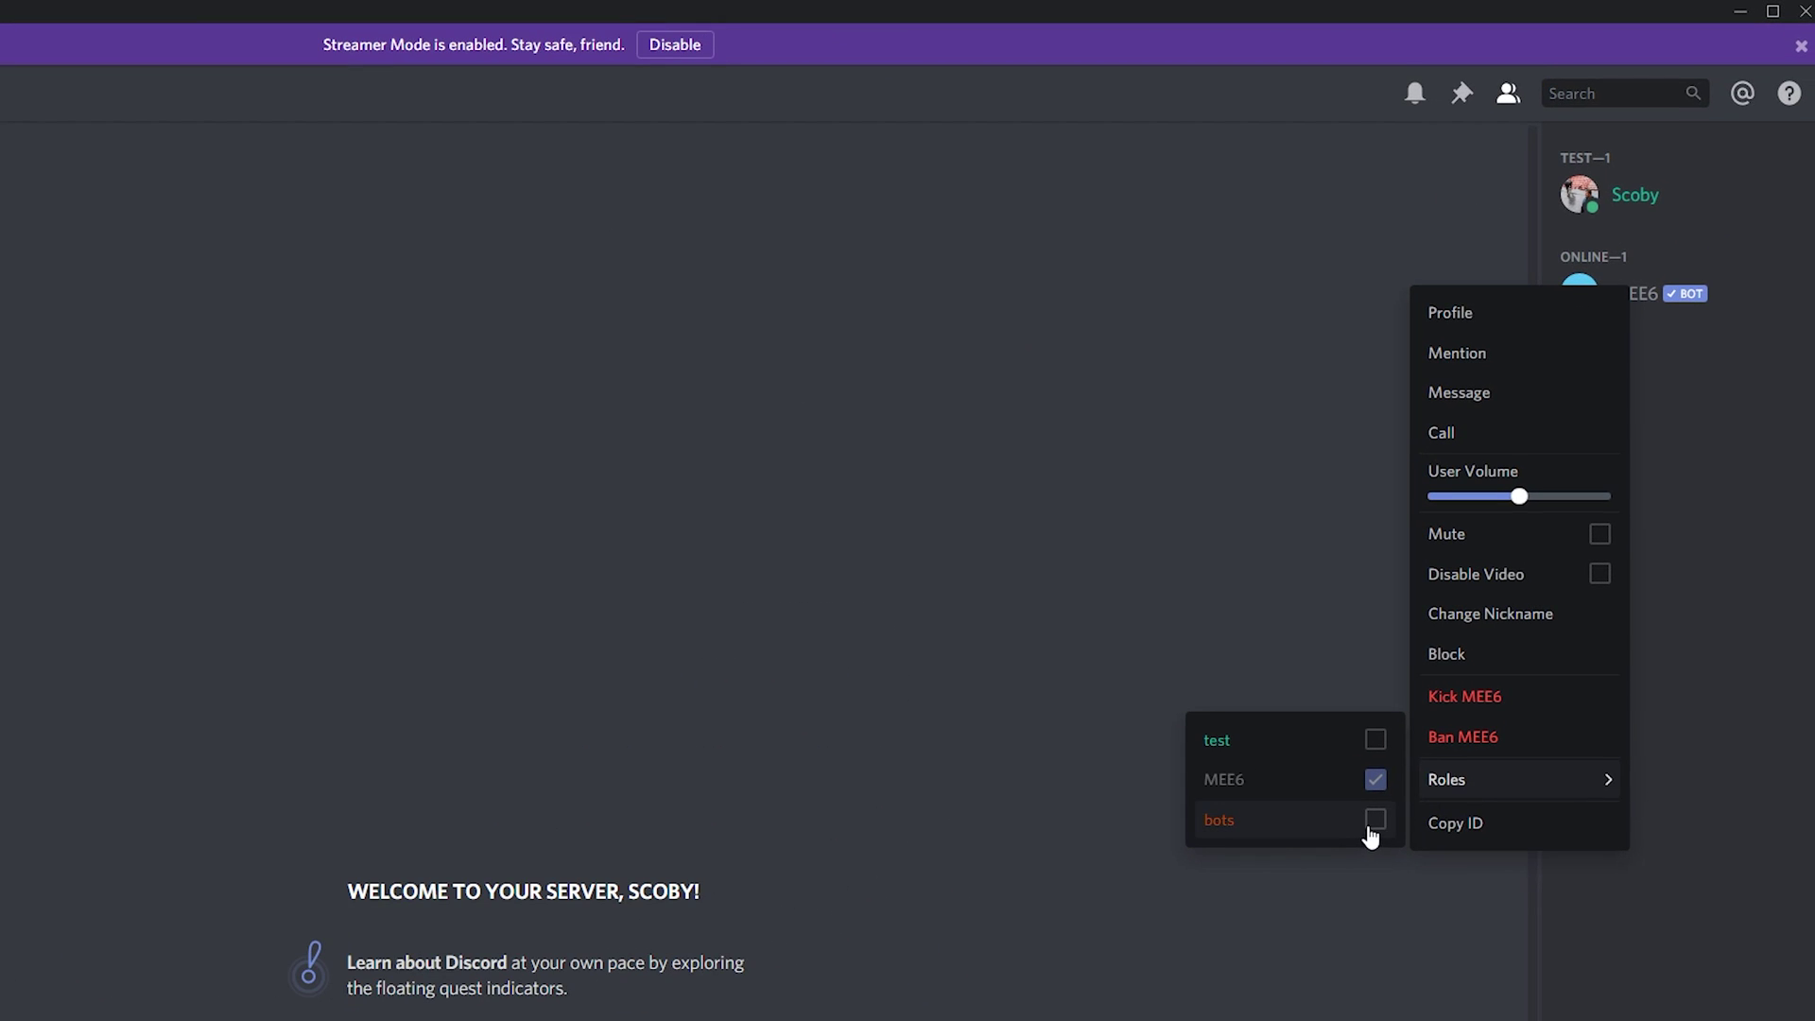
# - Assign the bots role to the MEE6 bot in Test Server
pyautogui.click(1375, 819)
pyautogui.click(1779, 679)
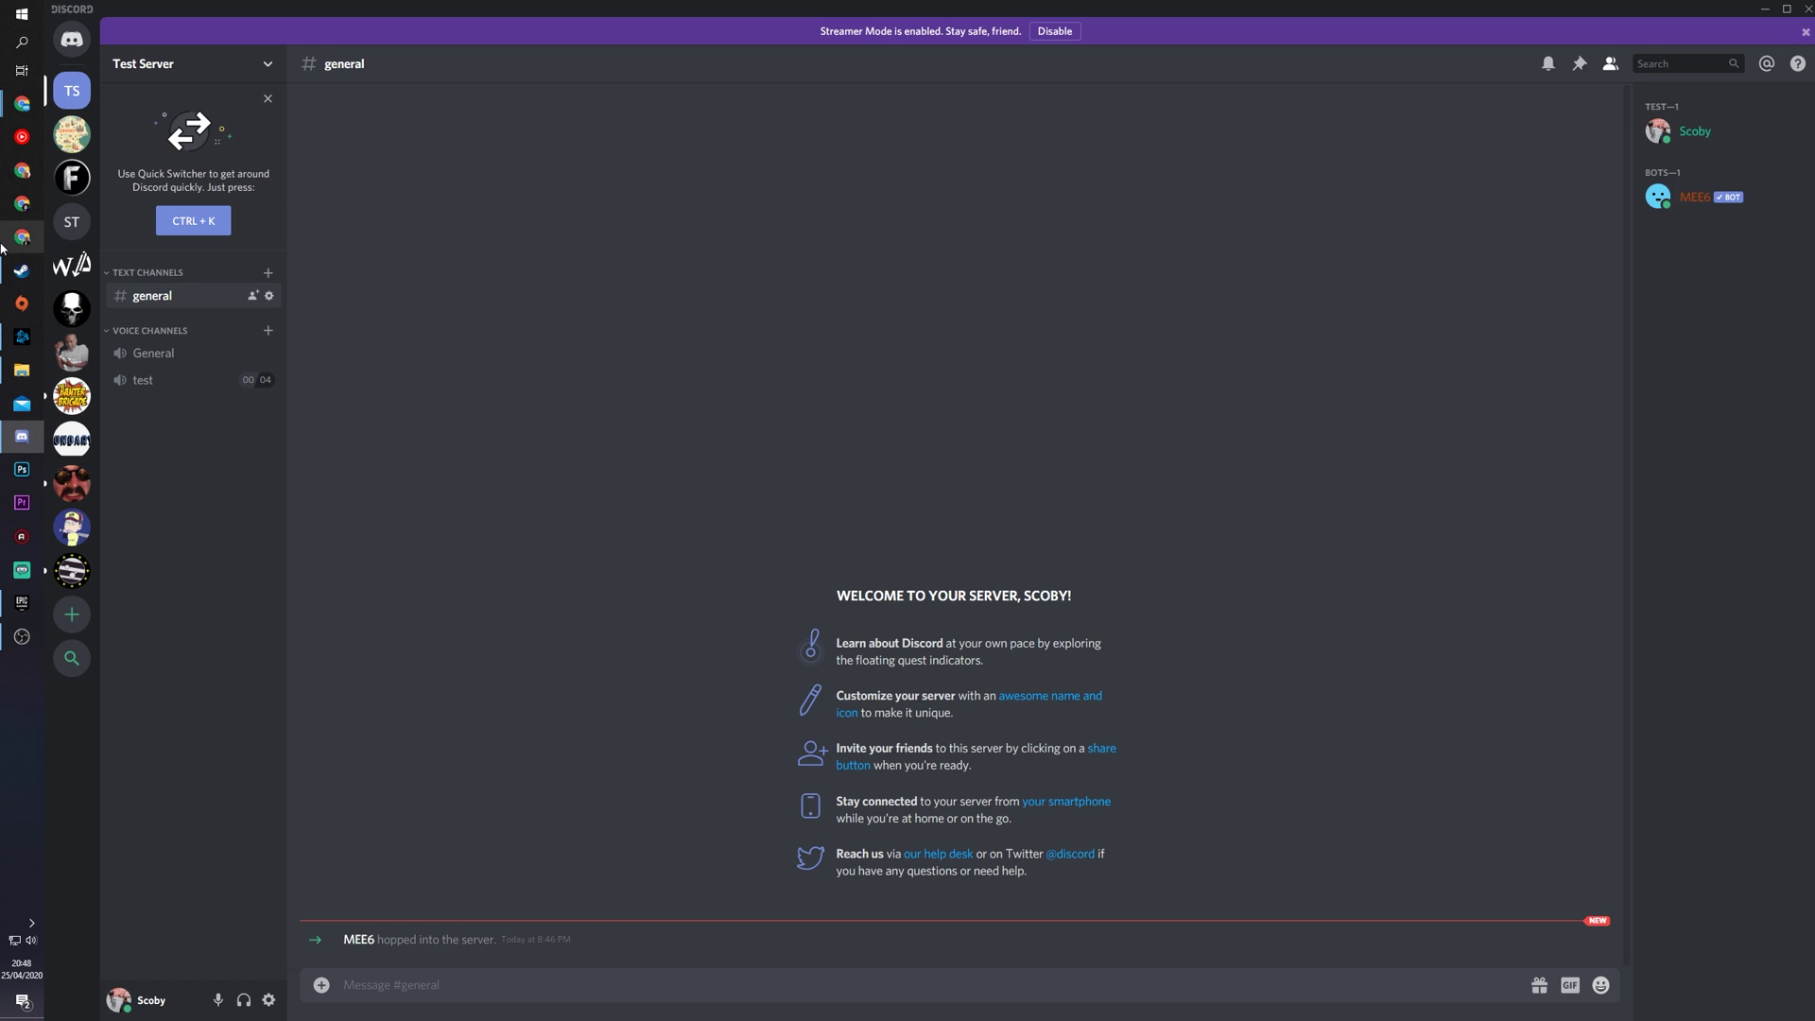
# - Look at the MEE6 plugin dashboard in the browser and check the bot's profile card and roles in Discord
pyautogui.moveTo(22, 103)
pyautogui.click(106, 151)
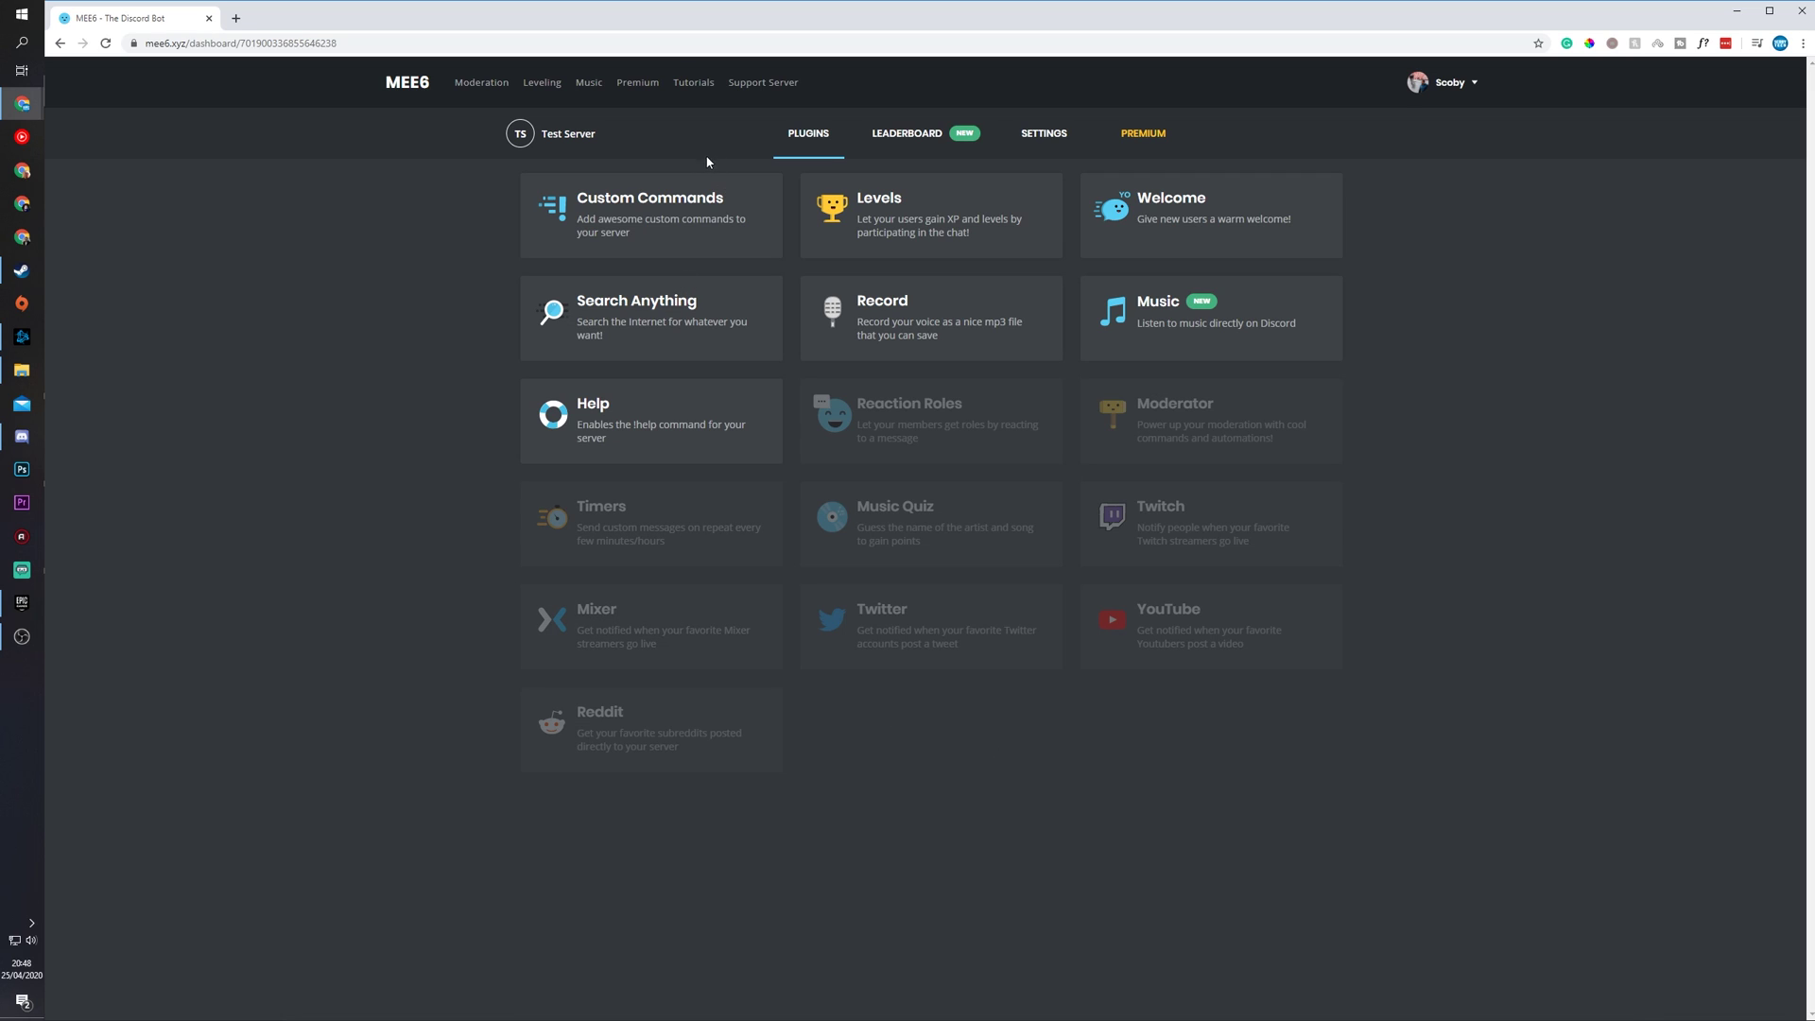
pyautogui.click(23, 437)
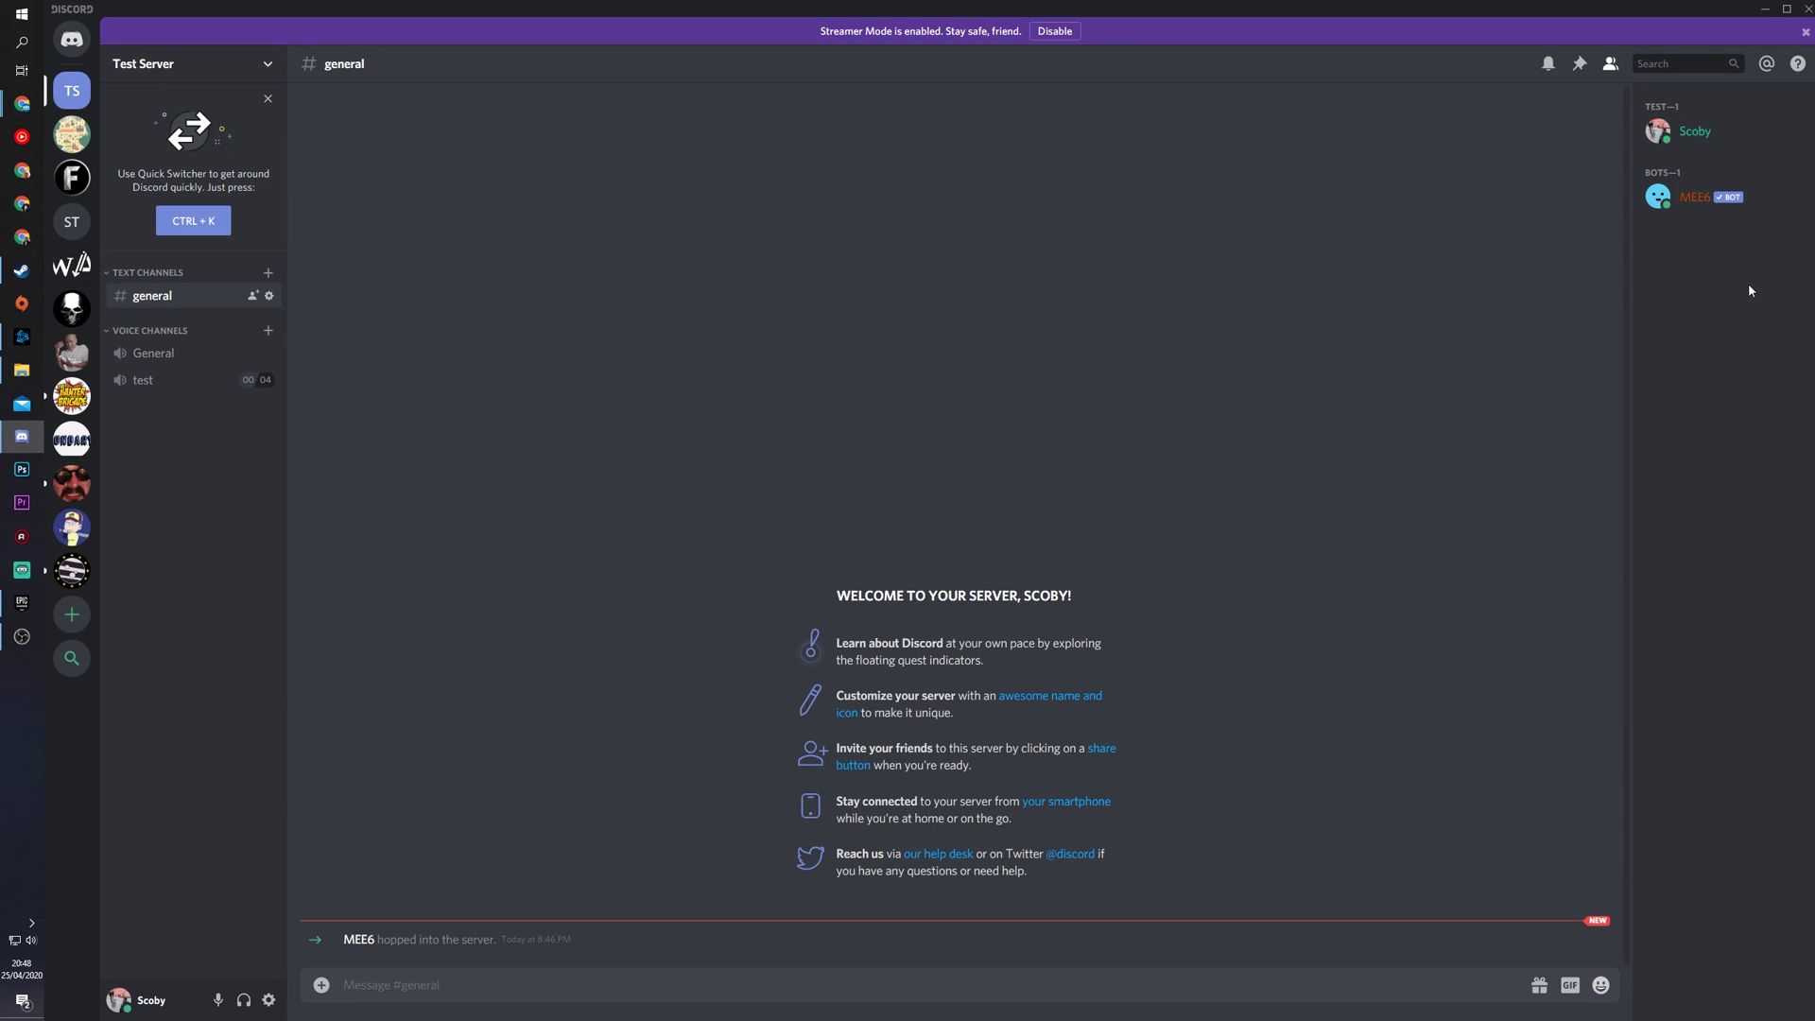
pyautogui.click(1681, 214)
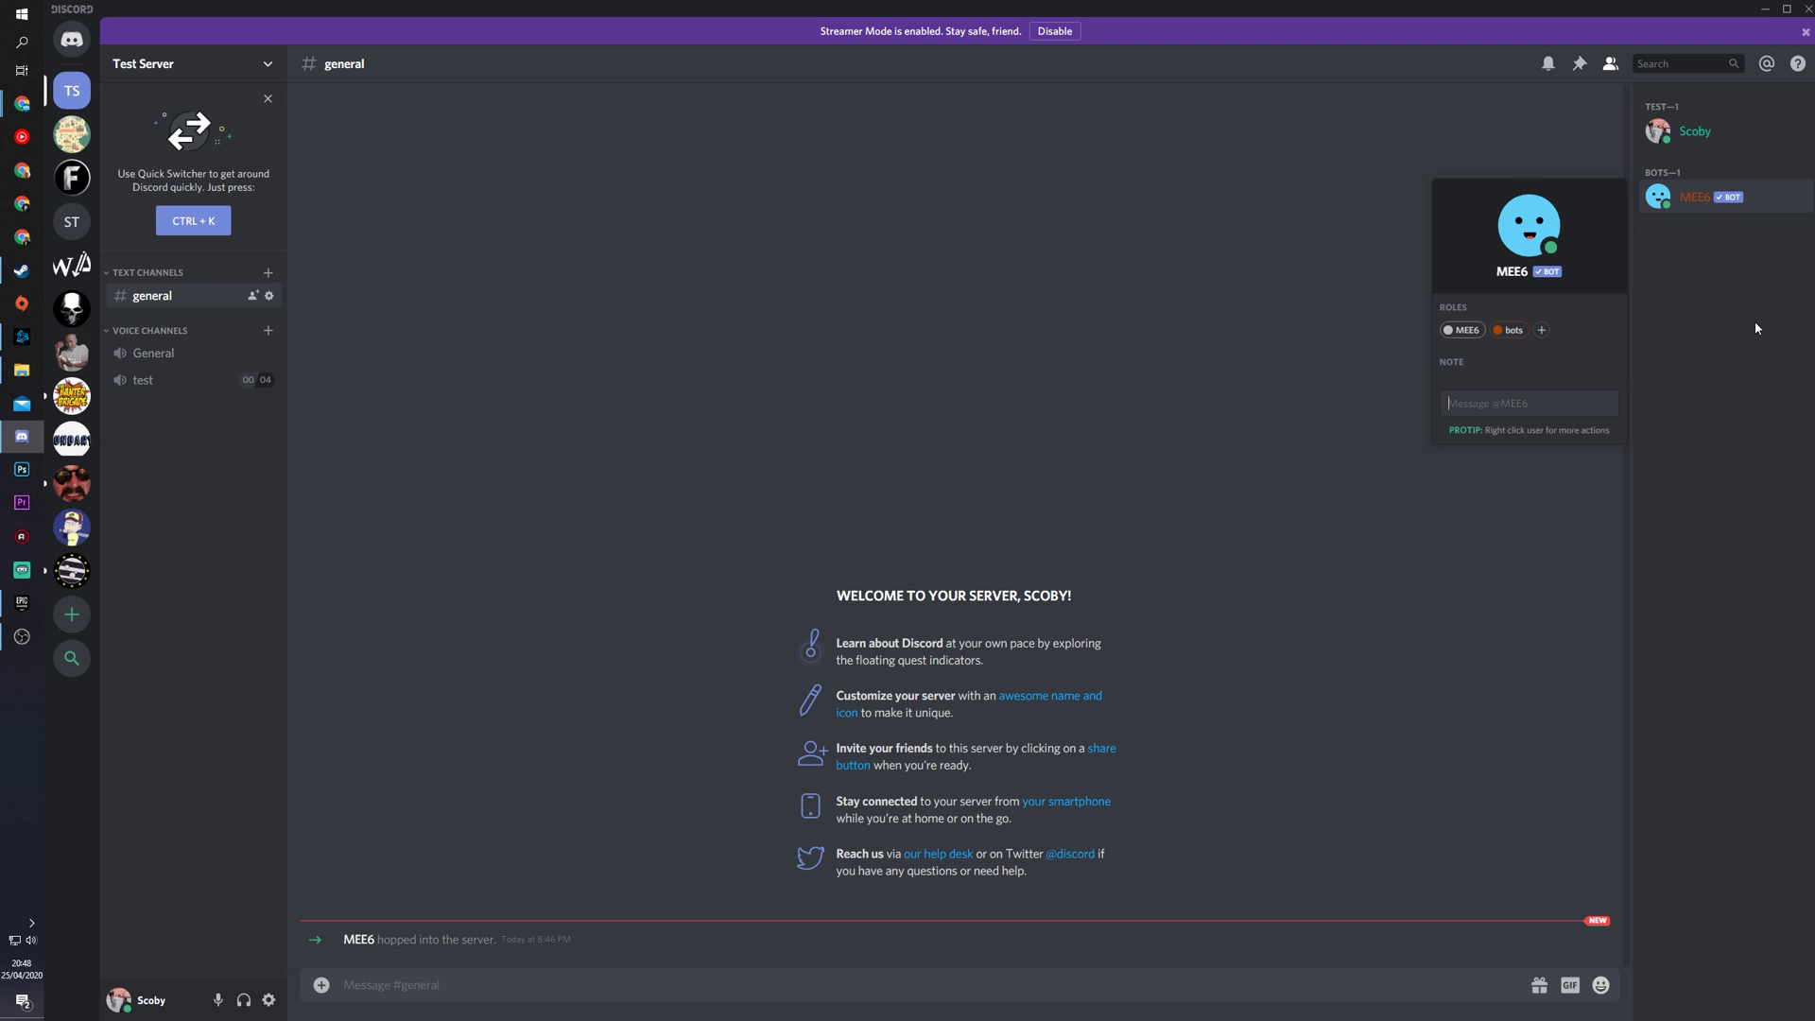
pyautogui.click(1021, 507)
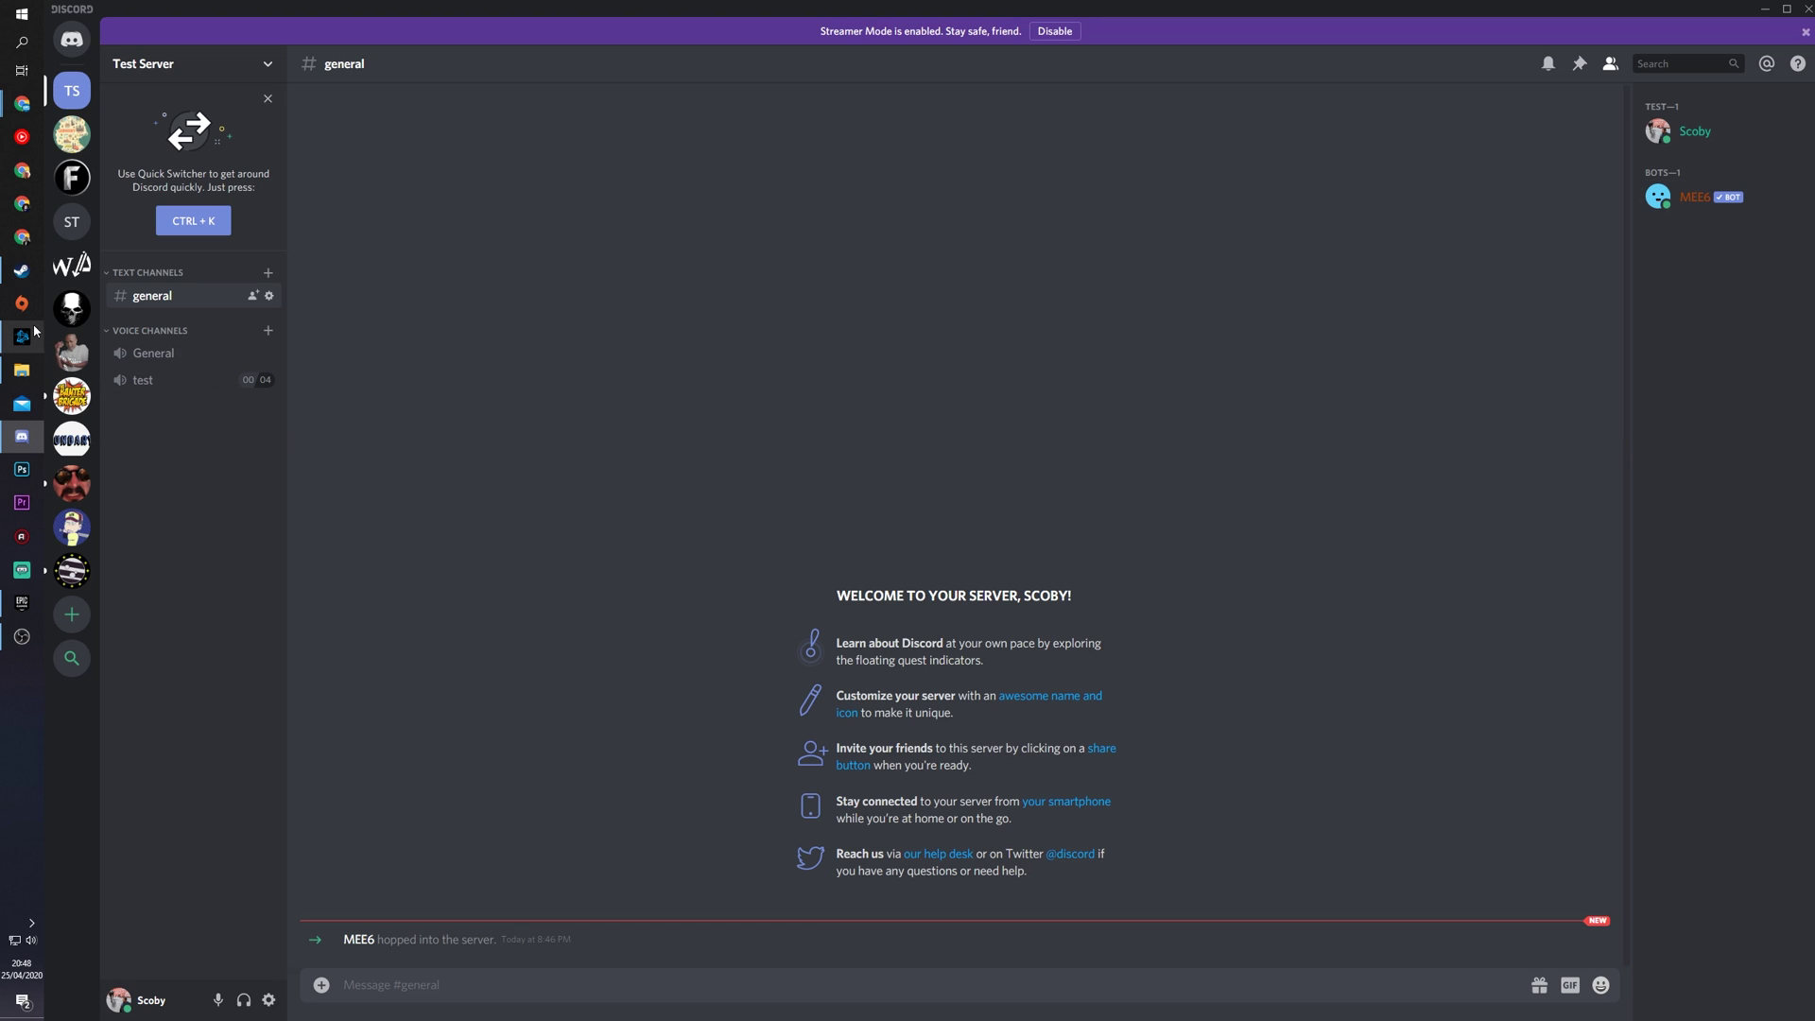
# - Open the Help plugin on the MEE6 dashboard to examine its commands, and return to Discord
pyautogui.hotkey('alt', 'Tab')
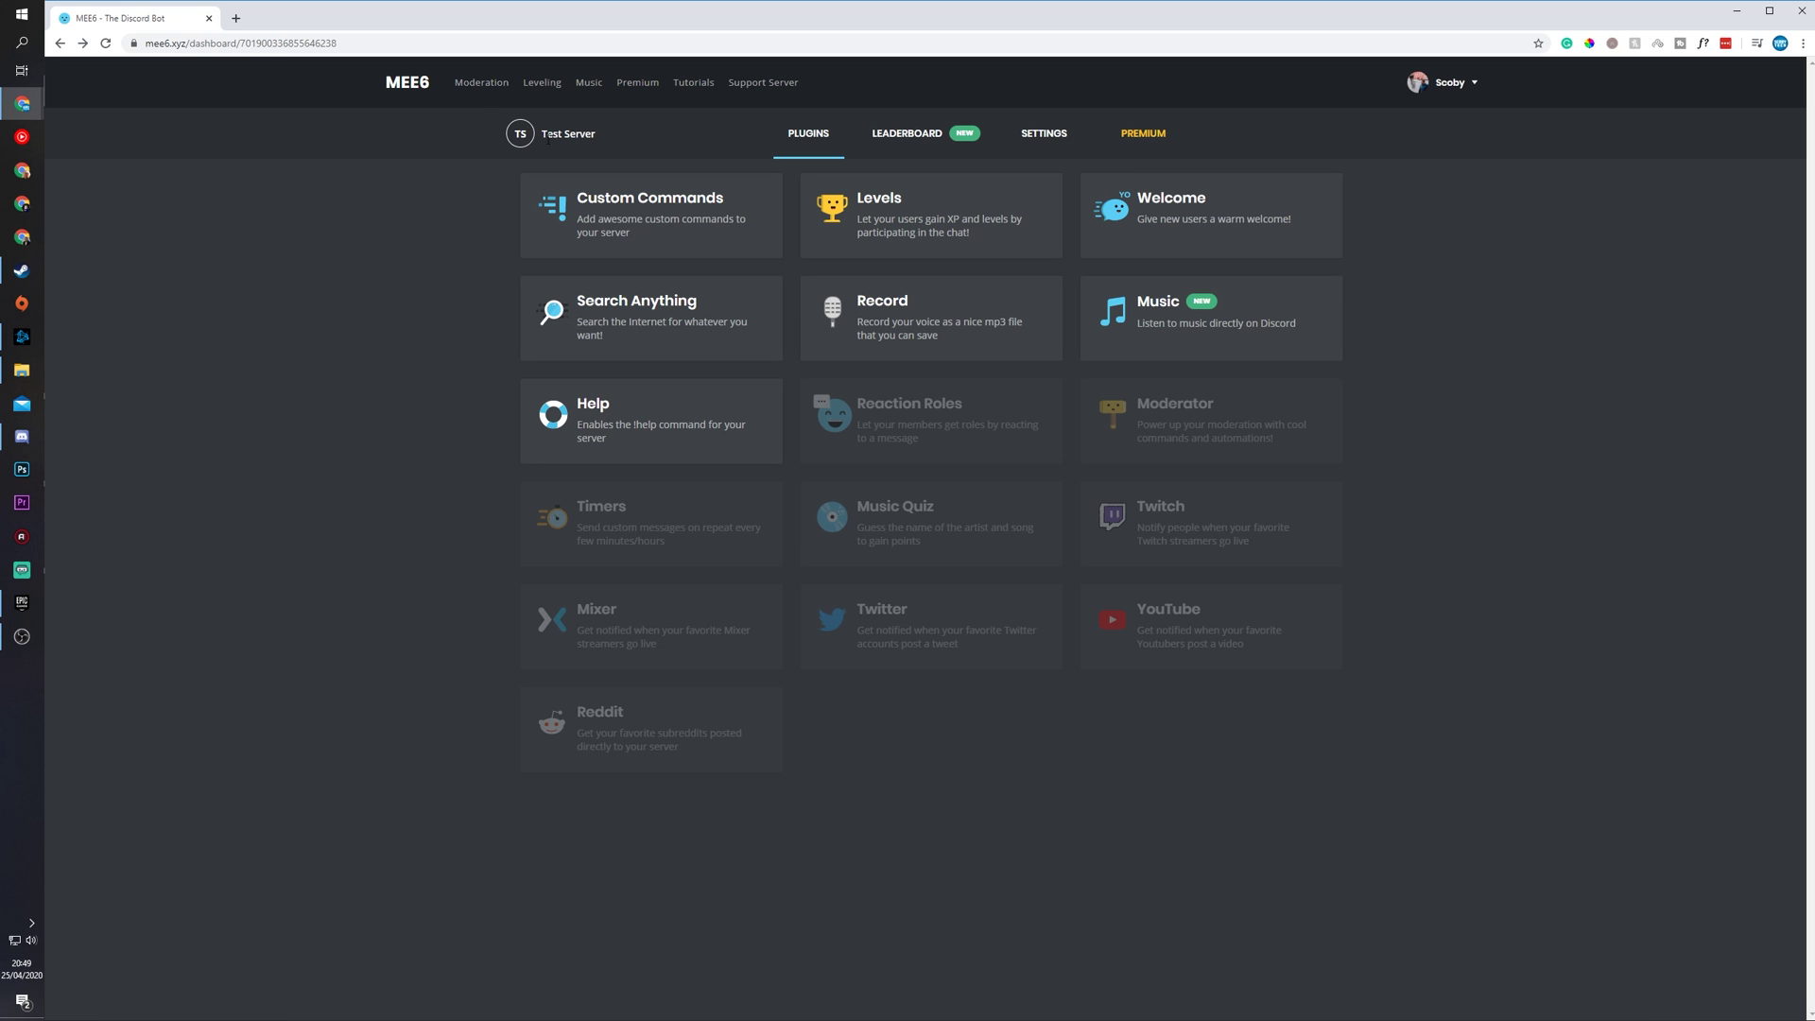
pyautogui.click(649, 427)
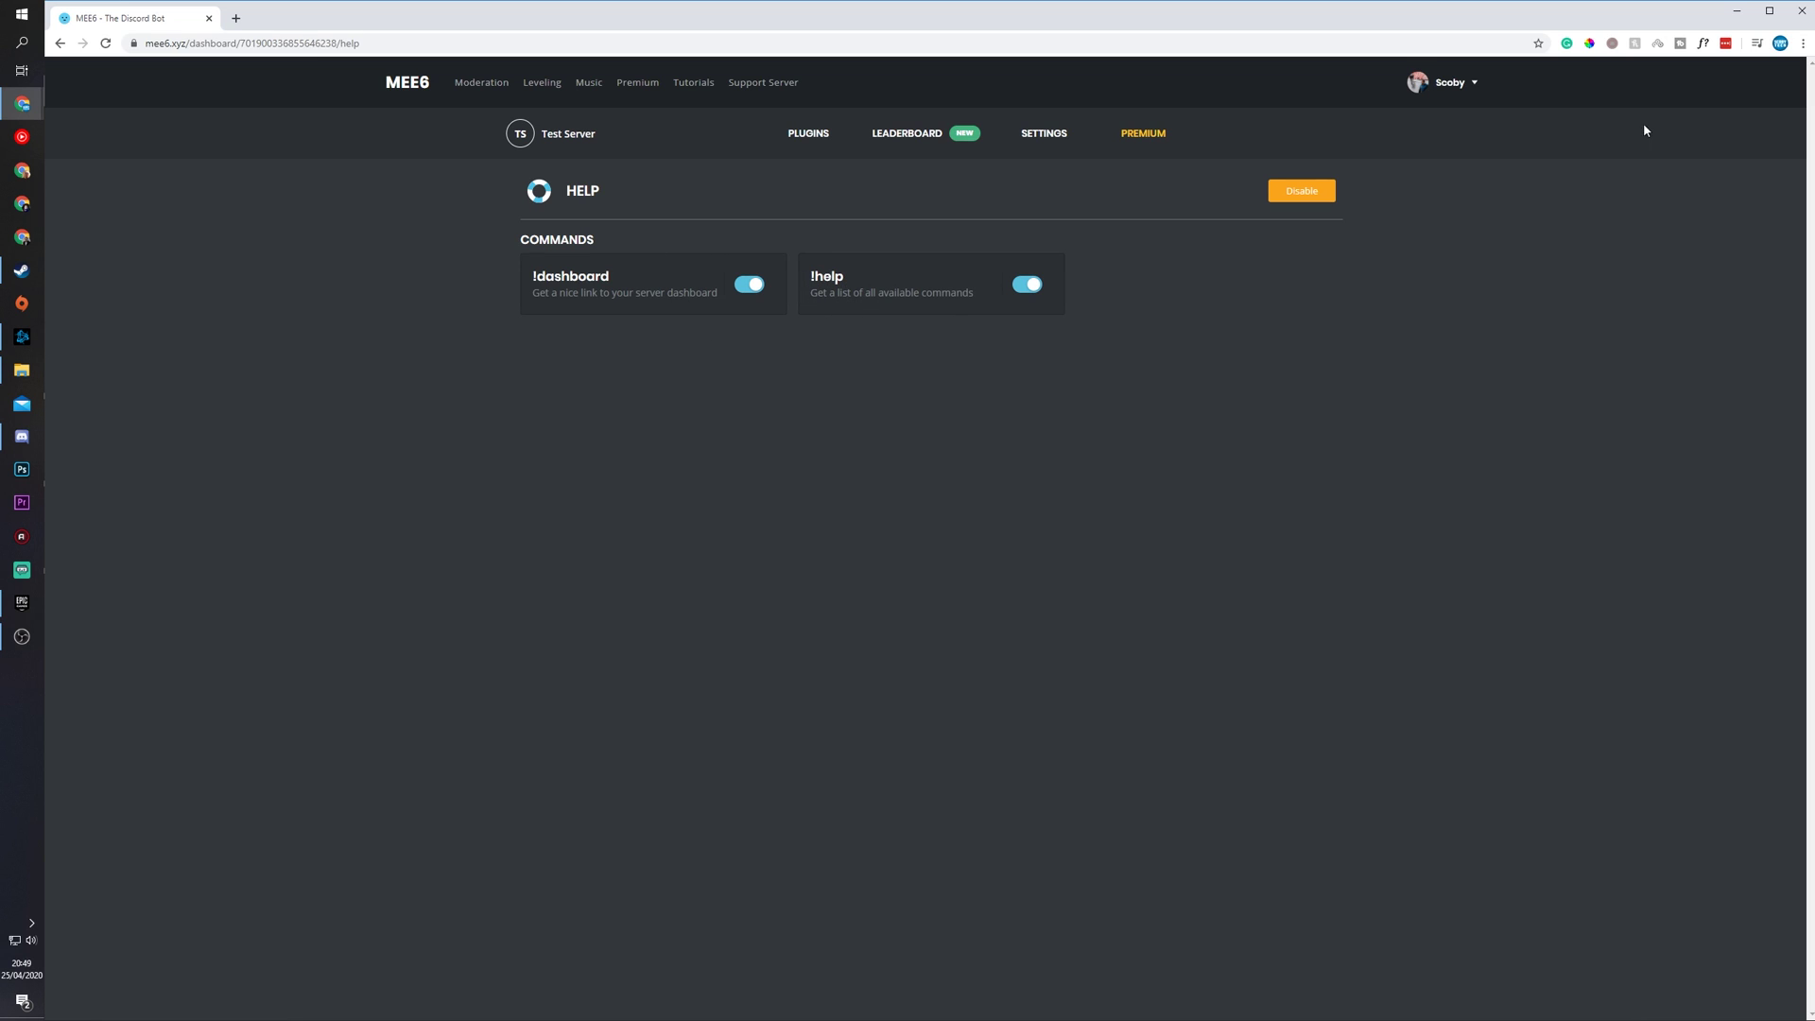
pyautogui.click(1734, 14)
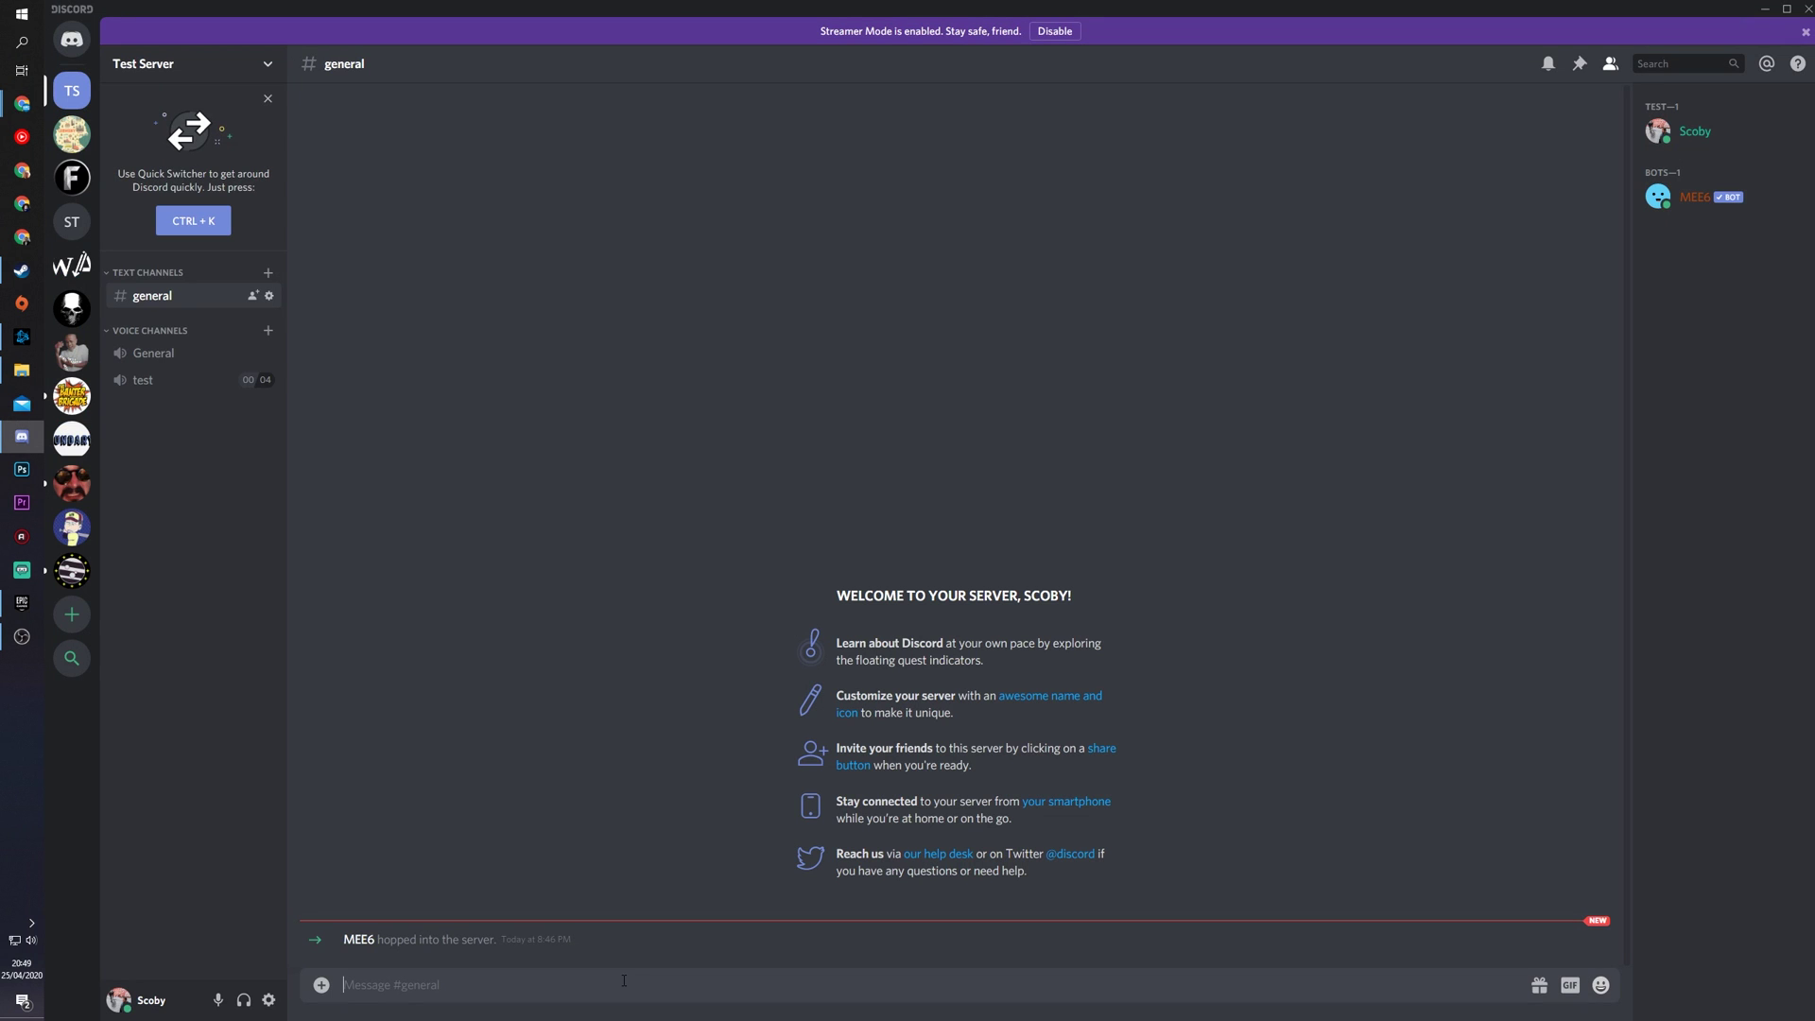
# - Send the !help command in the general channel to request MEE6's list of plugin commands
pyautogui.click(624, 980)
pyautogui.write('!help')
pyautogui.press('Return')
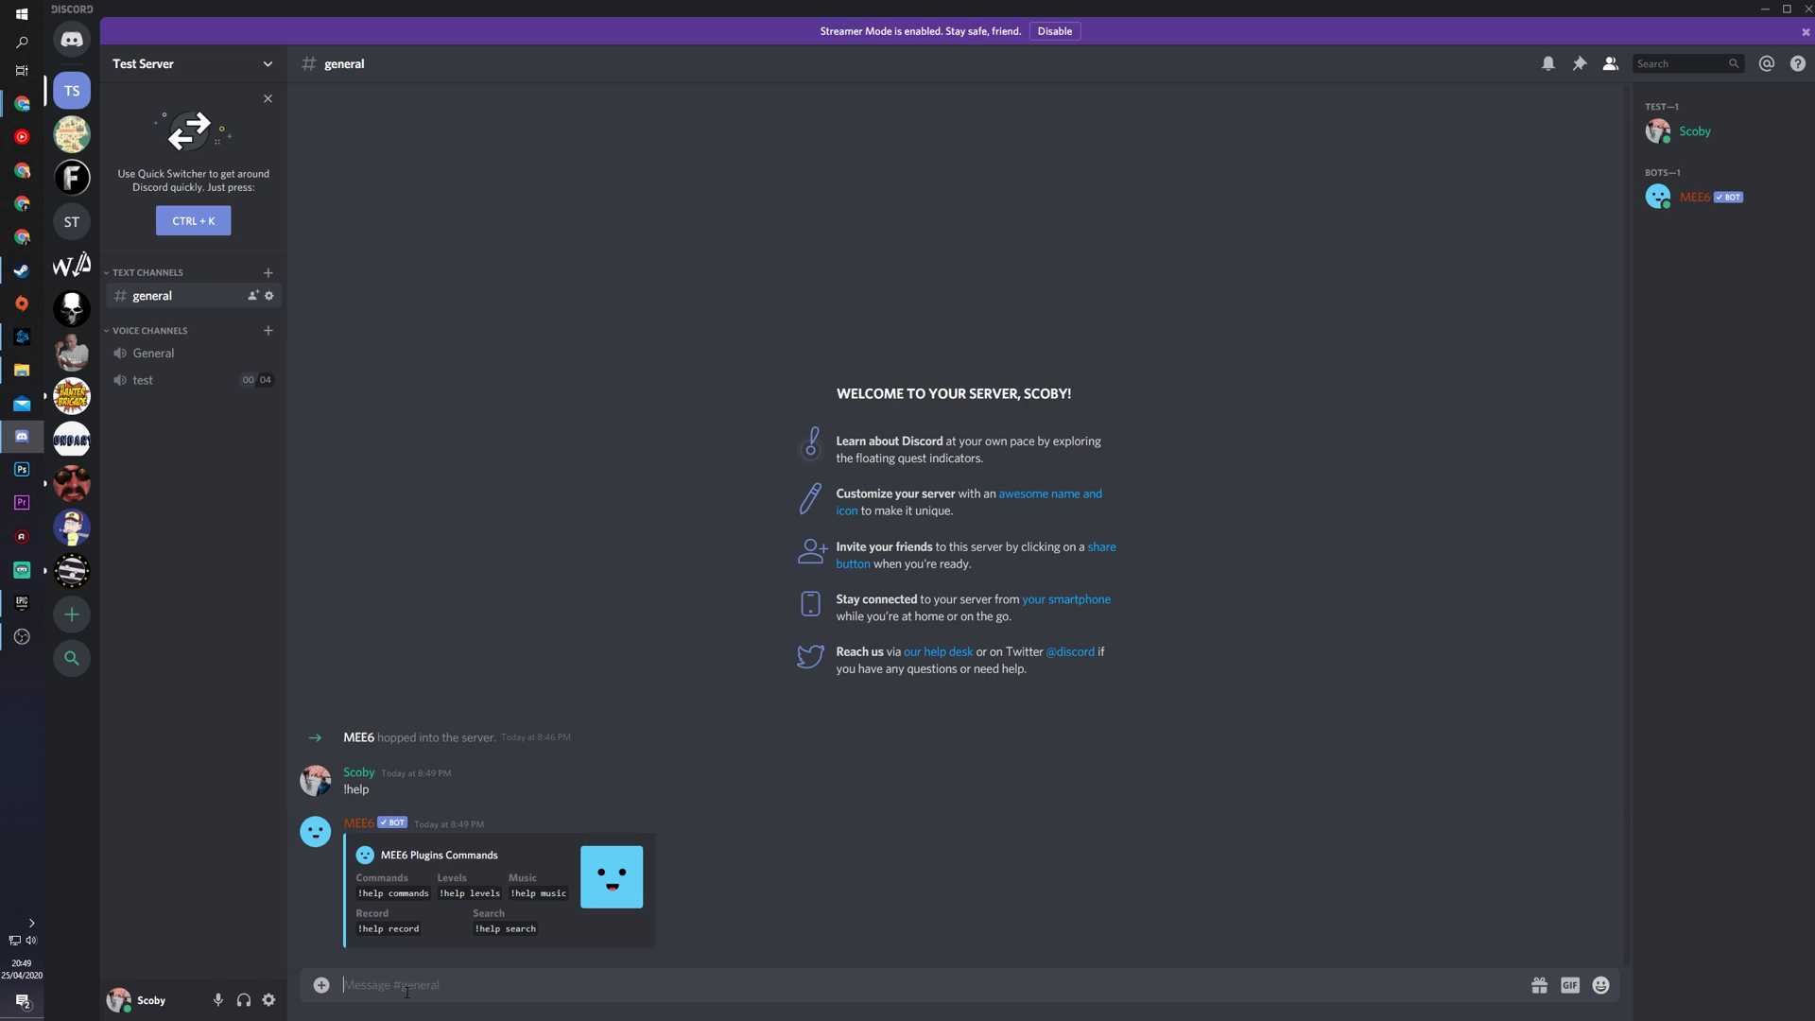
pyautogui.write('!')
pyautogui.press('BackSpace')
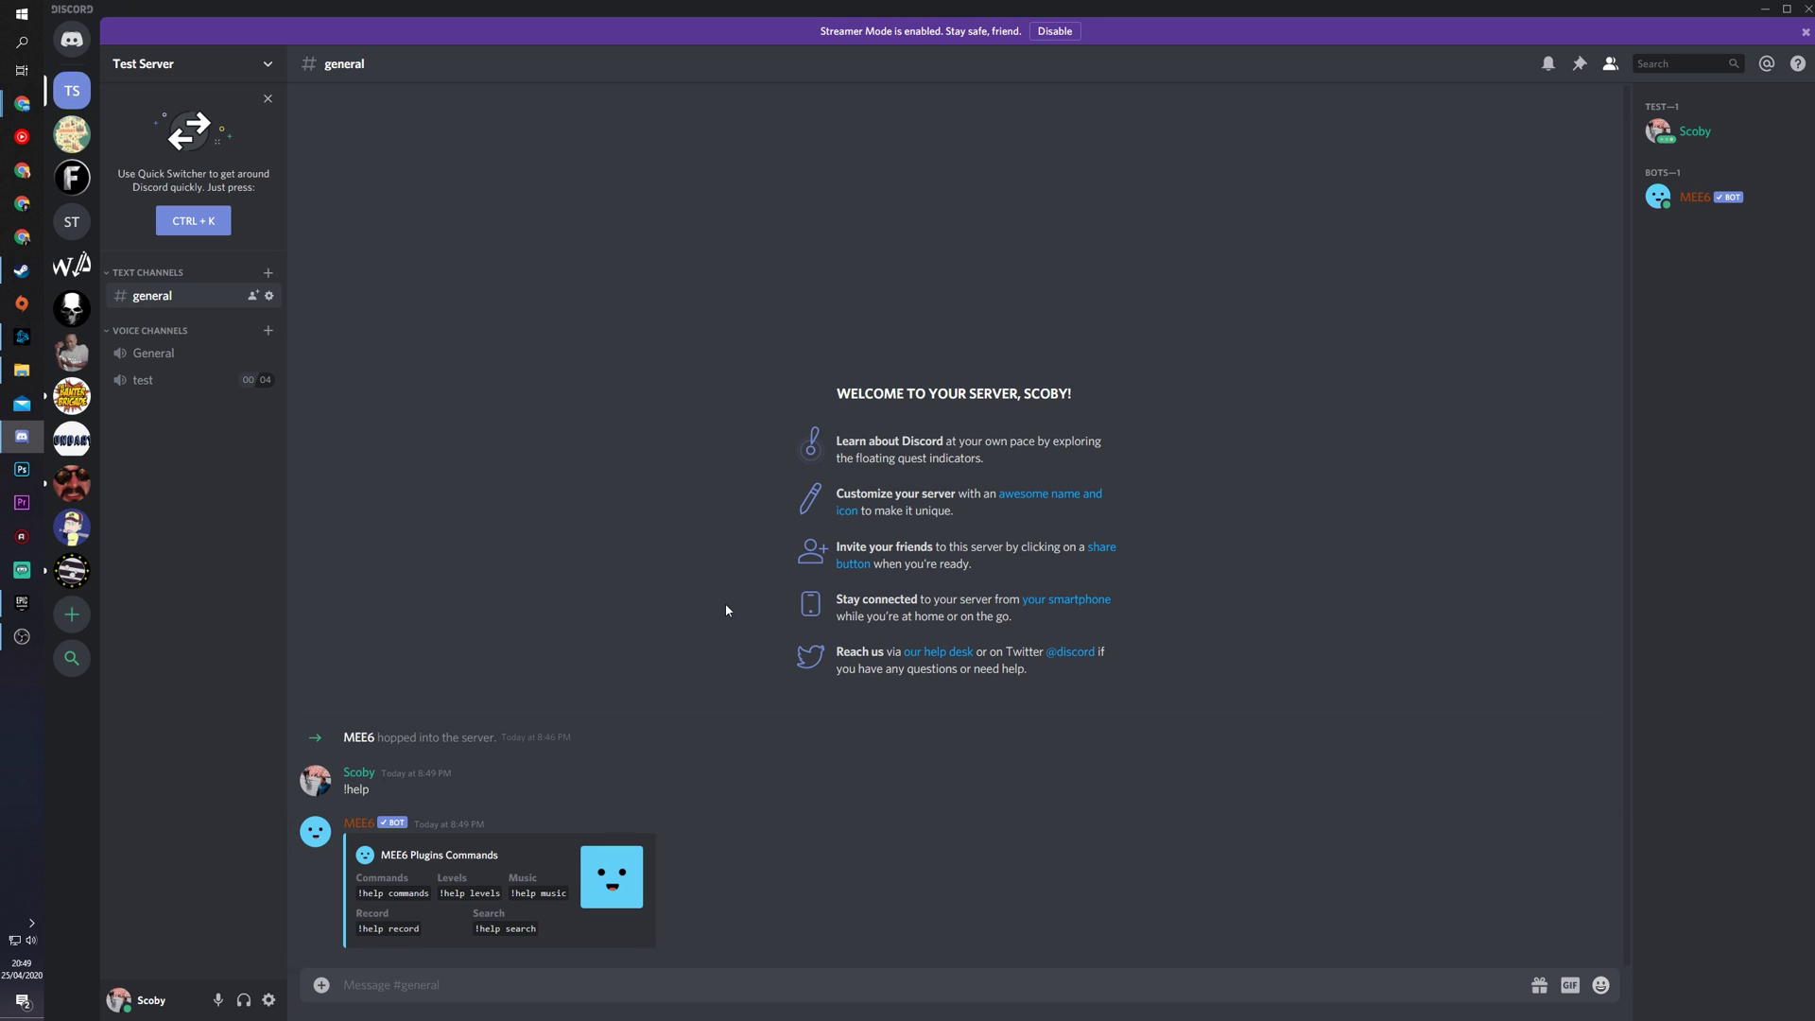